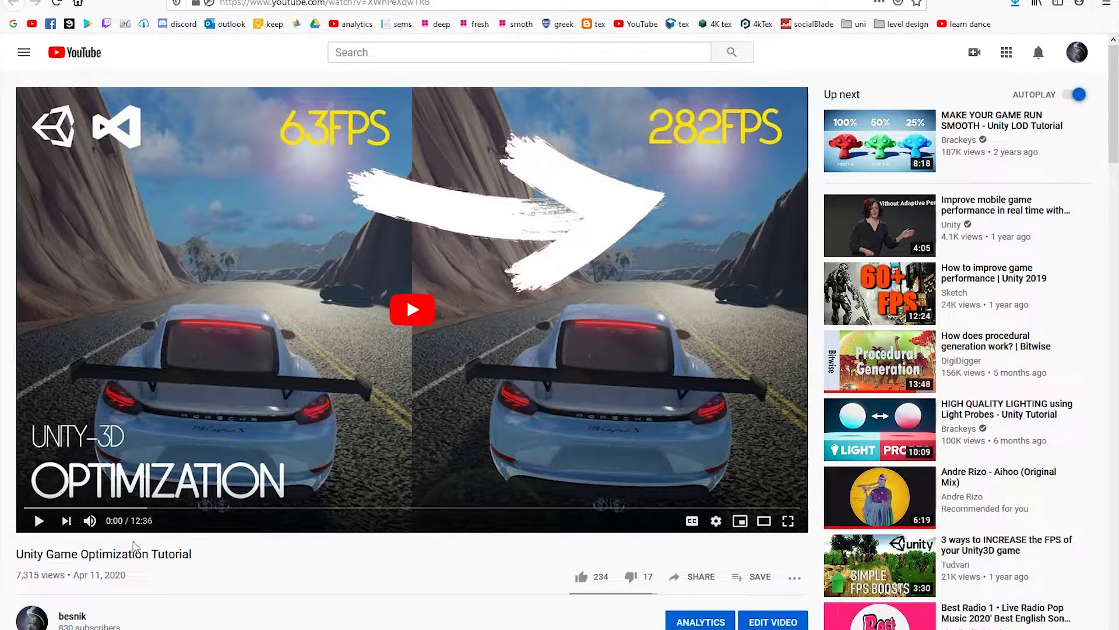
- Read through the viewer comments under the Unity Game Optimization Tutorial video
{"action": "scroll", "coordinate": [215, 558], "scroll_direction": "down", "scroll_amount": 2}
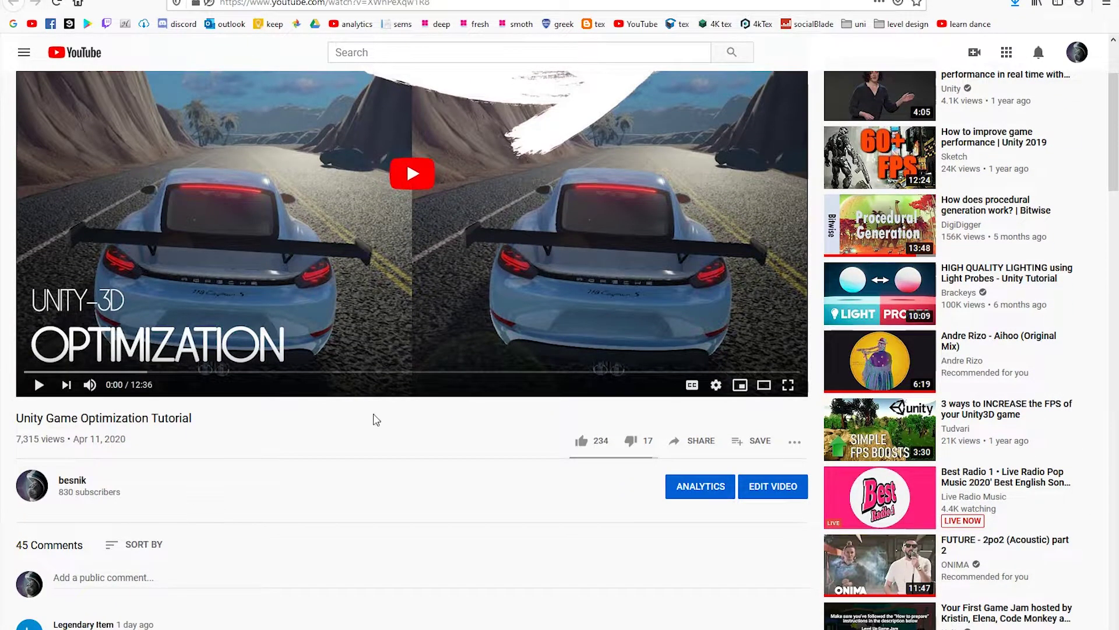
{"action": "scroll", "coordinate": [93, 348], "scroll_direction": "down", "scroll_amount": 4}
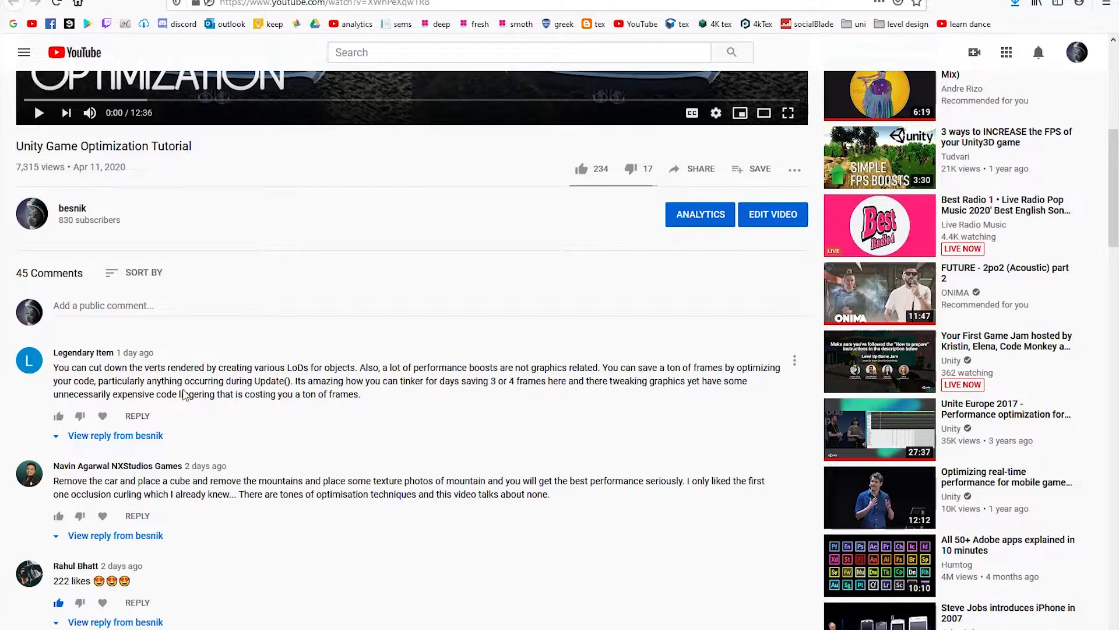
{"action": "scroll", "coordinate": [186, 391], "scroll_direction": "down", "scroll_amount": 3}
{"action": "scroll", "coordinate": [131, 454], "scroll_direction": "up", "scroll_amount": 6}
{"action": "scroll", "coordinate": [131, 454], "scroll_direction": "down", "scroll_amount": 5}
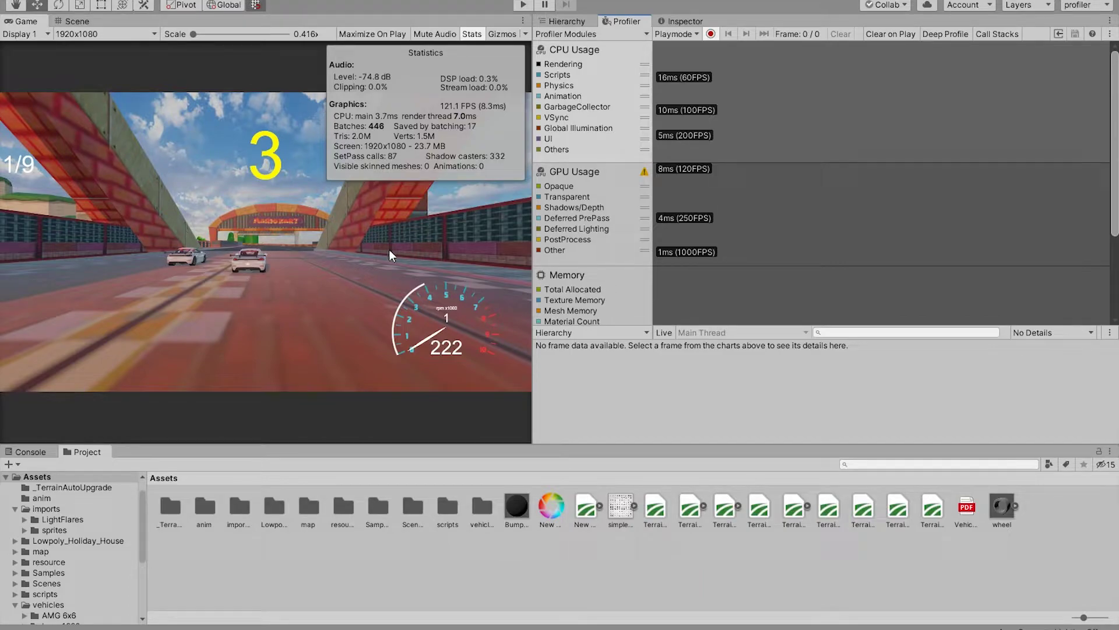
- Switch to Unity, hide the Game view's rendering statistics overlay and look over the Profiler modules
{"action": "left_click", "coordinate": [471, 34]}
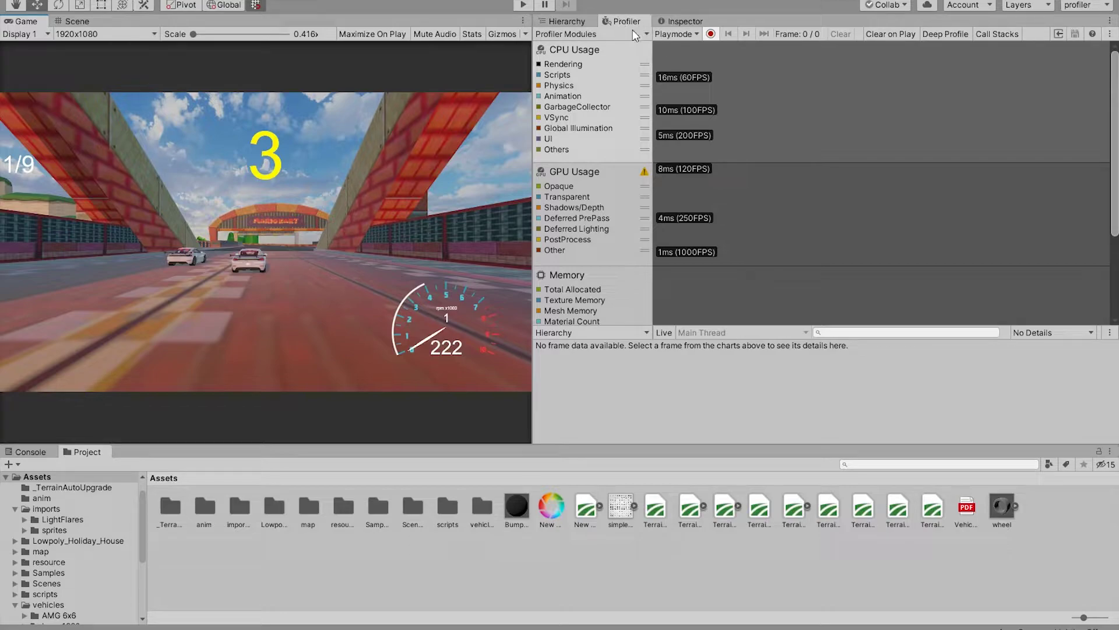
{"action": "scroll", "coordinate": [728, 243], "scroll_direction": "down", "scroll_amount": 5}
{"action": "scroll", "coordinate": [740, 257], "scroll_direction": "up", "scroll_amount": 5}
- Set VSync Count to Don't Sync in the project's Quality settings and close the settings window
{"action": "left_click", "coordinate": [90, 33]}
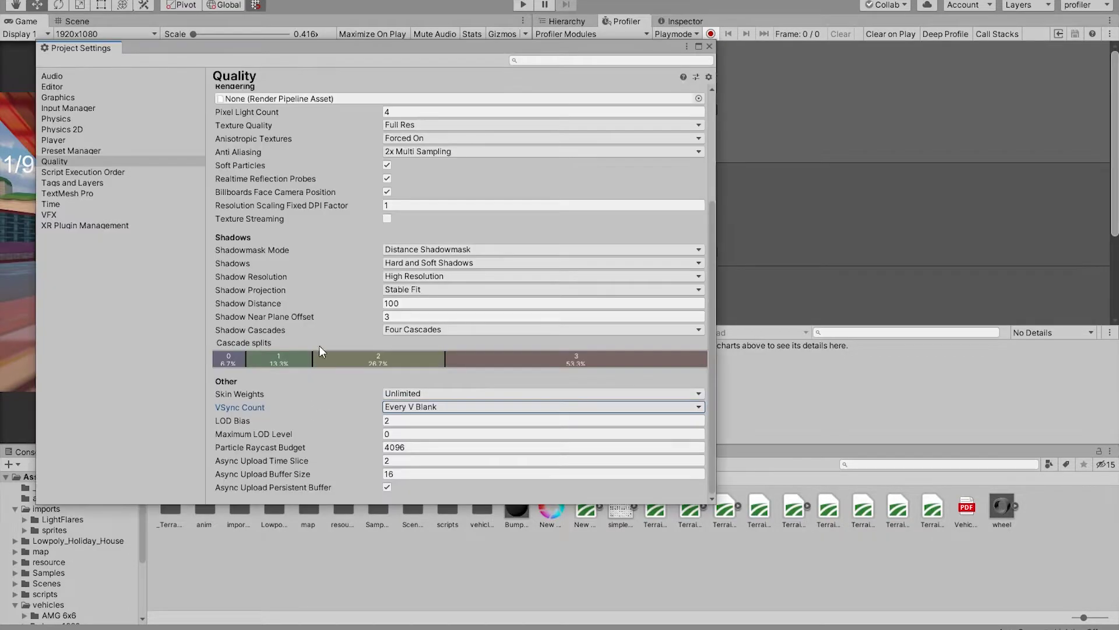
{"action": "left_click", "coordinate": [431, 408]}
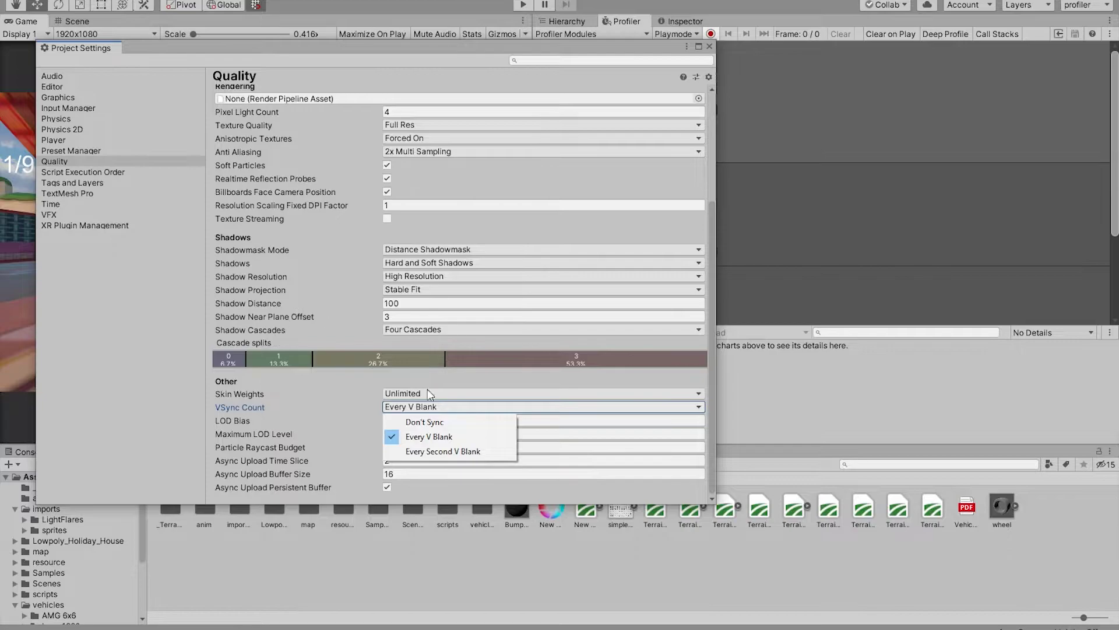
{"action": "left_click", "coordinate": [431, 422]}
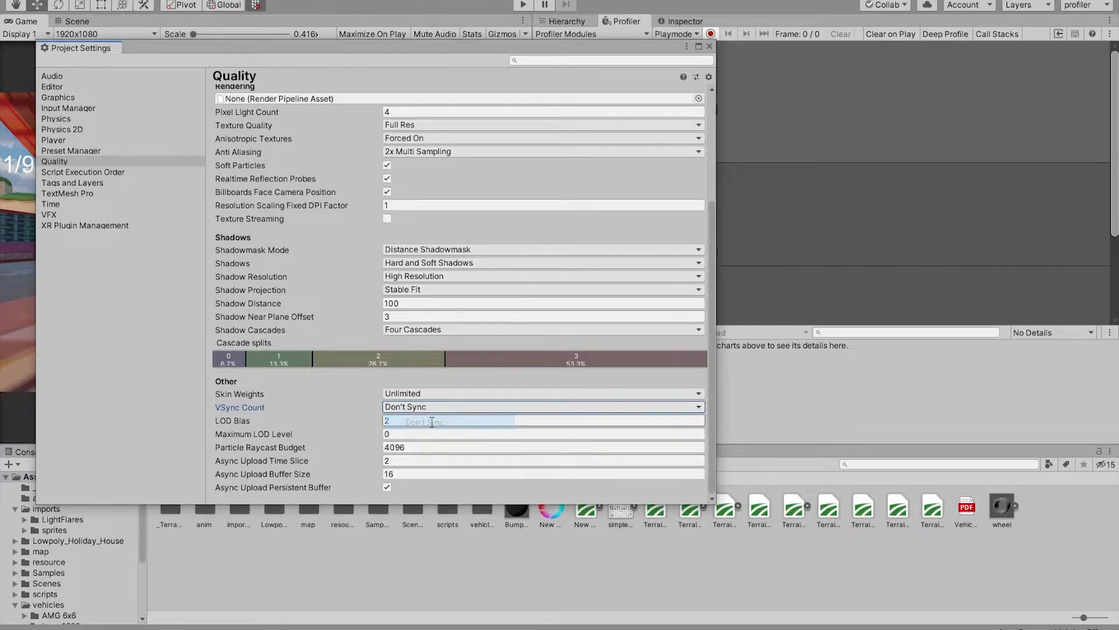
{"action": "scroll", "coordinate": [302, 276], "scroll_direction": "up", "scroll_amount": 5}
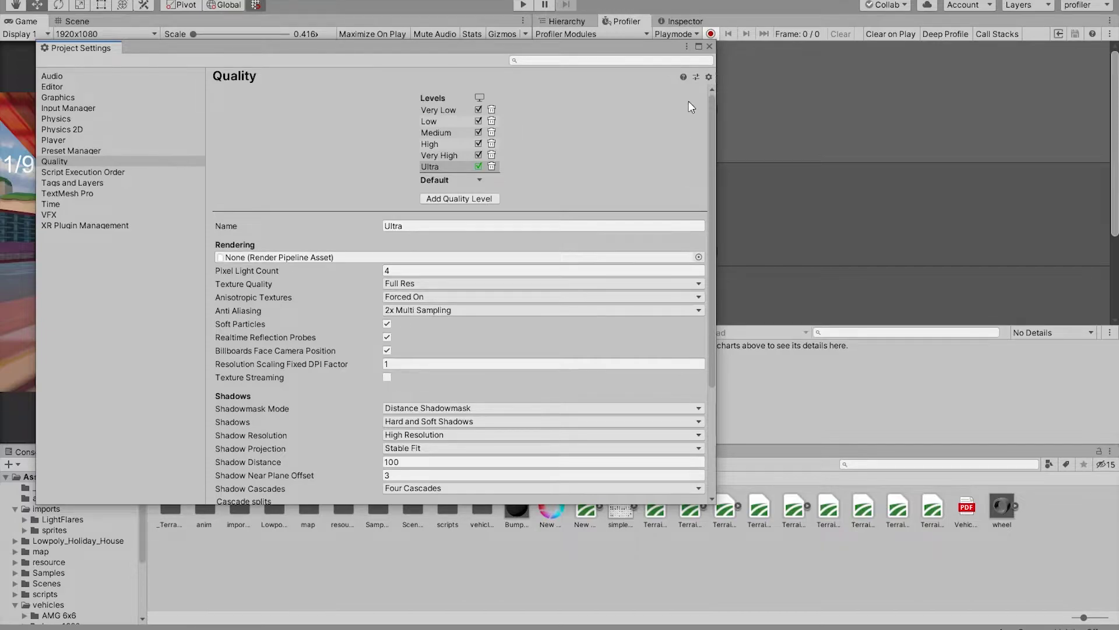
{"action": "left_click", "coordinate": [710, 46]}
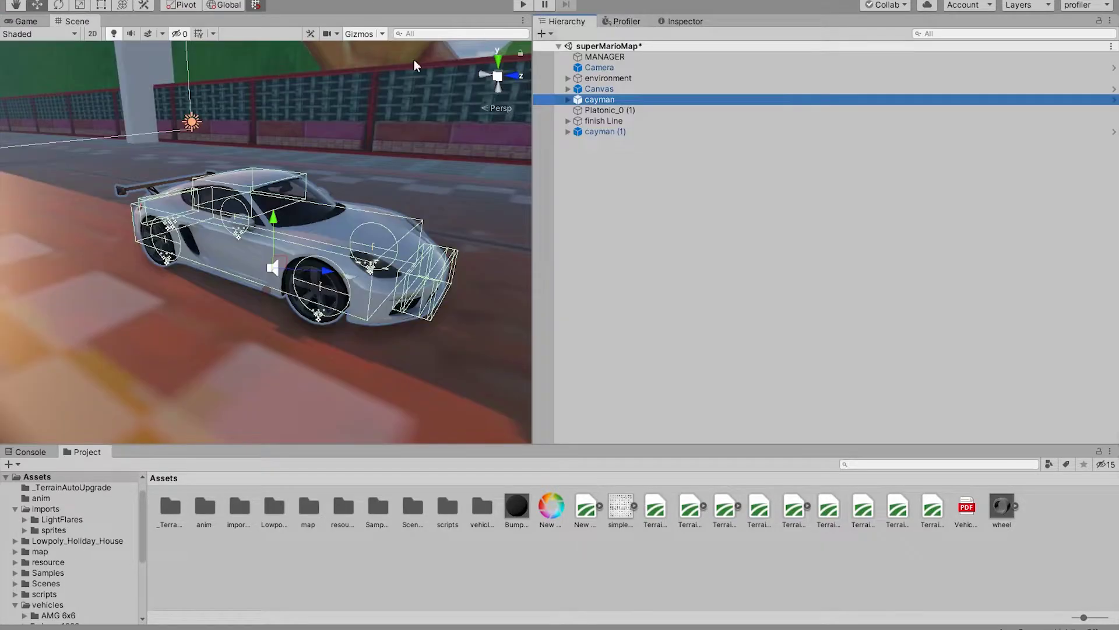
- View the two cayman cars in the scene and open the inputManager script from the selected car's Input Manager component
{"action": "mouse_move", "coordinate": [280, 215]}
{"action": "right_mouse_down"}
{"action": "mouse_move", "coordinate": [366, 249]}
{"action": "mouse_move", "coordinate": [267, 200]}
{"action": "right_mouse_up"}
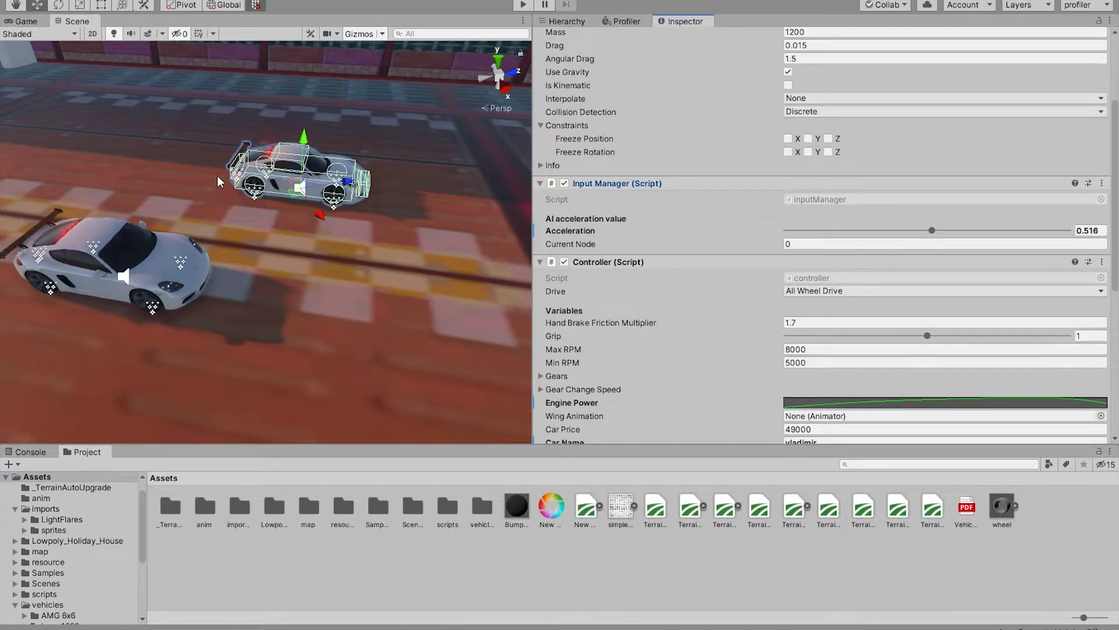
{"action": "right_click_drag", "start_coordinate": [250, 216], "coordinate": [233, 209]}
{"action": "left_click", "coordinate": [816, 199]}
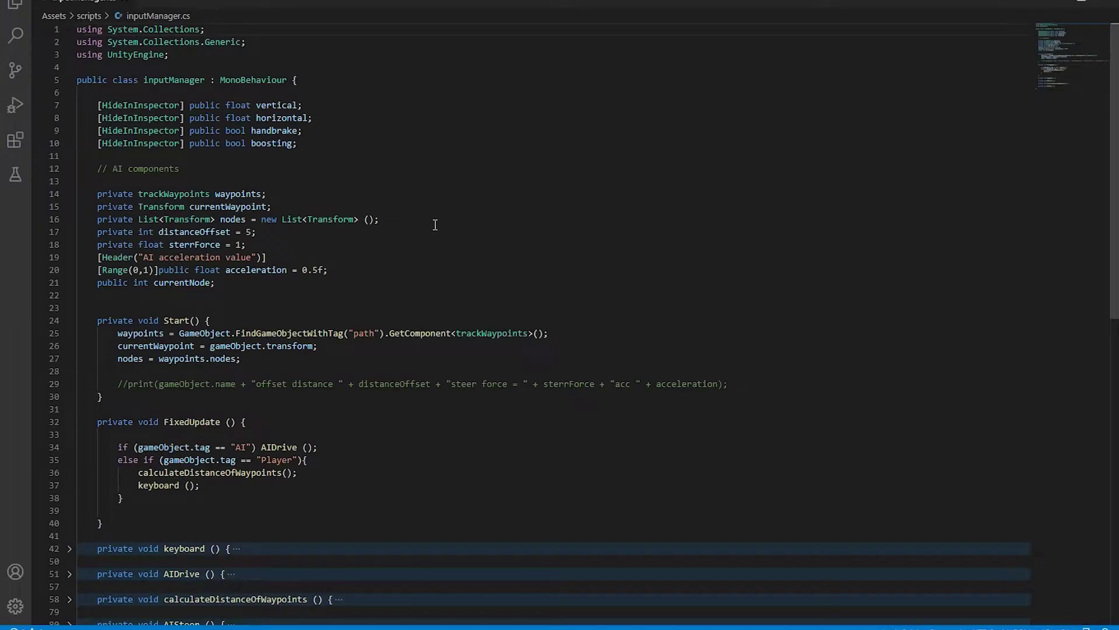
- Examine the AI components and FixedUpdate code in inputManager.cs, unfolding the AIDrive and calculateDistanceOfWaypoints methods
{"action": "left_click_drag", "start_coordinate": [98, 169], "coordinate": [180, 168]}
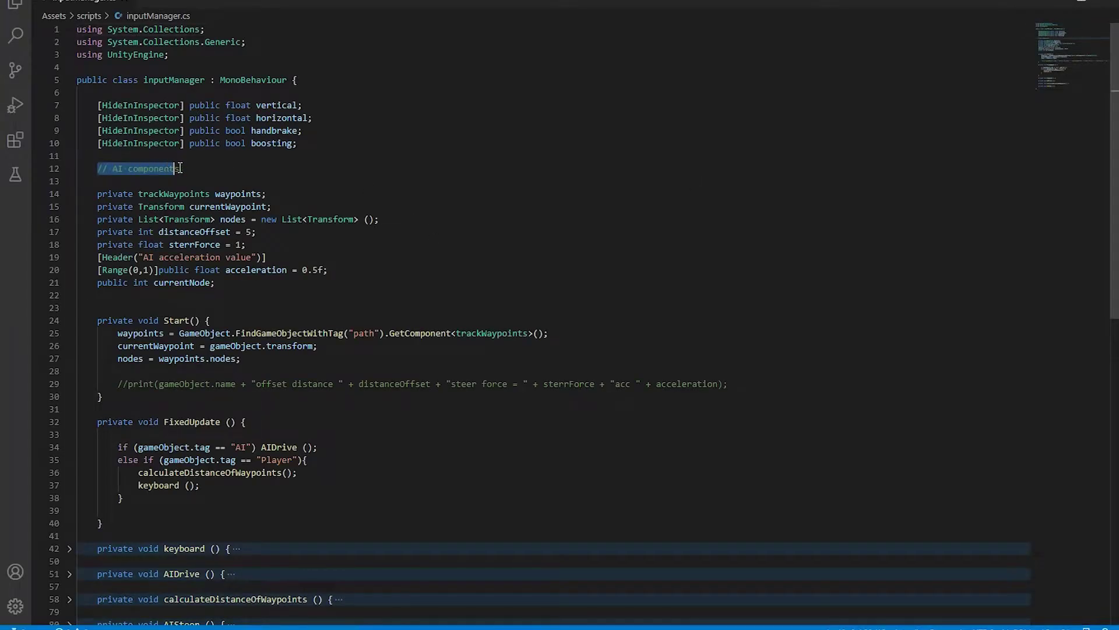
{"action": "left_click", "coordinate": [224, 171]}
{"action": "scroll", "coordinate": [194, 308], "scroll_direction": "down", "scroll_amount": 5}
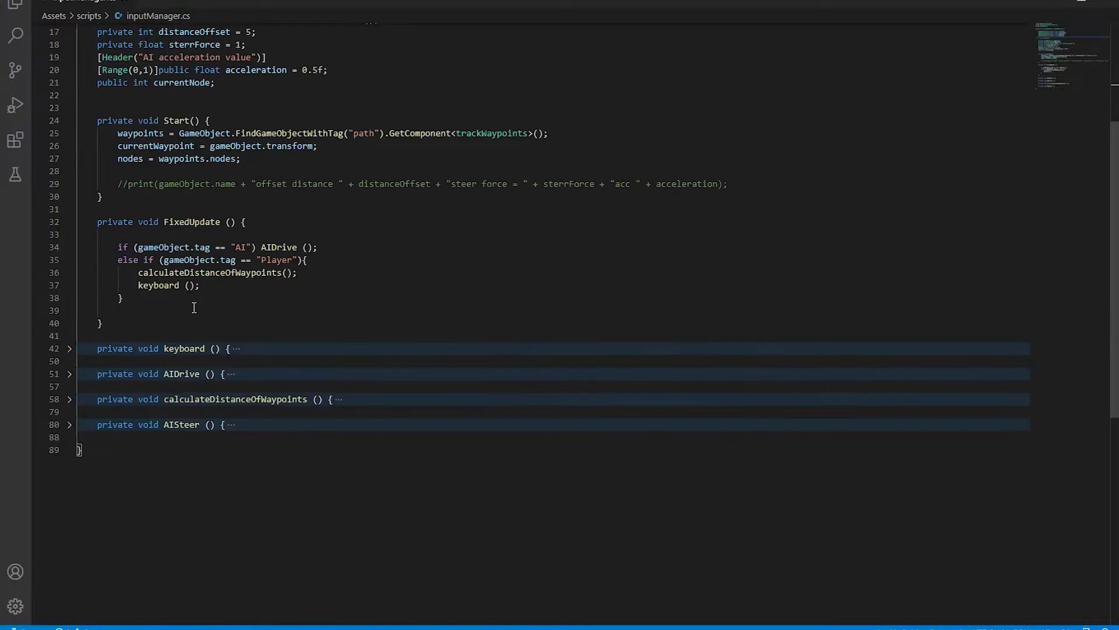
{"action": "left_click", "coordinate": [69, 373]}
{"action": "left_click", "coordinate": [70, 462]}
{"action": "left_click", "coordinate": [129, 298]}
{"action": "scroll", "coordinate": [177, 437], "scroll_direction": "down", "scroll_amount": 3}
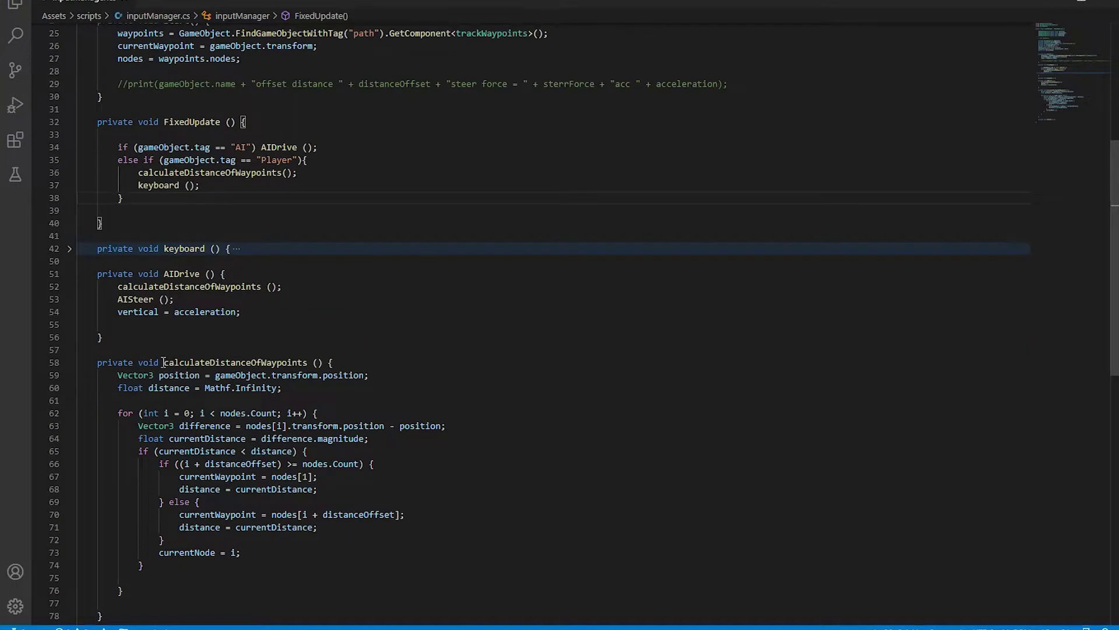
- Look over the calculateDistanceOfWaypoints method and unfold the AISteer method to read its steering code
{"action": "left_click_drag", "start_coordinate": [169, 362], "coordinate": [343, 362]}
{"action": "left_click", "coordinate": [277, 362]}
{"action": "scroll", "coordinate": [277, 362], "scroll_direction": "down", "scroll_amount": 3}
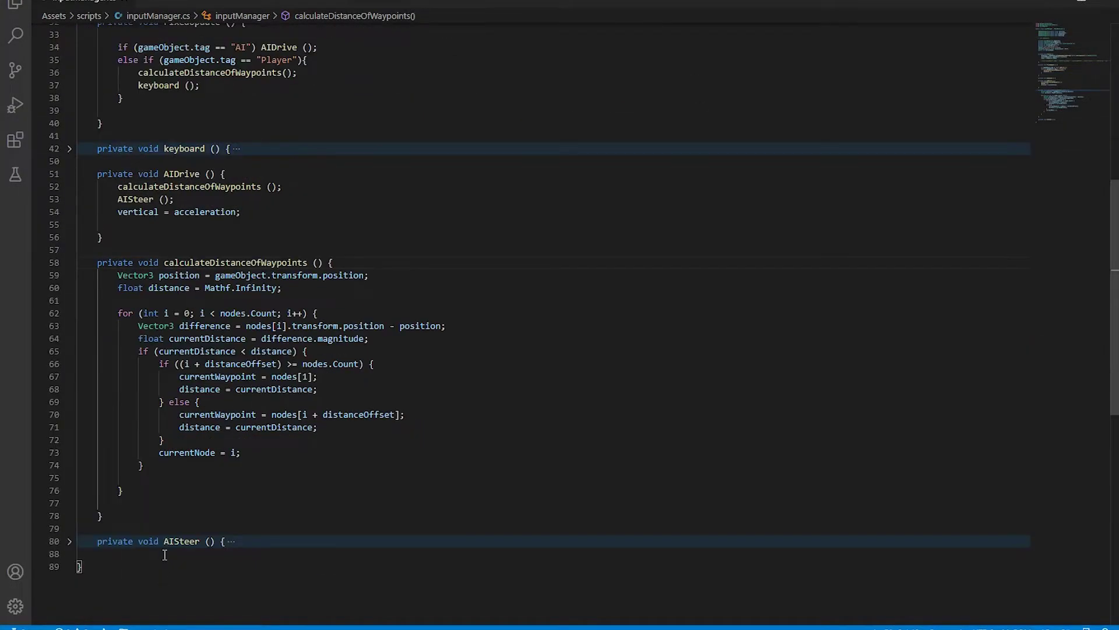
{"action": "left_click", "coordinate": [69, 540]}
{"action": "scroll", "coordinate": [214, 589], "scroll_direction": "down", "scroll_amount": 3}
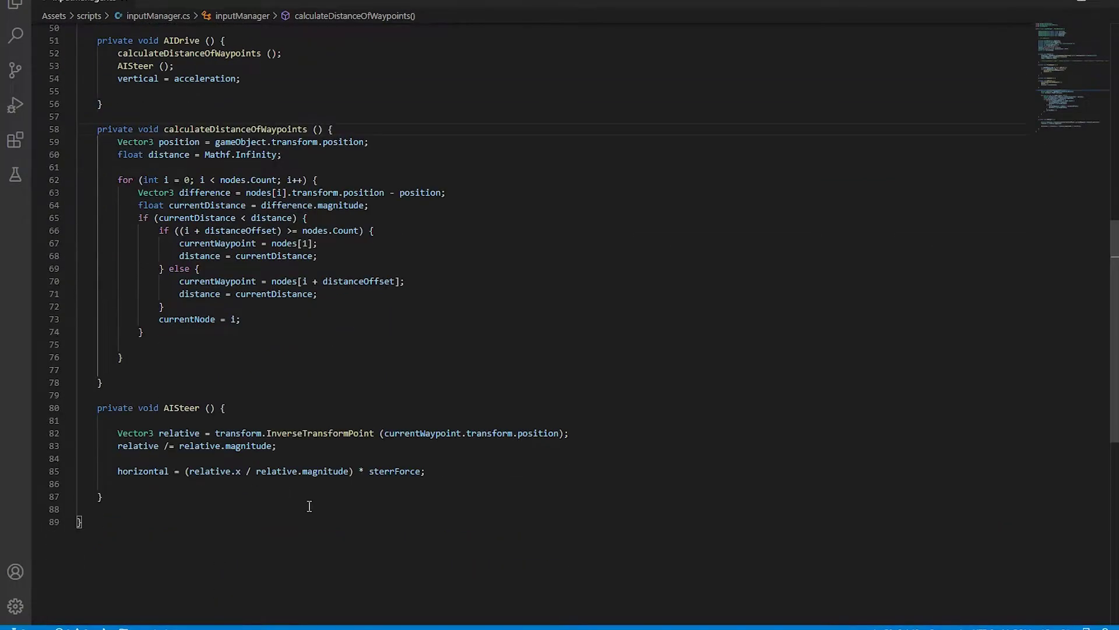
{"action": "scroll", "coordinate": [306, 313], "scroll_direction": "up", "scroll_amount": 3}
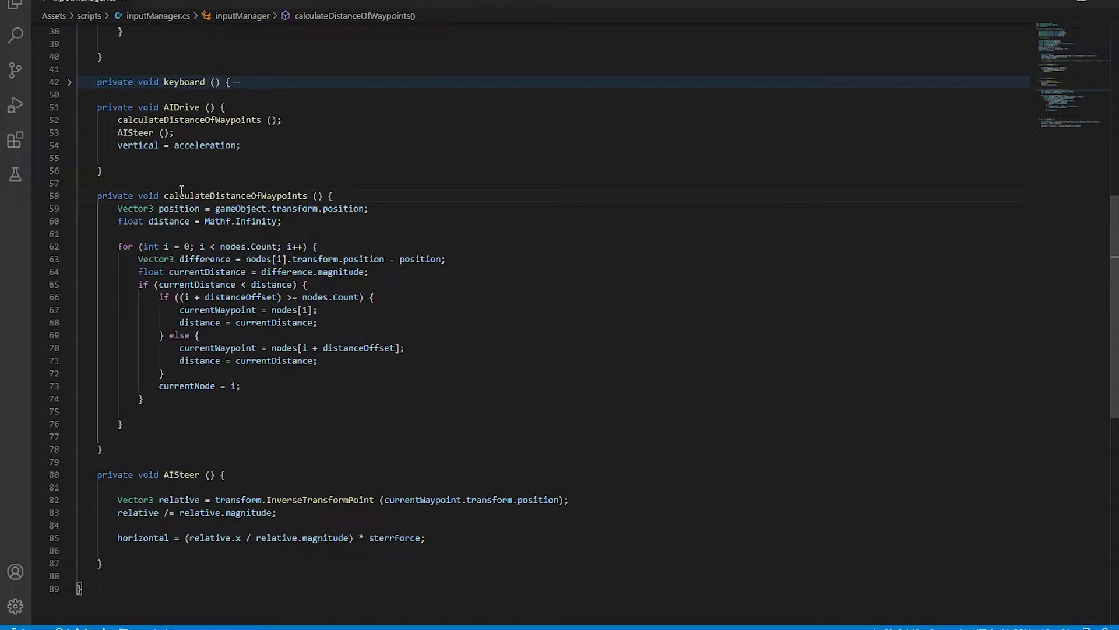
- Examine the for loop over the waypoint nodes inside the calculateDistanceOfWaypoints method
{"action": "double_click", "coordinate": [165, 195]}
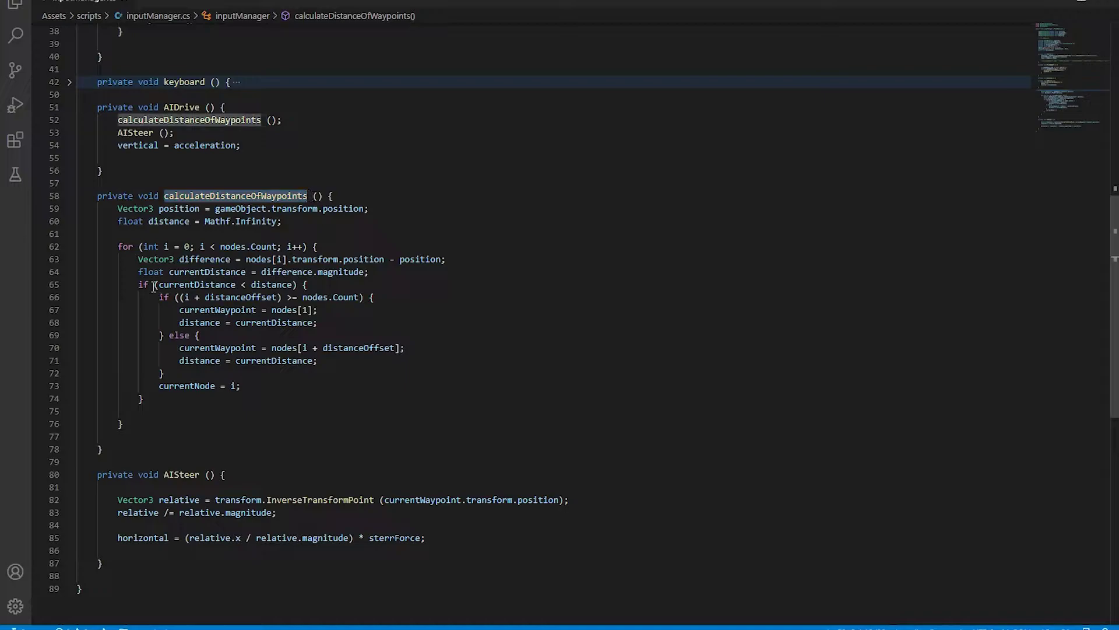
{"action": "left_click_drag", "start_coordinate": [119, 246], "coordinate": [123, 425]}
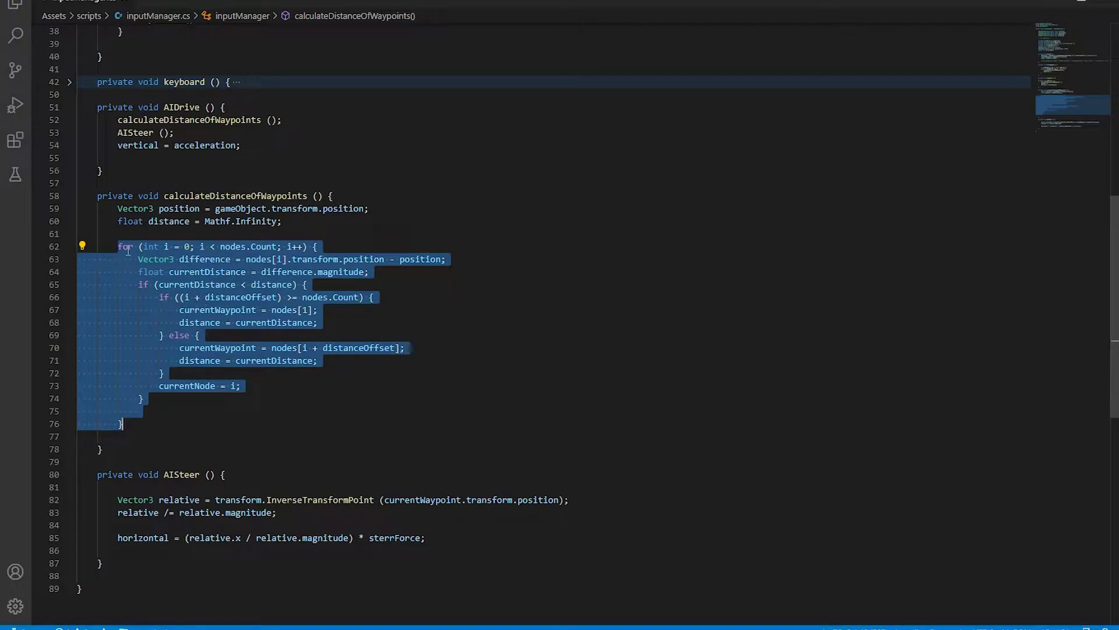
{"action": "right_click", "coordinate": [249, 313]}
{"action": "key", "text": "Escape"}
{"action": "left_click", "coordinate": [184, 258]}
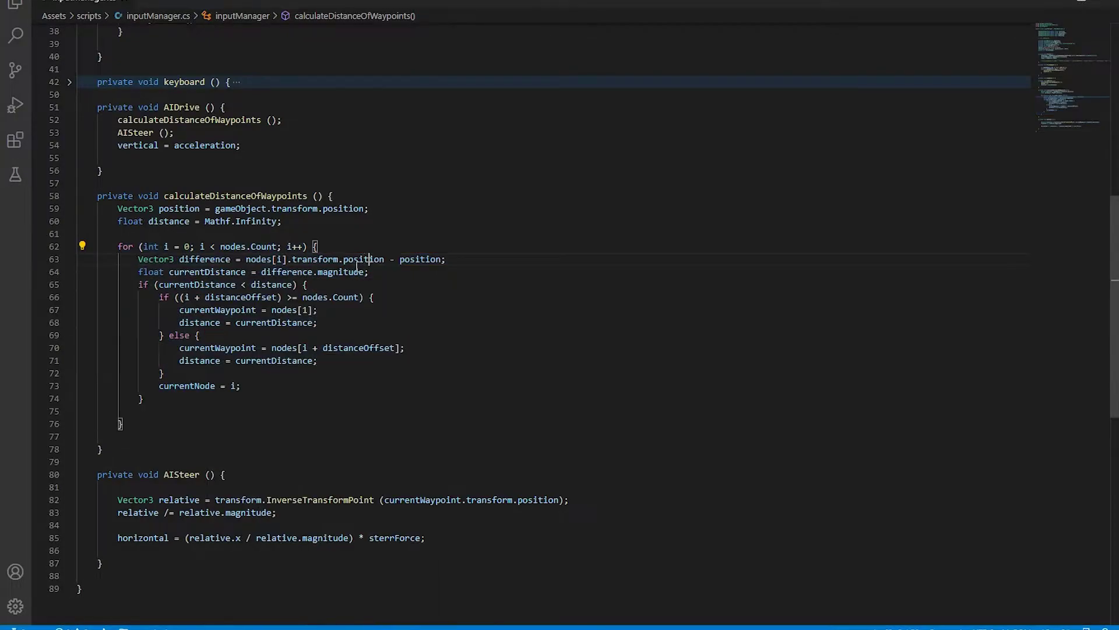
{"action": "left_click_drag", "start_coordinate": [116, 247], "coordinate": [325, 246]}
{"action": "left_click", "coordinate": [251, 247]}
{"action": "left_click", "coordinate": [232, 247]}
- Switch to Unity, frame the waypoints object in the scene and examine its track path and list of Platonic child nodes
{"action": "key", "text": "alt+Tab"}
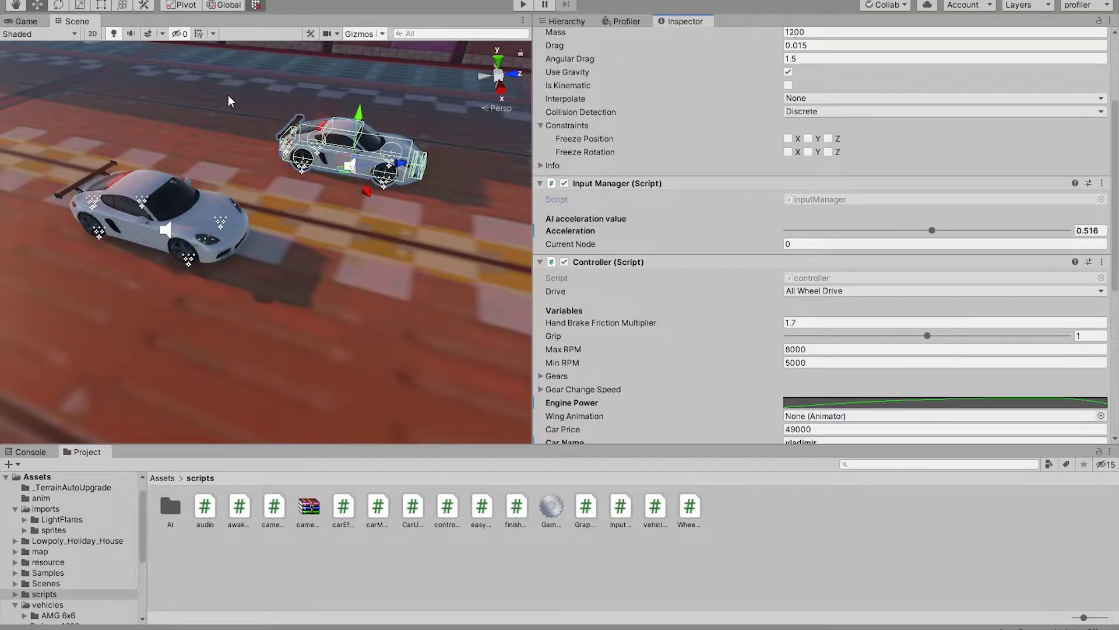
{"action": "left_click", "coordinate": [566, 21]}
{"action": "left_click", "coordinate": [595, 123]}
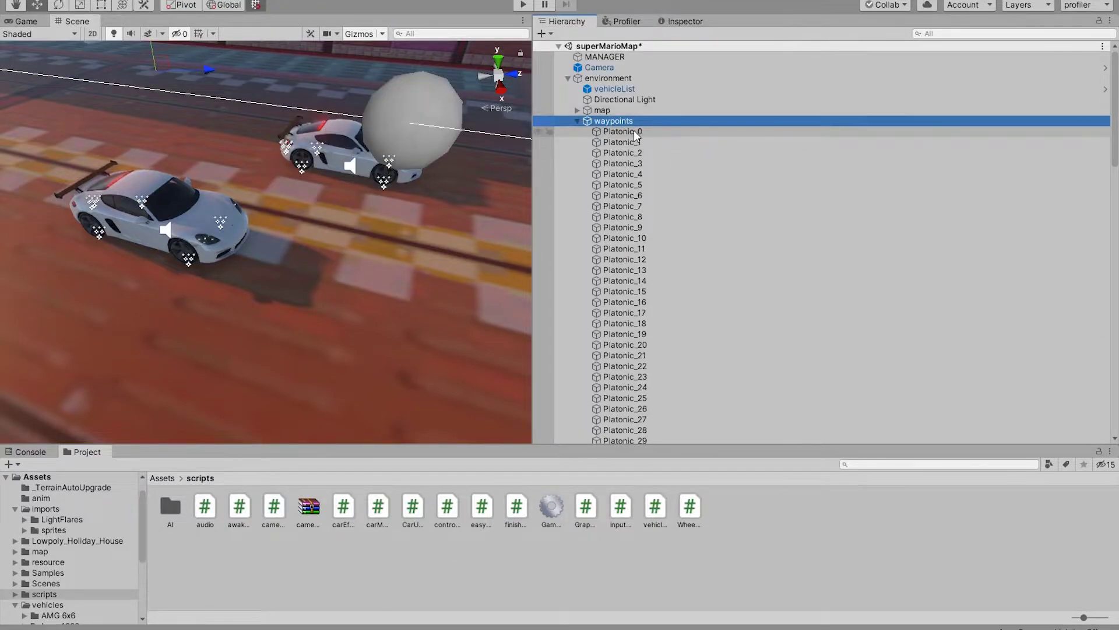
{"action": "double_click", "coordinate": [613, 121]}
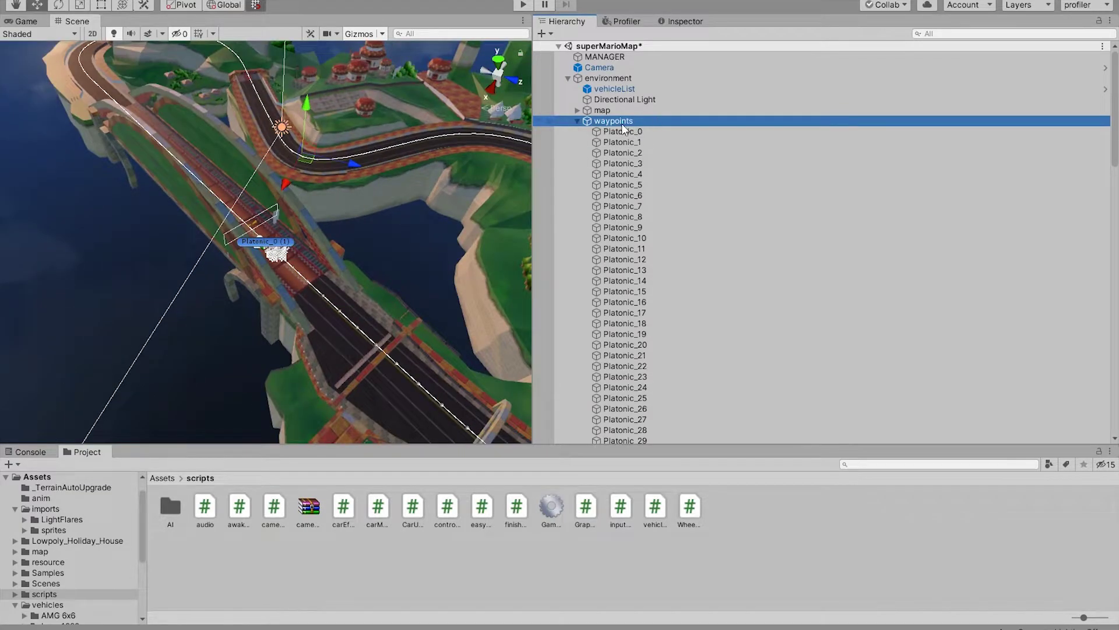
{"action": "left_click_drag", "start_coordinate": [350, 174], "coordinate": [61, 168], "text": "alt"}
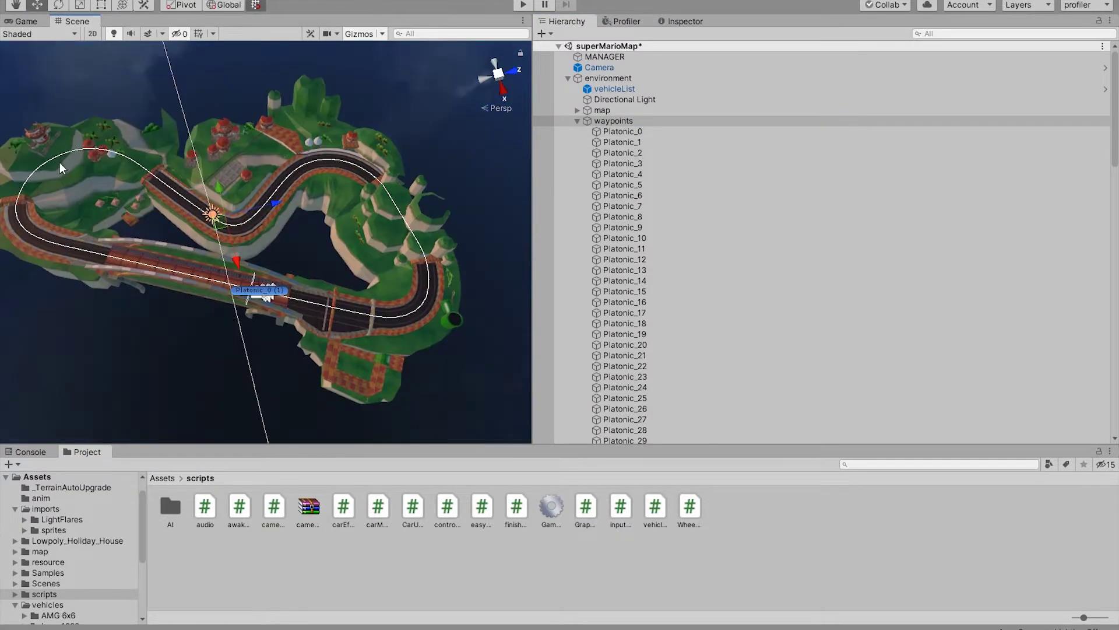
{"action": "scroll", "coordinate": [612, 145], "scroll_direction": "down", "scroll_amount": 1}
{"action": "left_click", "coordinate": [613, 86]}
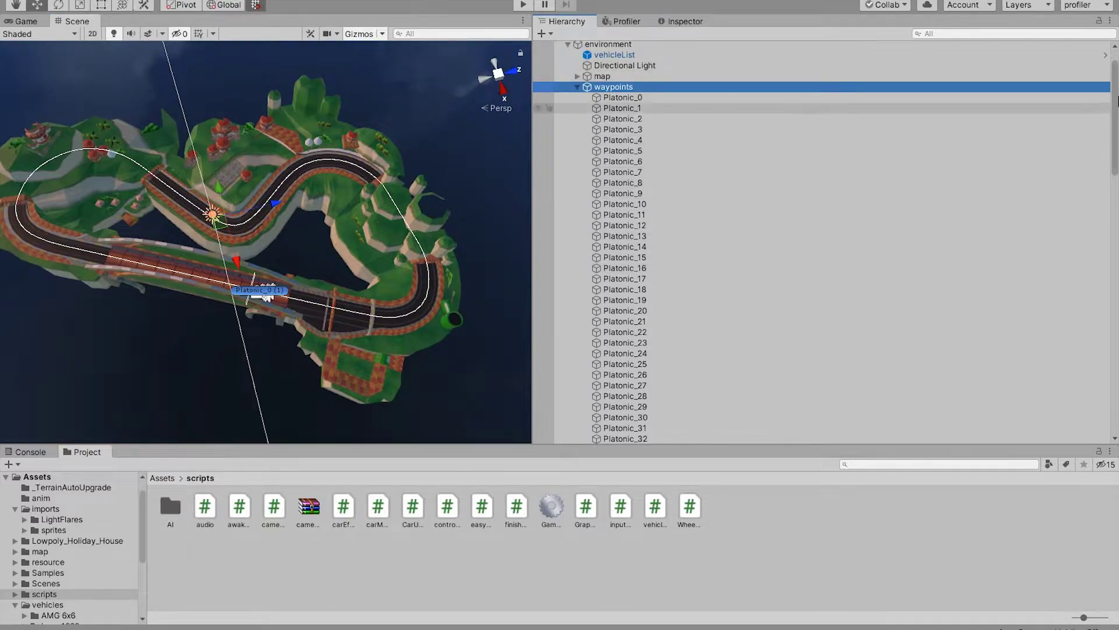
{"action": "scroll", "coordinate": [583, 116], "scroll_direction": "down", "scroll_amount": 15}
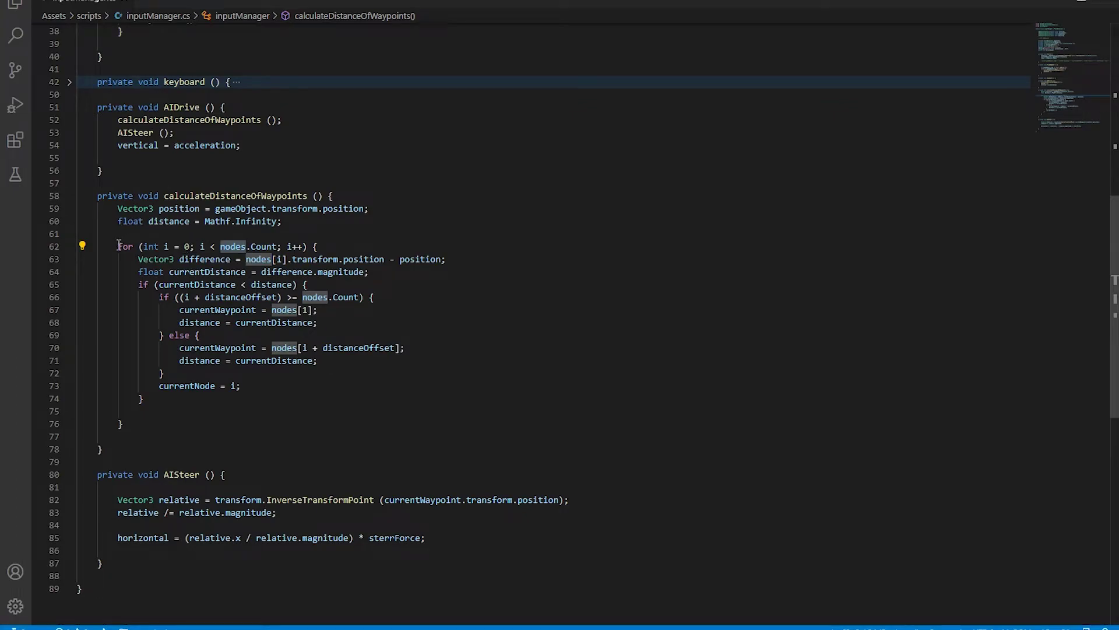
- Return to the code editor and examine the loop header, nested if conditions and currentNode assignment in calculateDistanceOfWaypoints
{"action": "left_click_drag", "start_coordinate": [119, 246], "coordinate": [319, 247]}
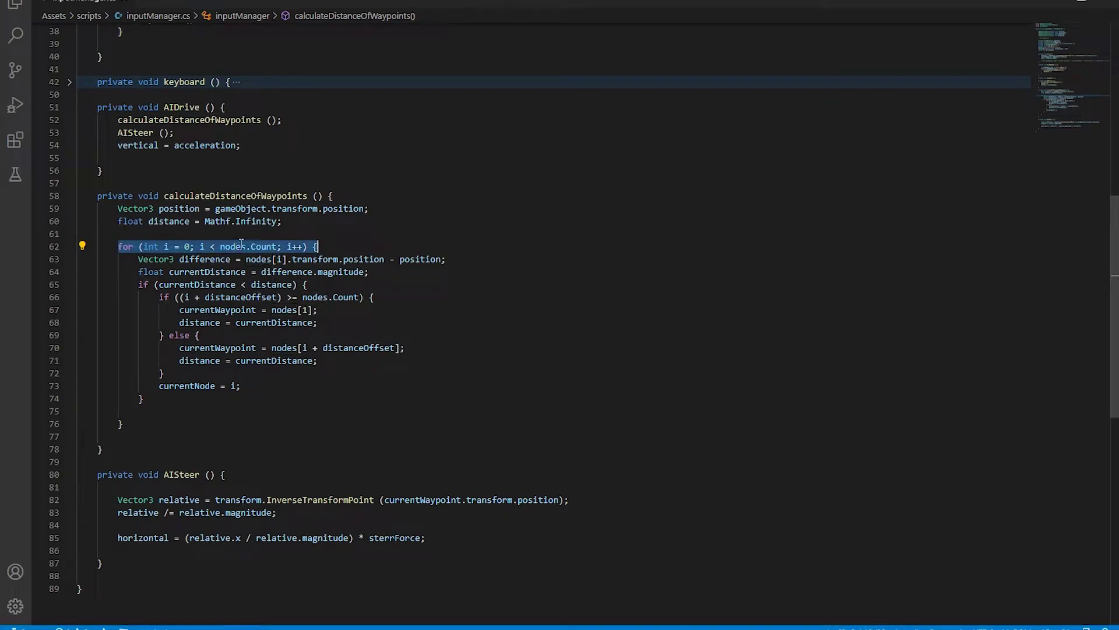
{"action": "left_click", "coordinate": [386, 247]}
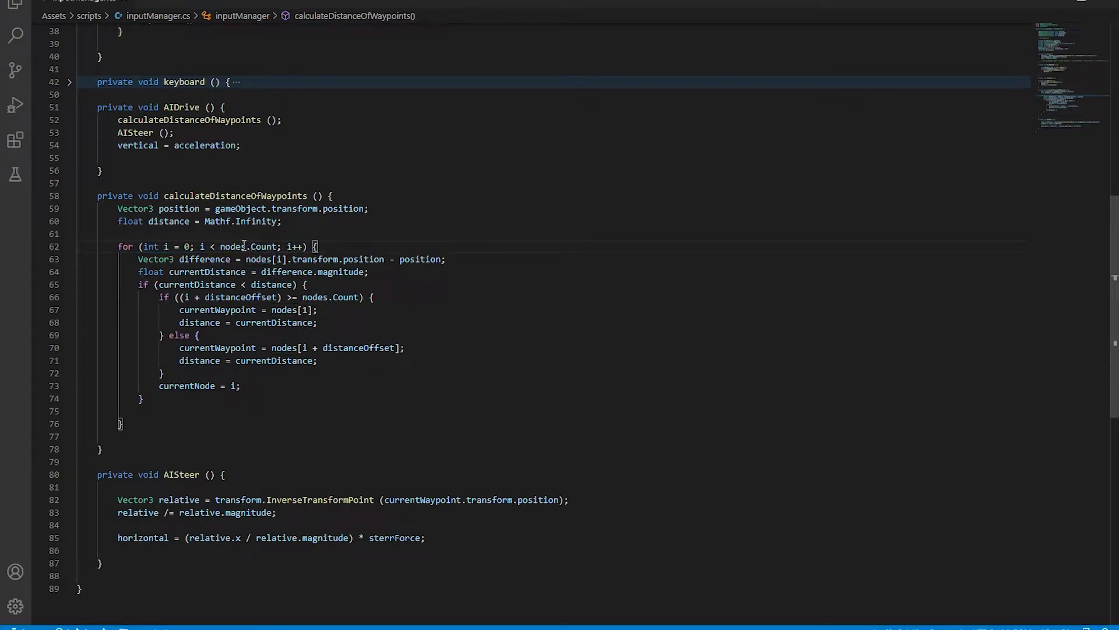
{"action": "double_click", "coordinate": [143, 284]}
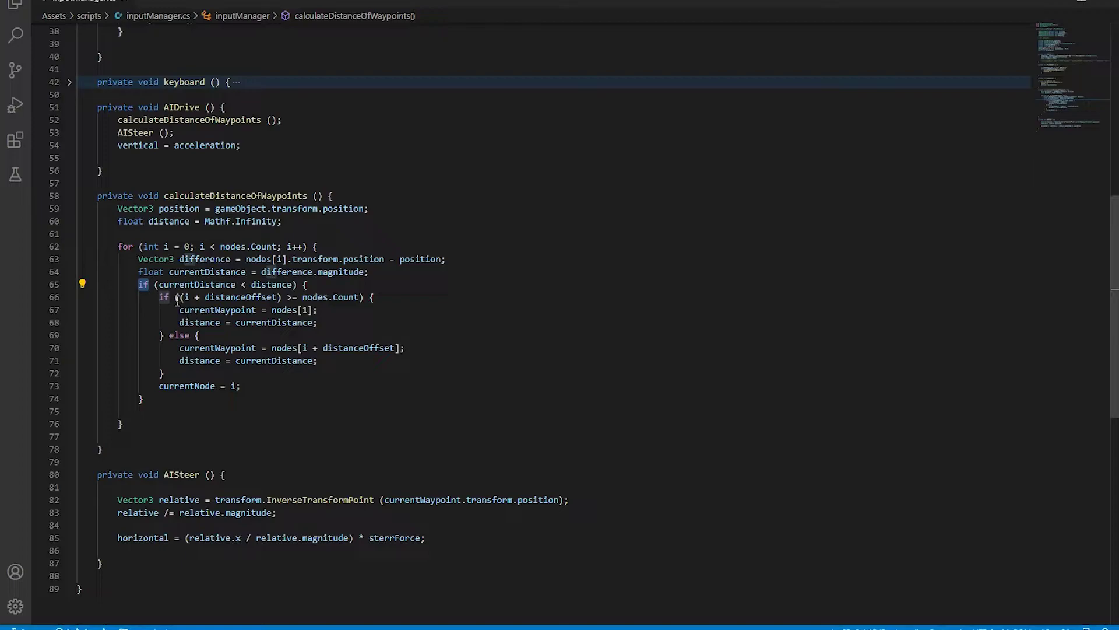
{"action": "double_click", "coordinate": [164, 297]}
{"action": "double_click", "coordinate": [183, 388]}
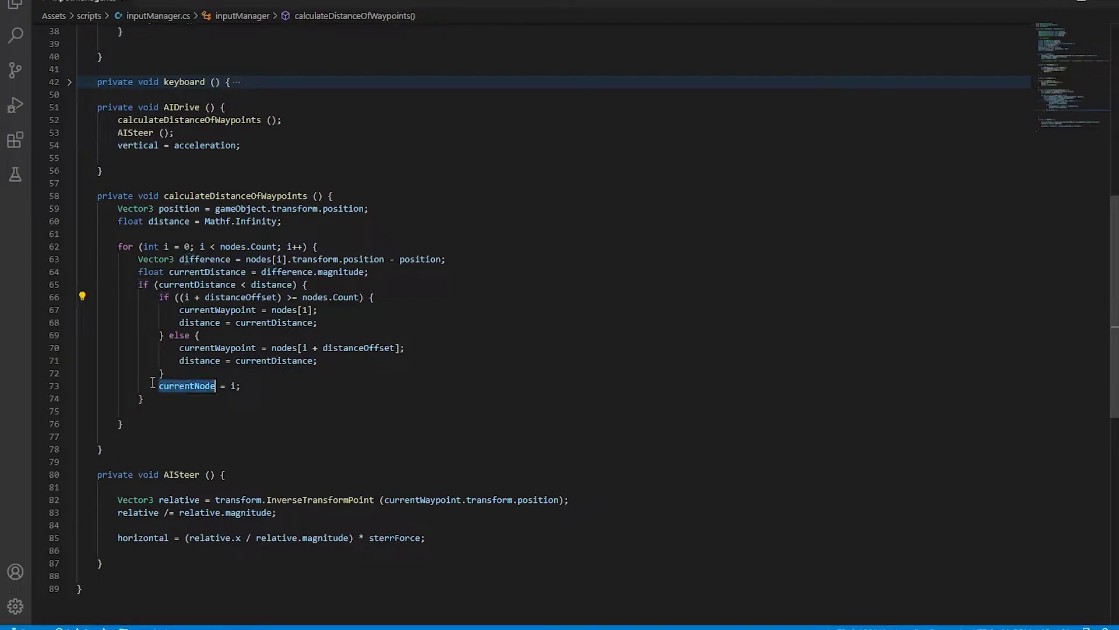
{"action": "double_click", "coordinate": [233, 386]}
{"action": "left_click", "coordinate": [271, 387]}
{"action": "scroll", "coordinate": [271, 388], "scroll_direction": "up", "scroll_amount": 2}
{"action": "left_click_drag", "start_coordinate": [128, 503], "coordinate": [249, 255]}
{"action": "left_click", "coordinate": [250, 255]}
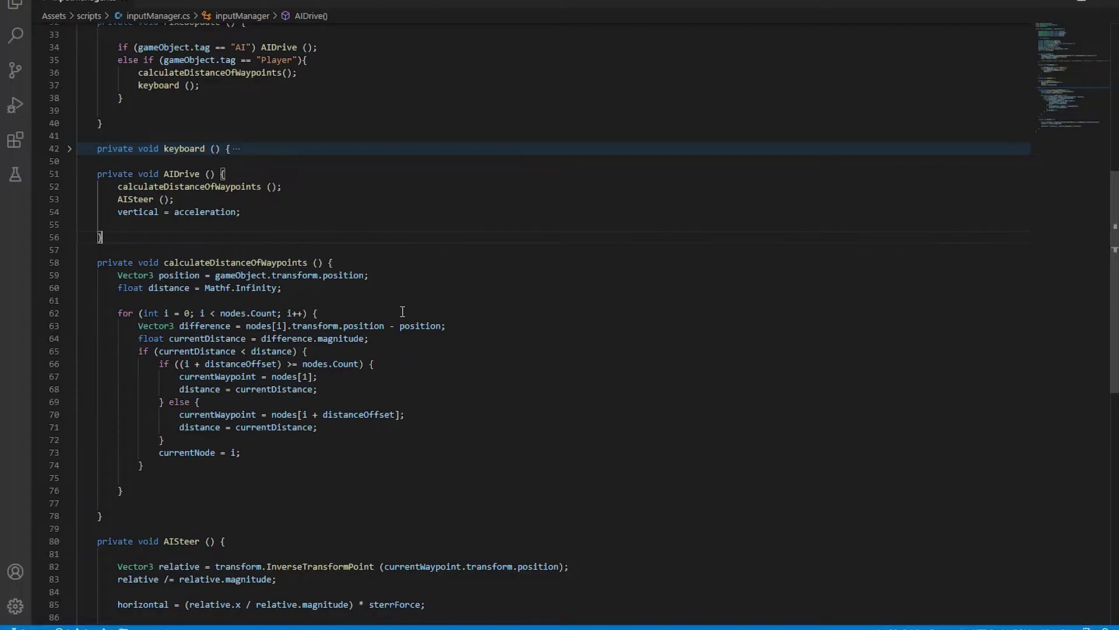
- Switch to Unity, run and drive the game while the Profiler records, and select frame 3542 in the CPU Usage chart for inspection
{"action": "key", "text": "alt+Tab"}
{"action": "left_click", "coordinate": [625, 22]}
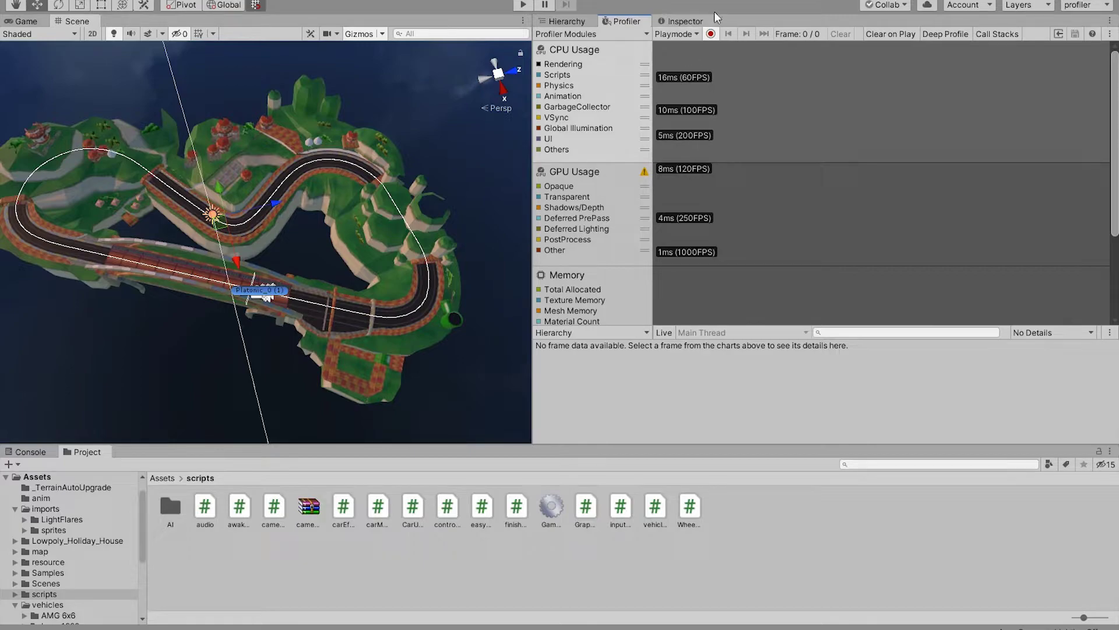
{"action": "left_click", "coordinate": [523, 5]}
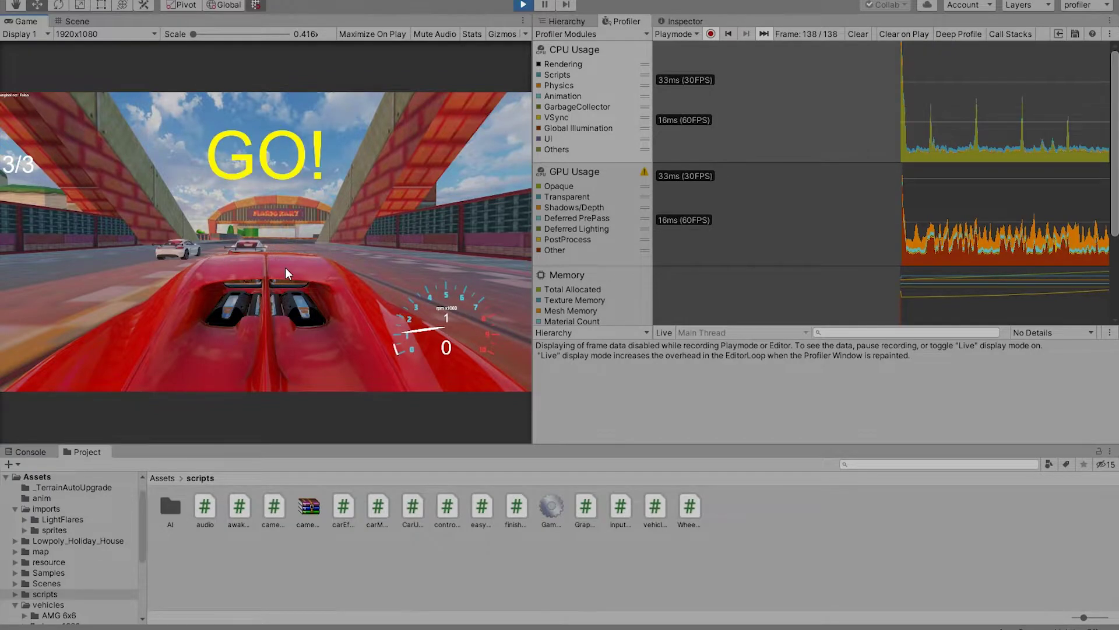
{"action": "key", "text": "w"}
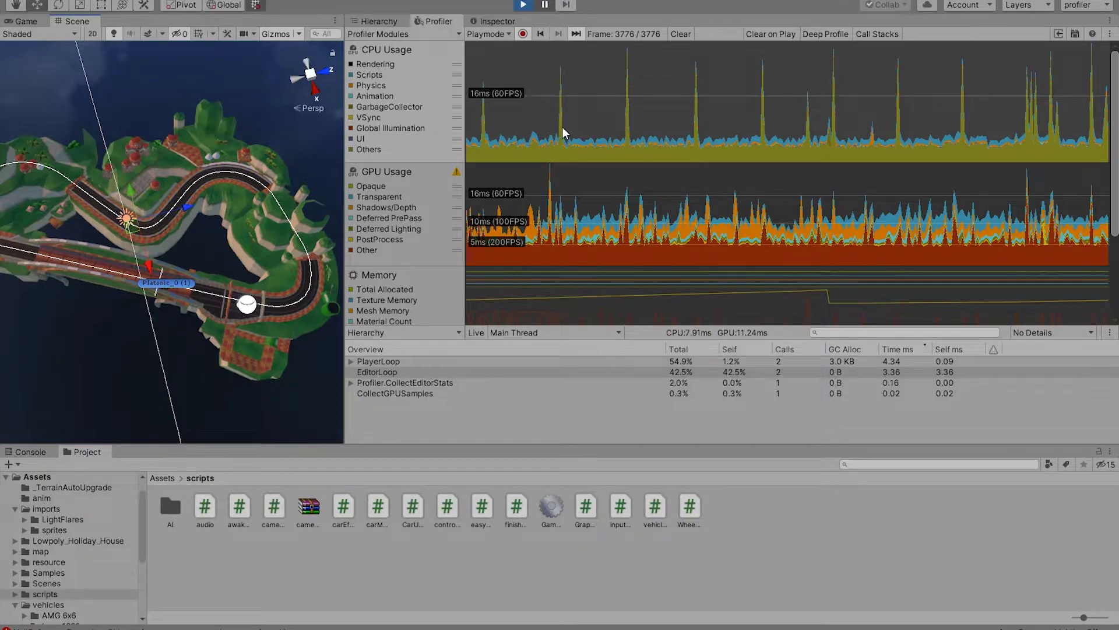
{"action": "left_click", "coordinate": [607, 103]}
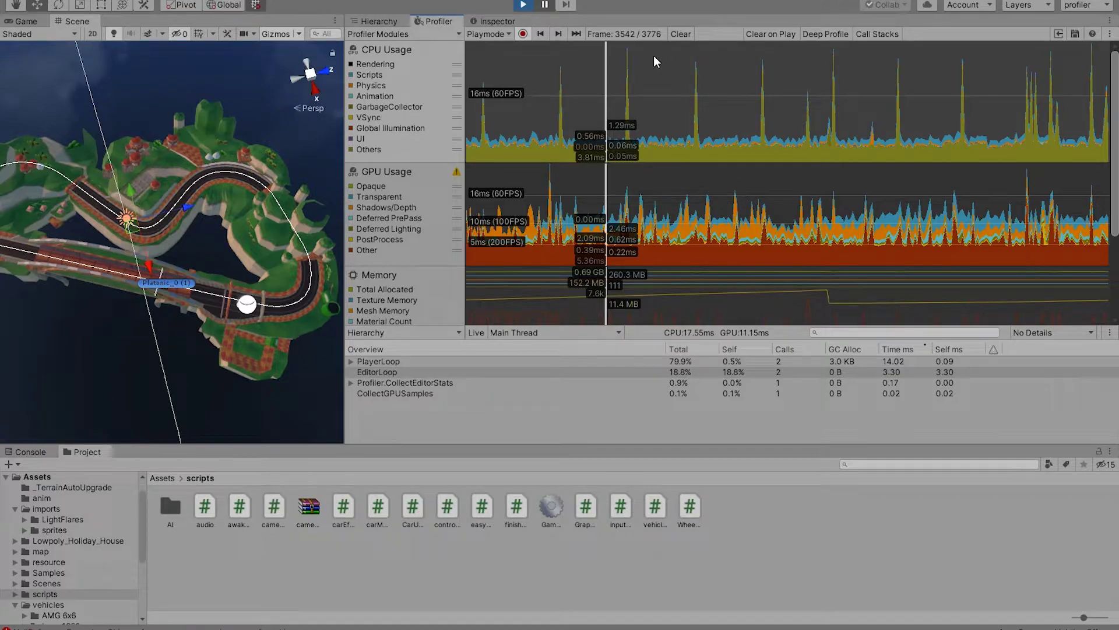
- Compare CPU Usage timings at a spike and at ordinary frames, and examine the GPU Usage breakdown at frame 3534
{"action": "left_click", "coordinate": [628, 89]}
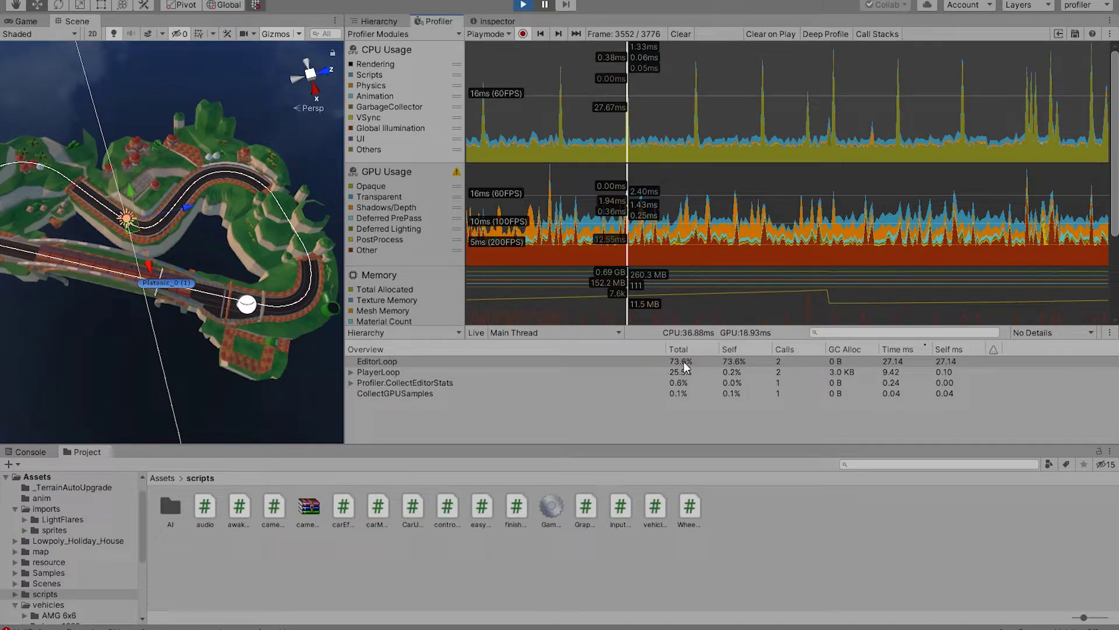
{"action": "left_click_drag", "start_coordinate": [668, 98], "coordinate": [597, 100]}
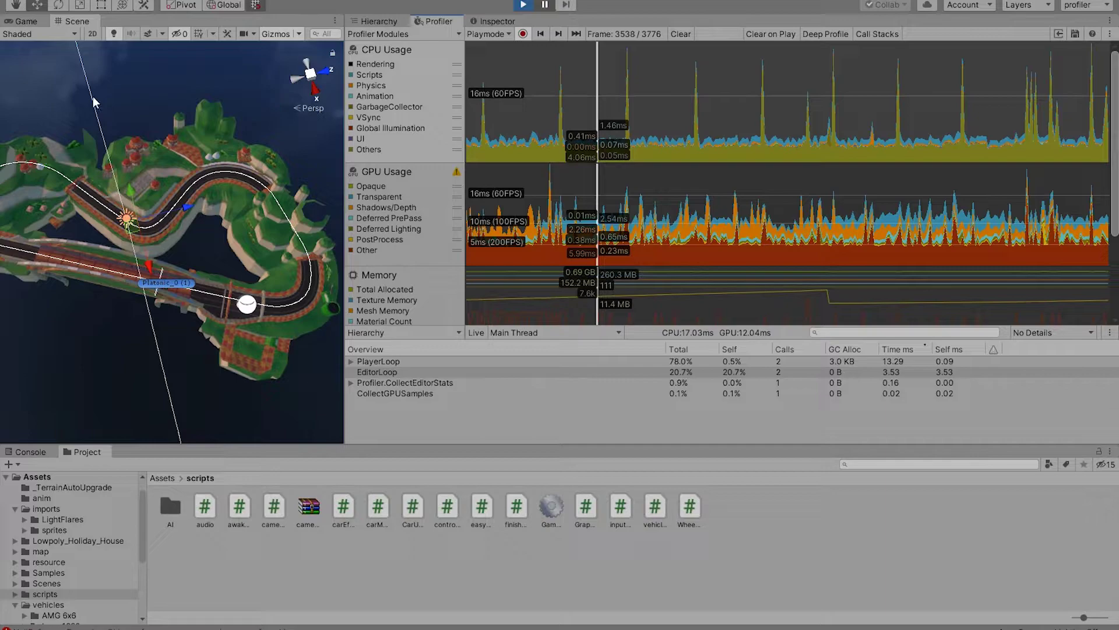
{"action": "left_click_drag", "start_coordinate": [677, 96], "coordinate": [697, 95]}
{"action": "key", "text": "Left"}
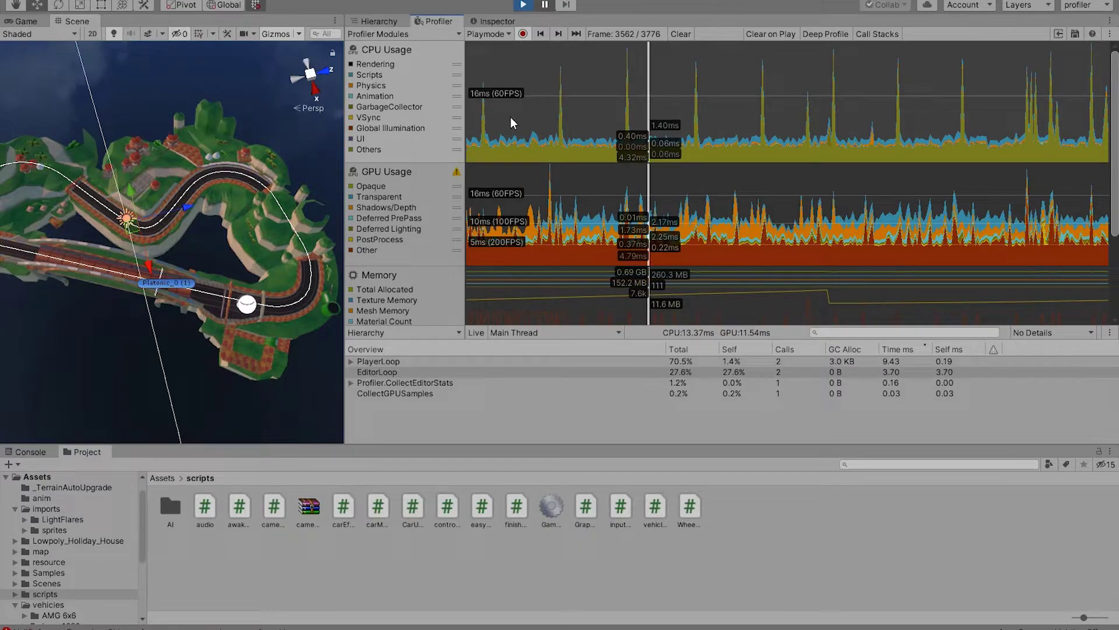
{"action": "left_click", "coordinate": [530, 116]}
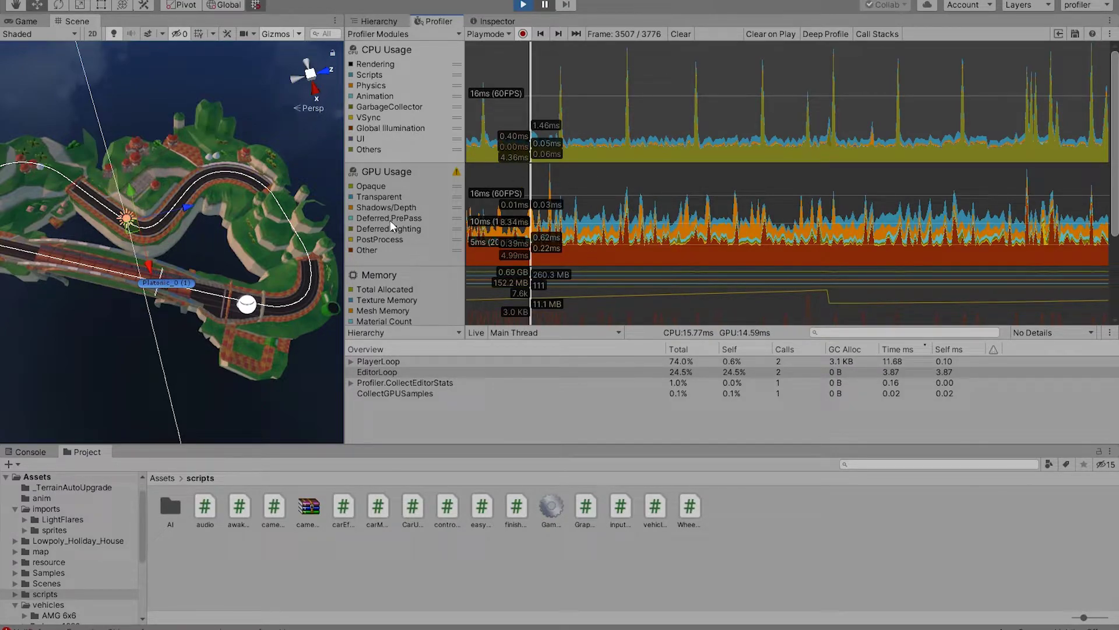
{"action": "left_click", "coordinate": [607, 193]}
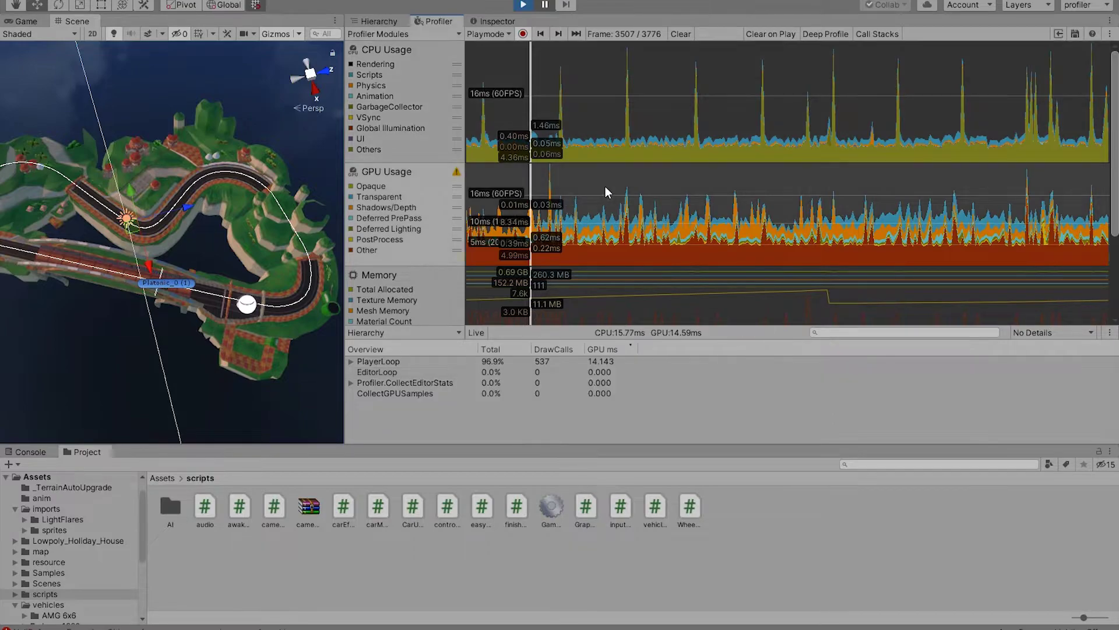
{"action": "left_click", "coordinate": [589, 187]}
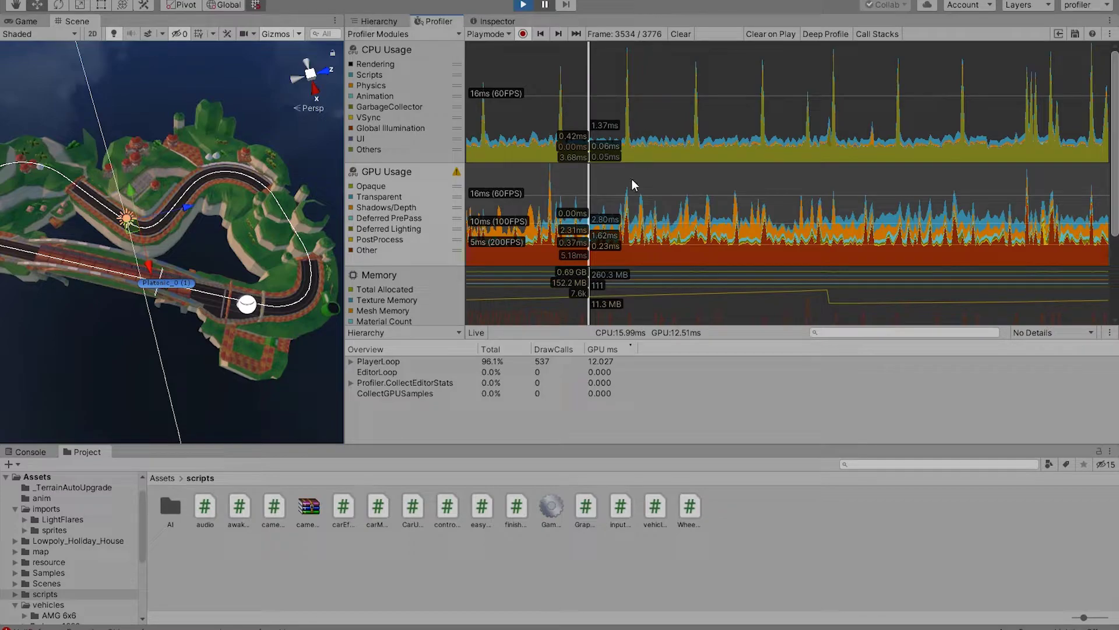
- Check the computer's CPU and GPU models and utilization in Task Manager, and minimize it to return to Unity
{"action": "key", "text": "ctrl+shift+Escape"}
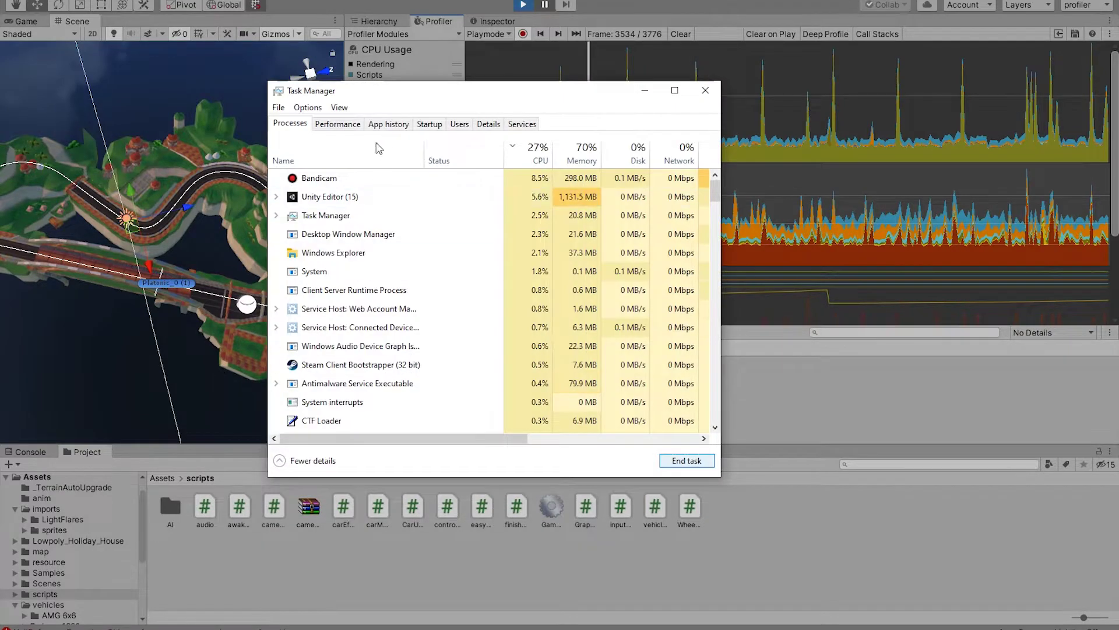
{"action": "left_click", "coordinate": [338, 124]}
{"action": "left_click_drag", "start_coordinate": [447, 101], "coordinate": [226, 51]}
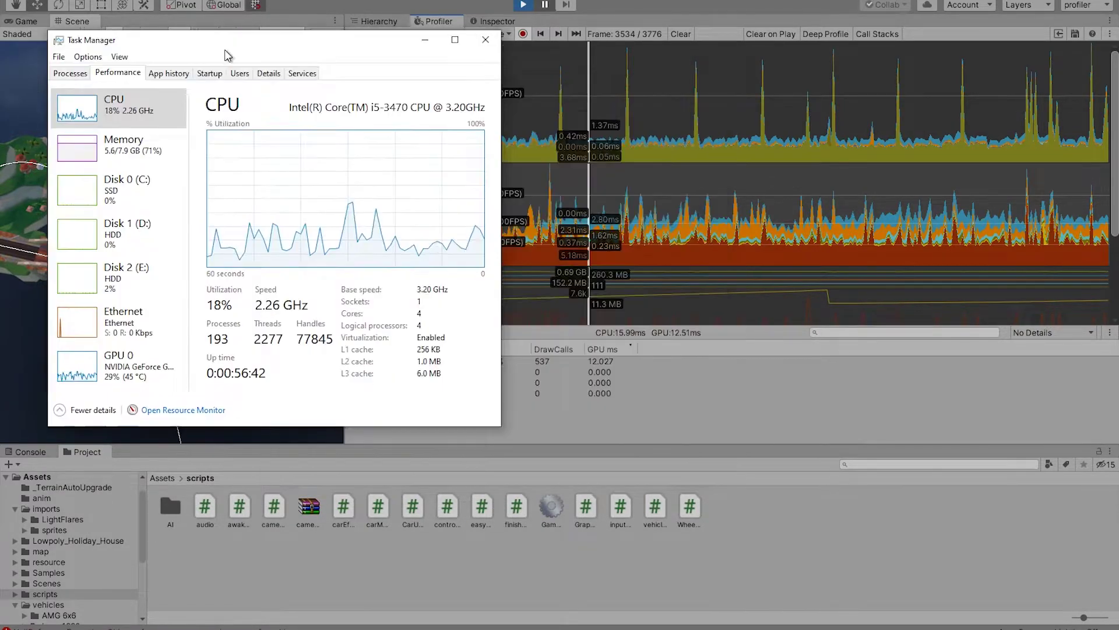
{"action": "left_click", "coordinate": [122, 365]}
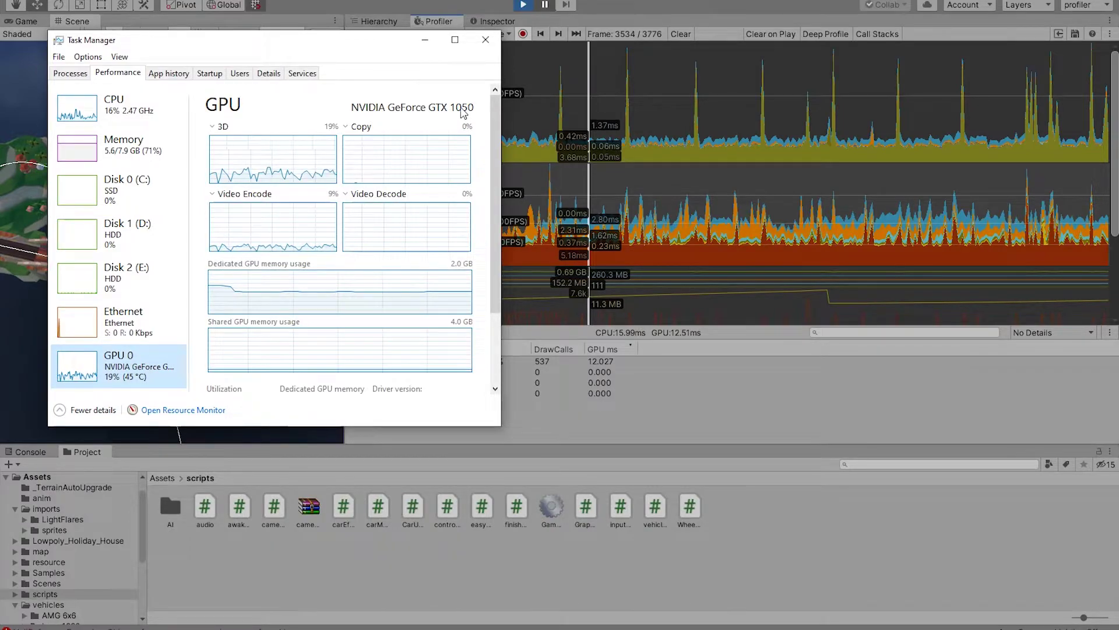
{"action": "key", "text": "Home"}
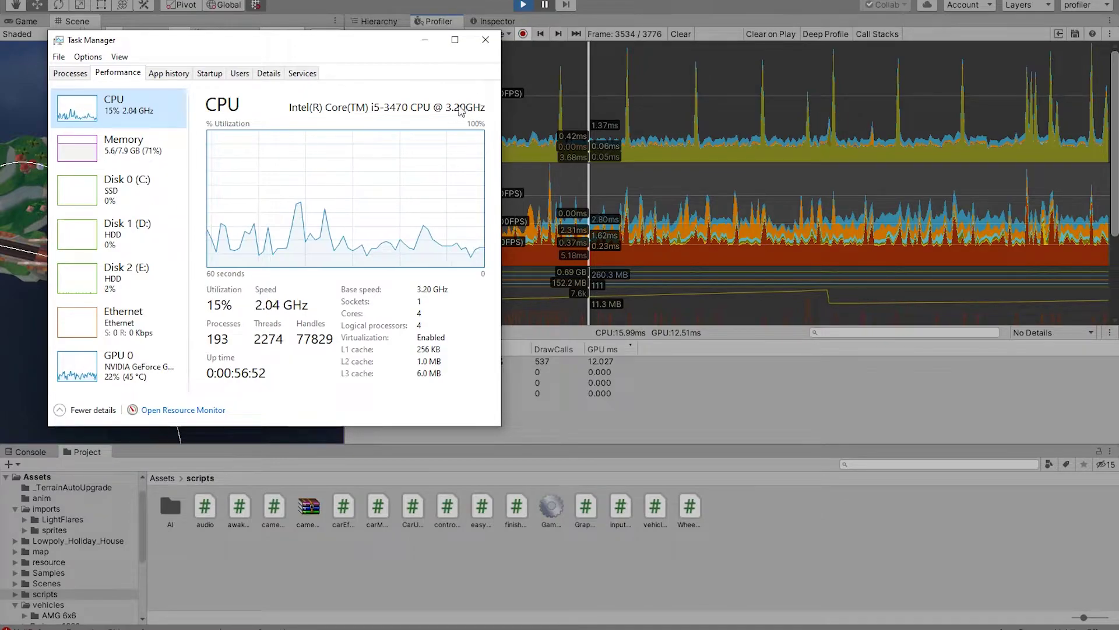
{"action": "left_click", "coordinate": [425, 40]}
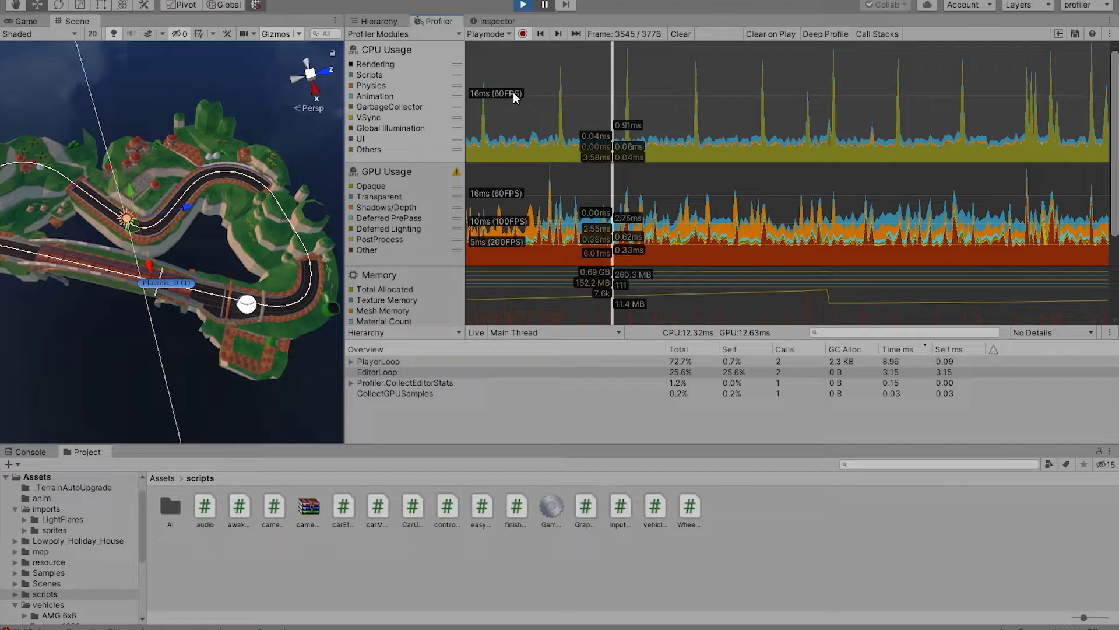
- Disable the Post-process Volume and Post-process Layer components on the Camera object
{"action": "left_click", "coordinate": [390, 17]}
{"action": "left_click", "coordinate": [480, 21]}
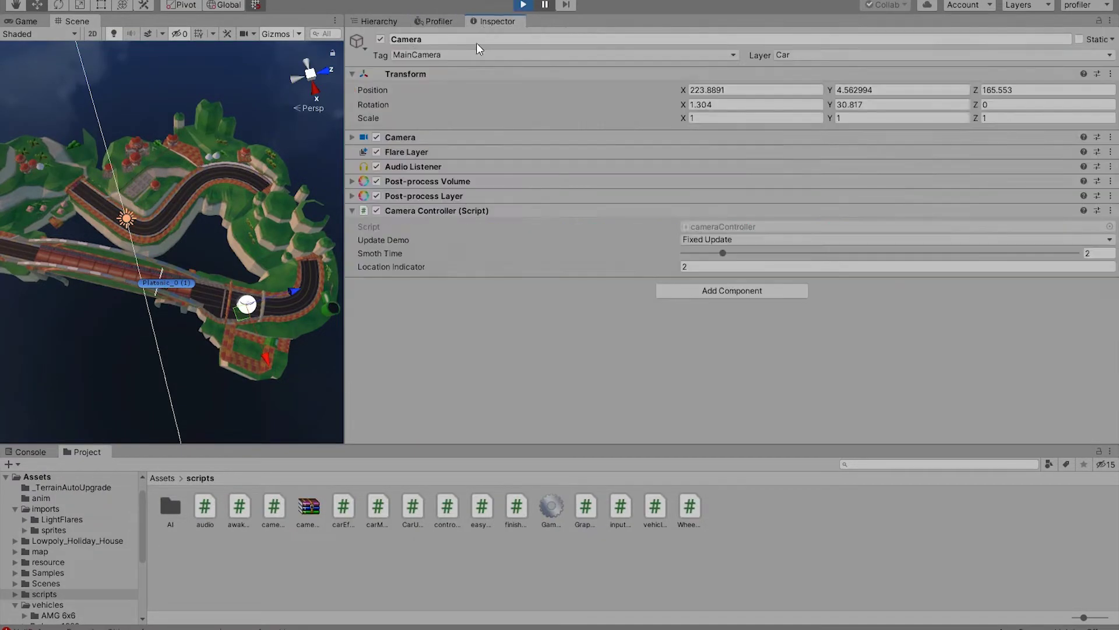
{"action": "left_click", "coordinate": [377, 182]}
{"action": "left_click", "coordinate": [376, 196]}
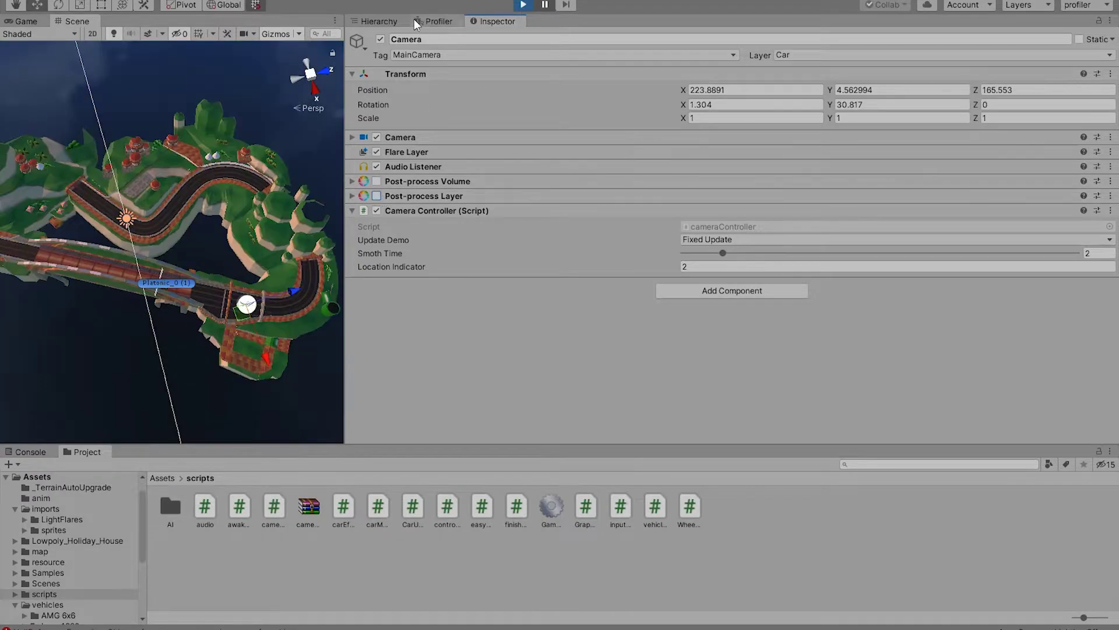
- Run the game with the Profiler recording, and pause it to examine the new CPU and GPU usage charts
{"action": "left_click", "coordinate": [390, 21]}
{"action": "left_click", "coordinate": [437, 21]}
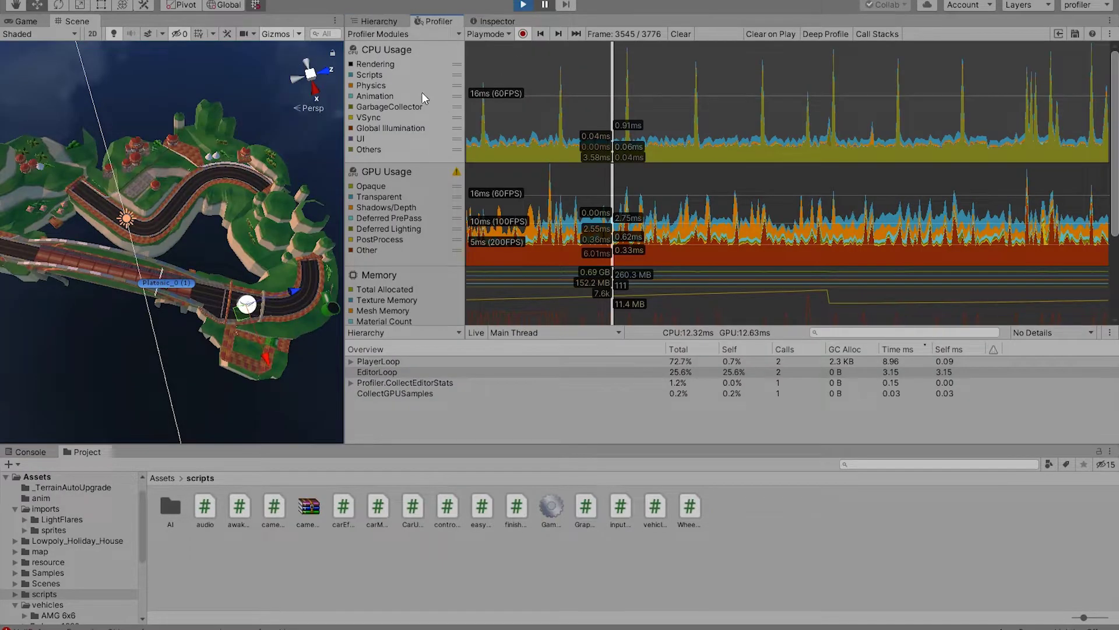
{"action": "left_click", "coordinate": [23, 22]}
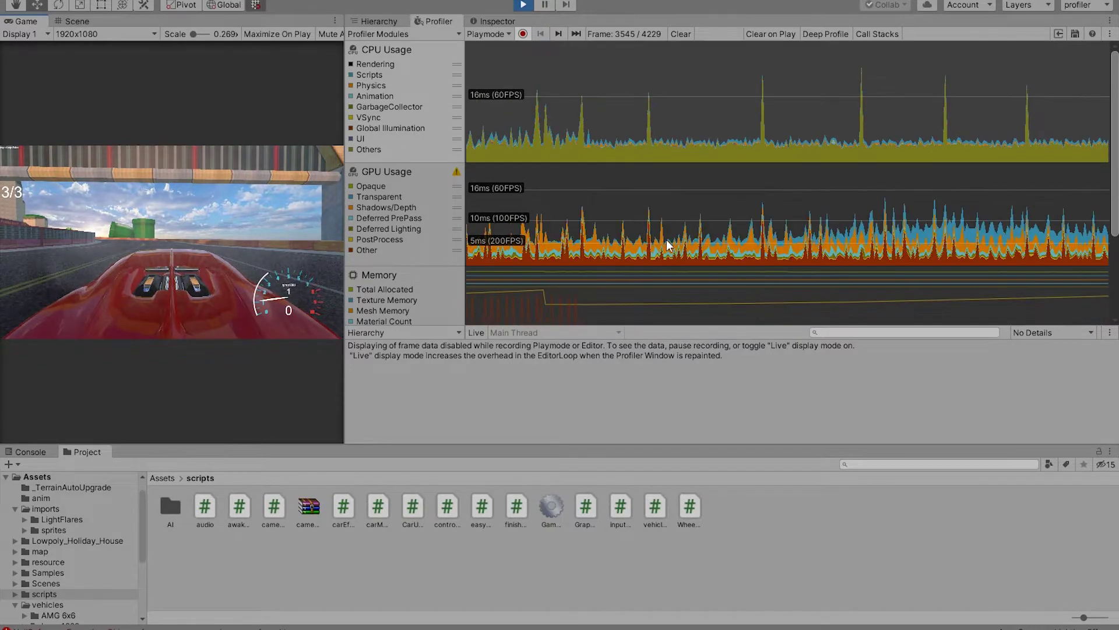
{"action": "key", "text": "ctrl+shift+p"}
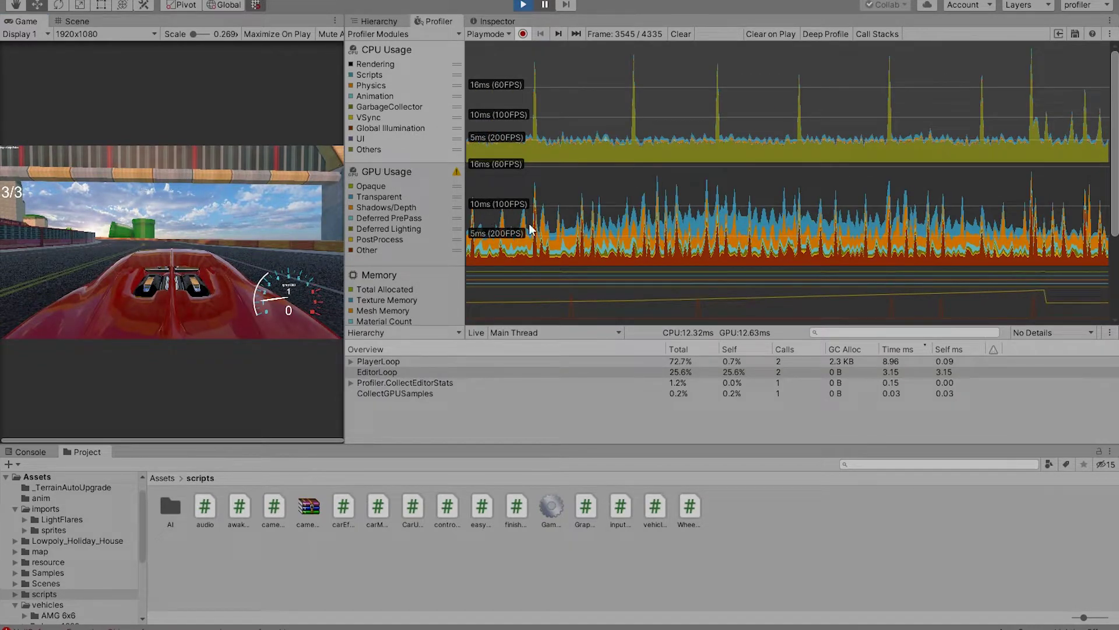
- Set the project's quality level to Low, and run the game to inspect the newly recorded GPU Usage frames
{"action": "left_click", "coordinate": [26, 1]}
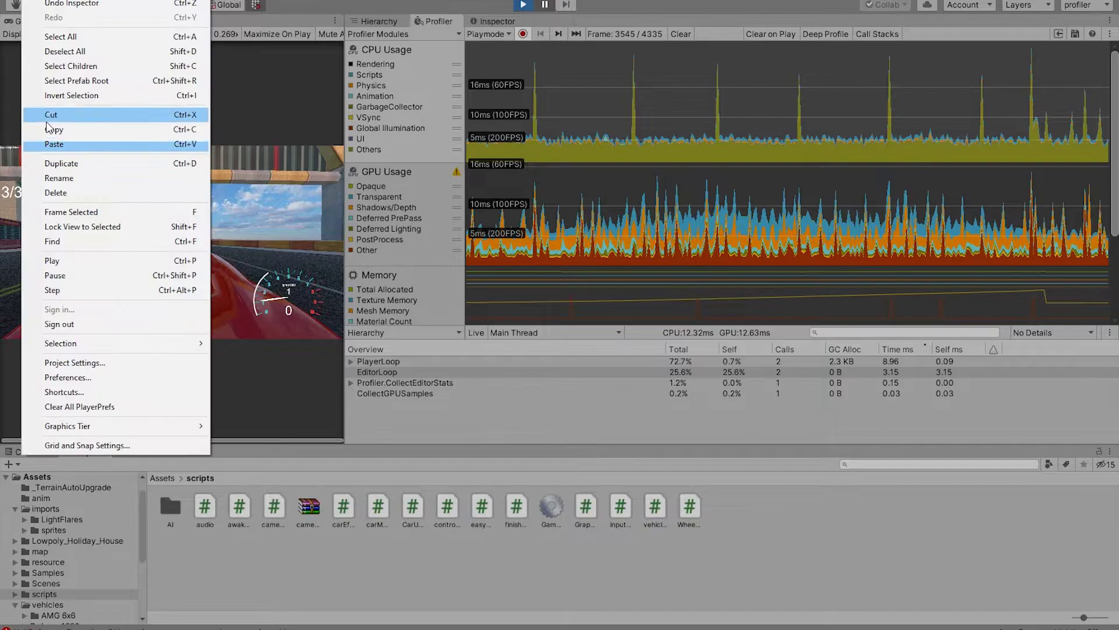
{"action": "left_click", "coordinate": [113, 364]}
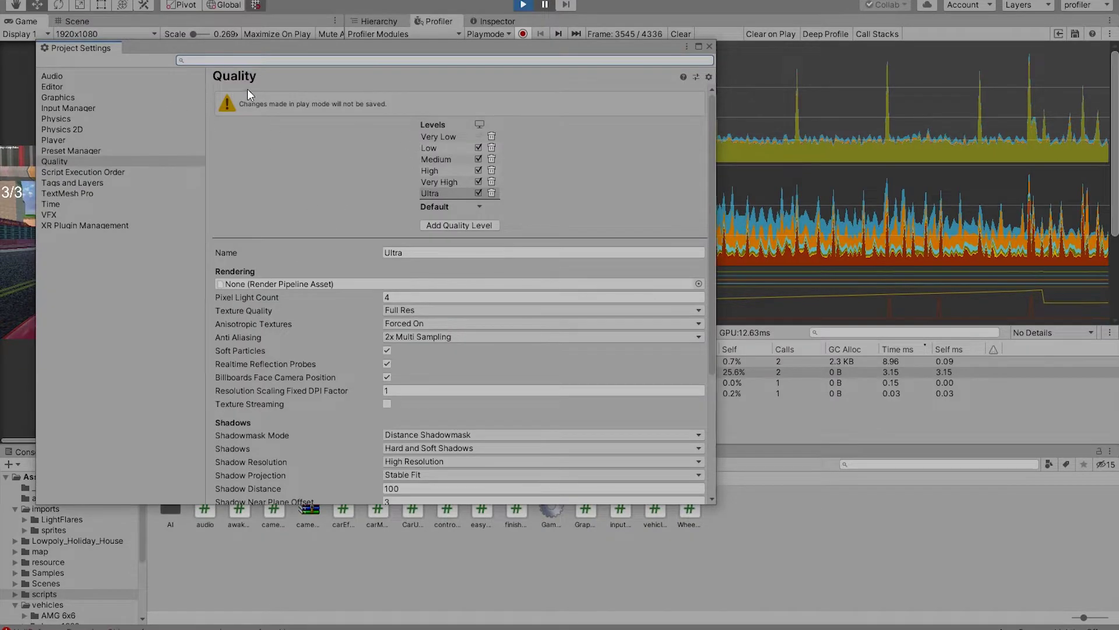
{"action": "left_click", "coordinate": [442, 147]}
{"action": "left_click", "coordinate": [710, 46]}
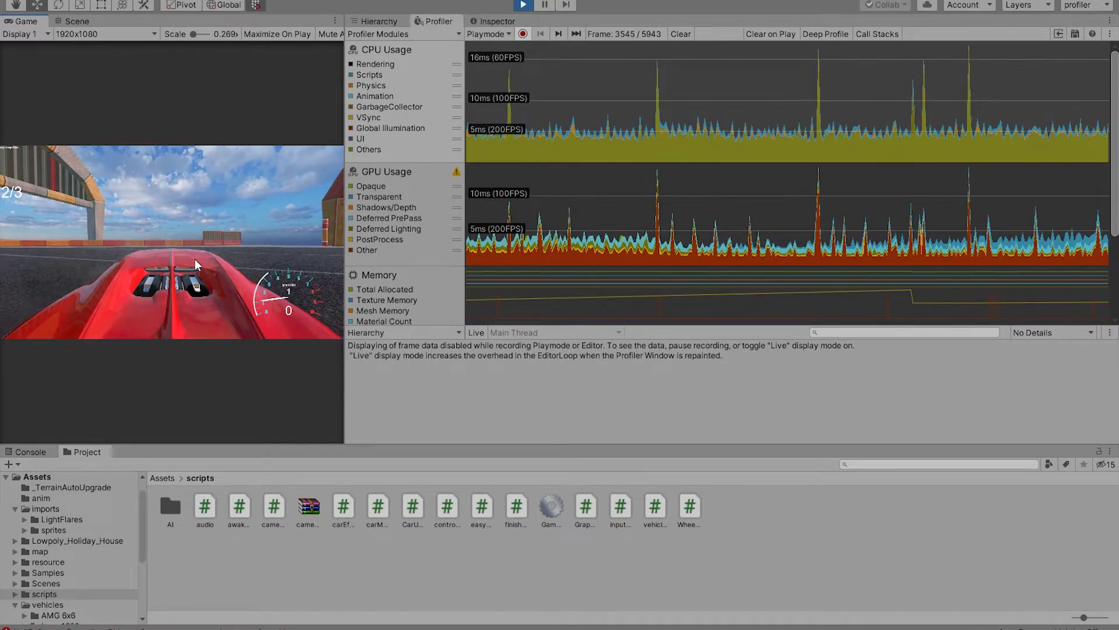
{"action": "left_click", "coordinate": [544, 5]}
{"action": "left_click_drag", "start_coordinate": [589, 209], "coordinate": [664, 209]}
- Deactivate the Reflection Probe inside chiron(Clone), and record more driving in the Profiler before pausing the game
{"action": "left_click", "coordinate": [377, 21]}
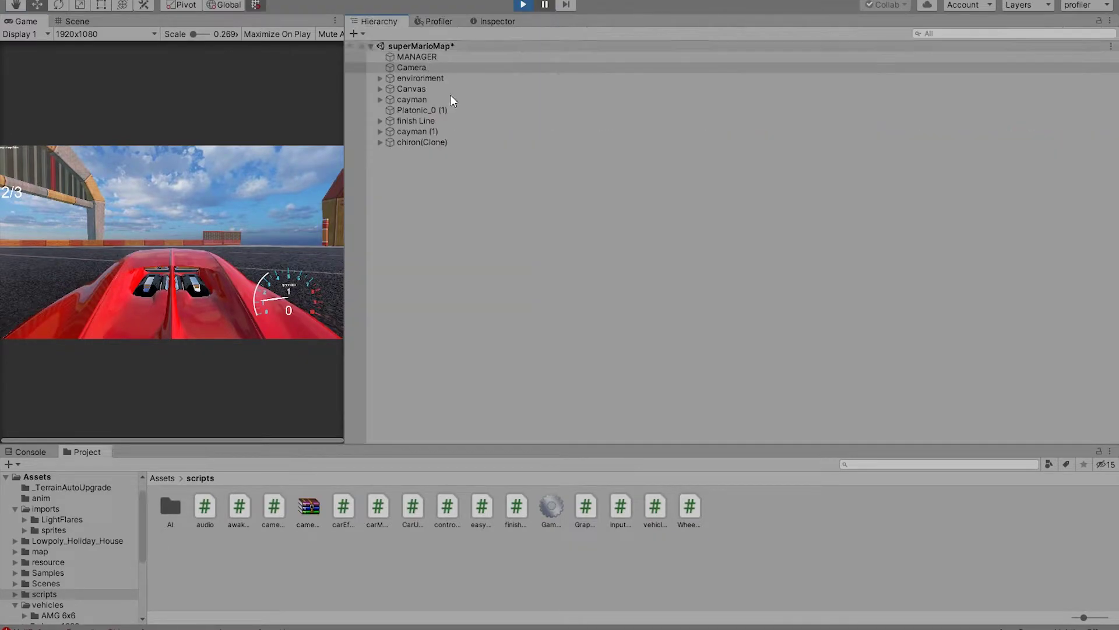
{"action": "left_click", "coordinate": [380, 143]}
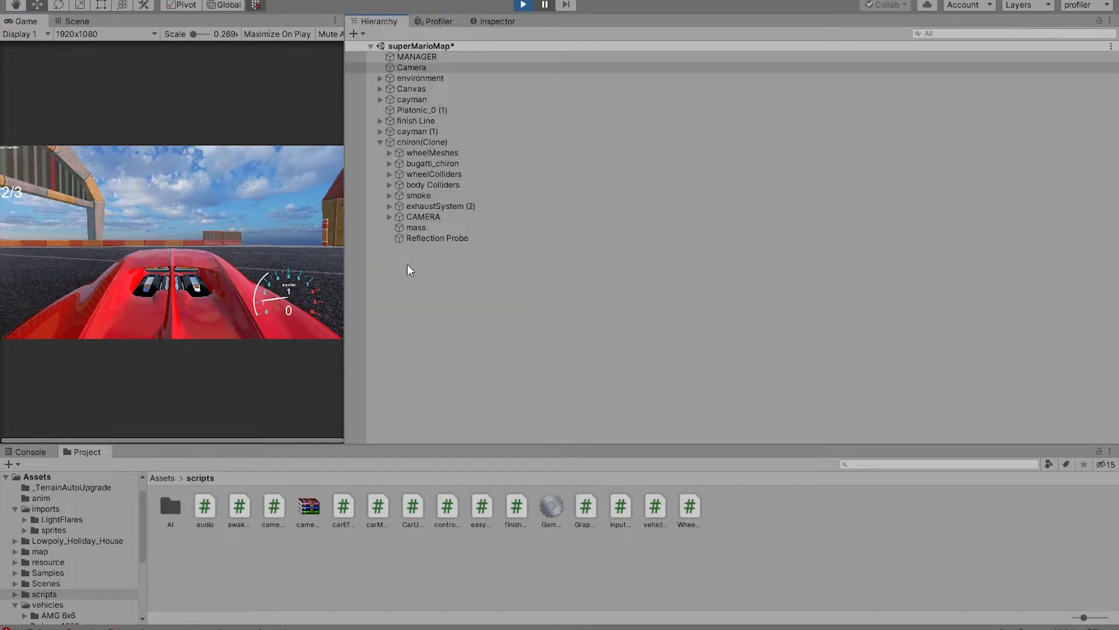
{"action": "left_click", "coordinate": [443, 229]}
{"action": "left_click", "coordinate": [446, 238]}
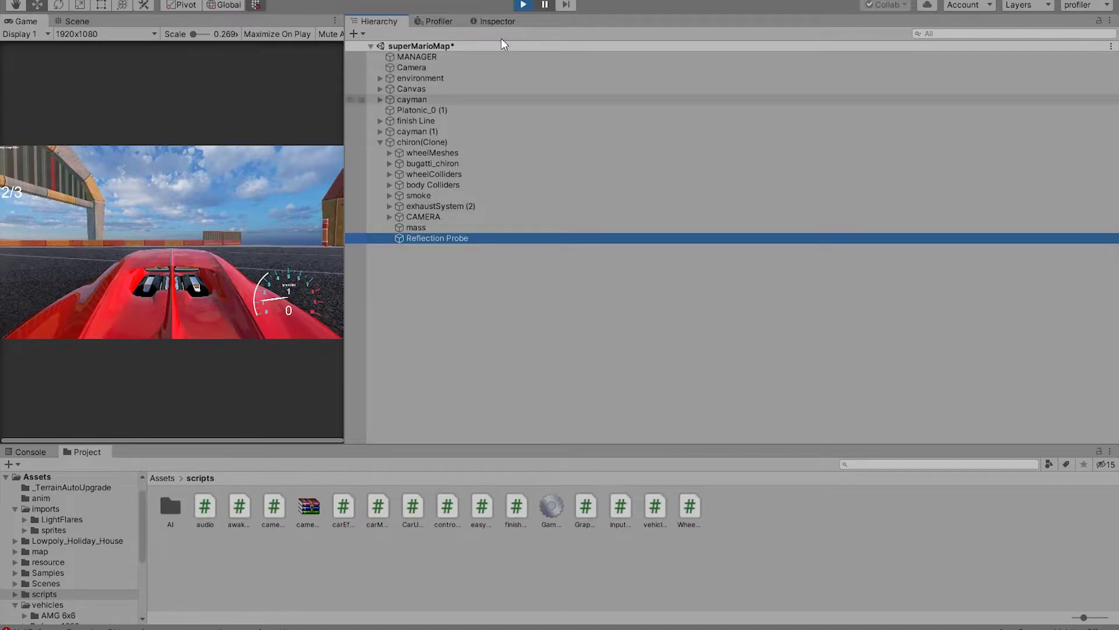
{"action": "left_click", "coordinate": [482, 22]}
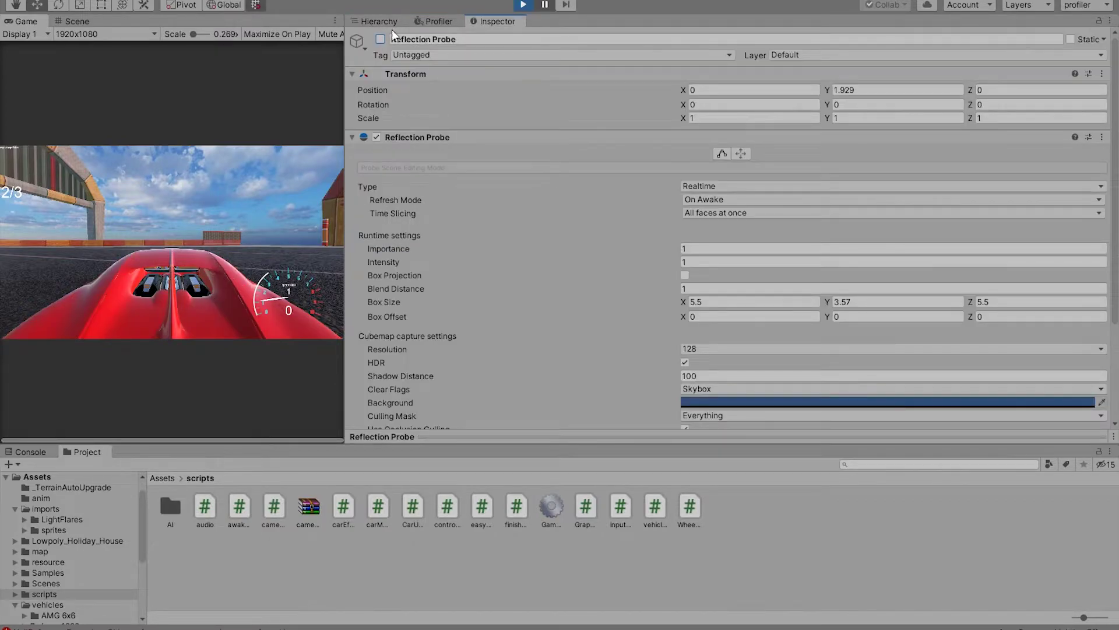
{"action": "left_click", "coordinate": [436, 22]}
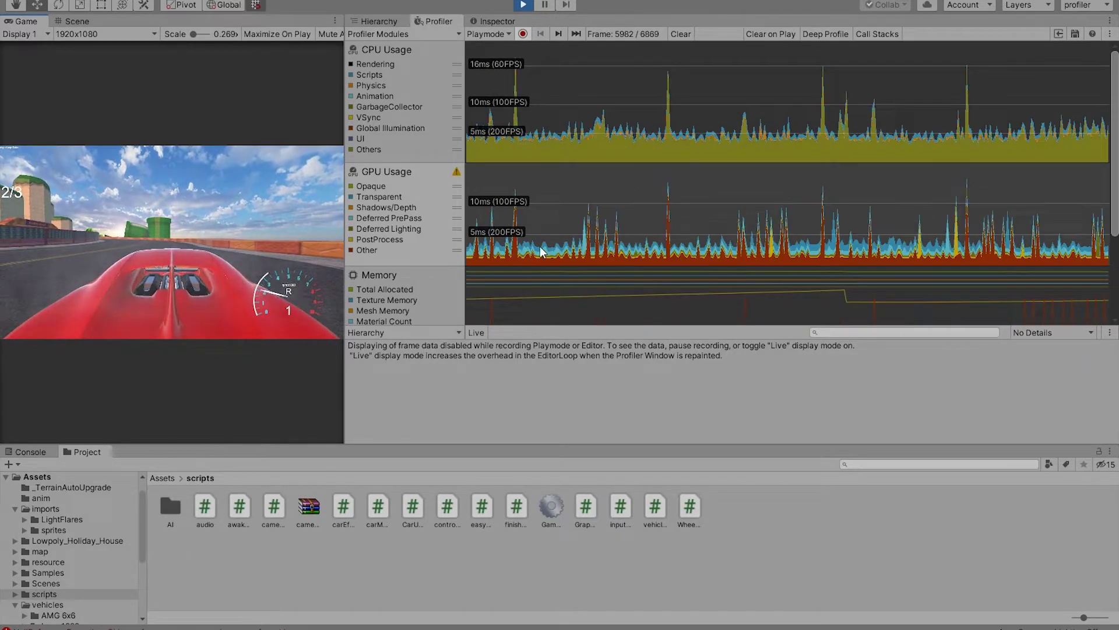
{"action": "key", "text": "ctrl+shift+p"}
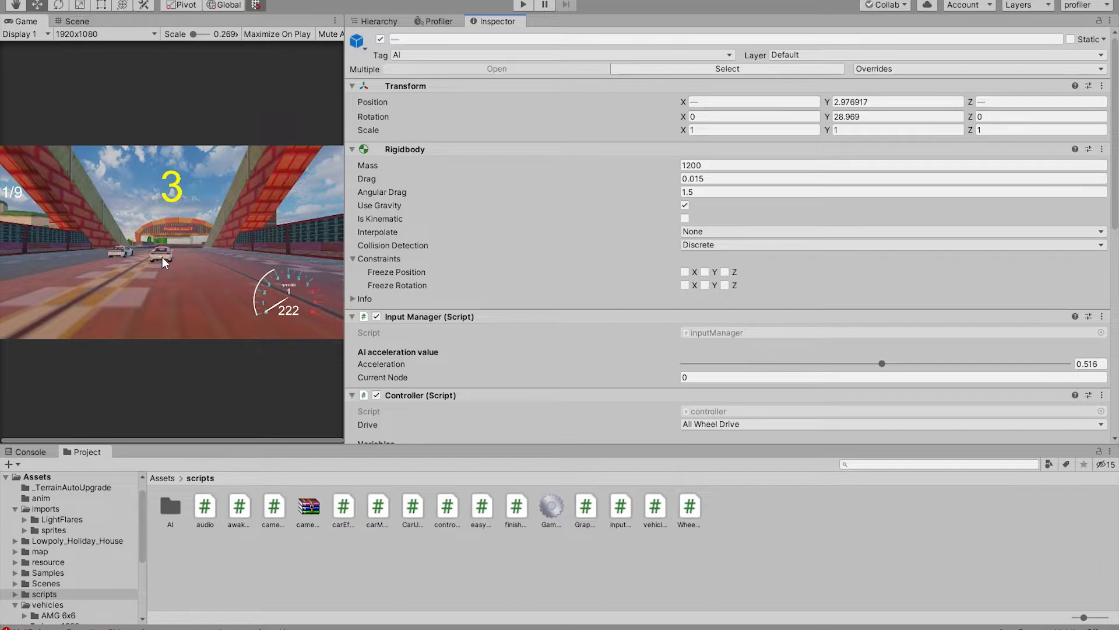
- Deactivate the two selected cayman AI cars in the scene
{"action": "key", "text": "alt+shift+a"}
{"action": "left_click", "coordinate": [400, 21]}
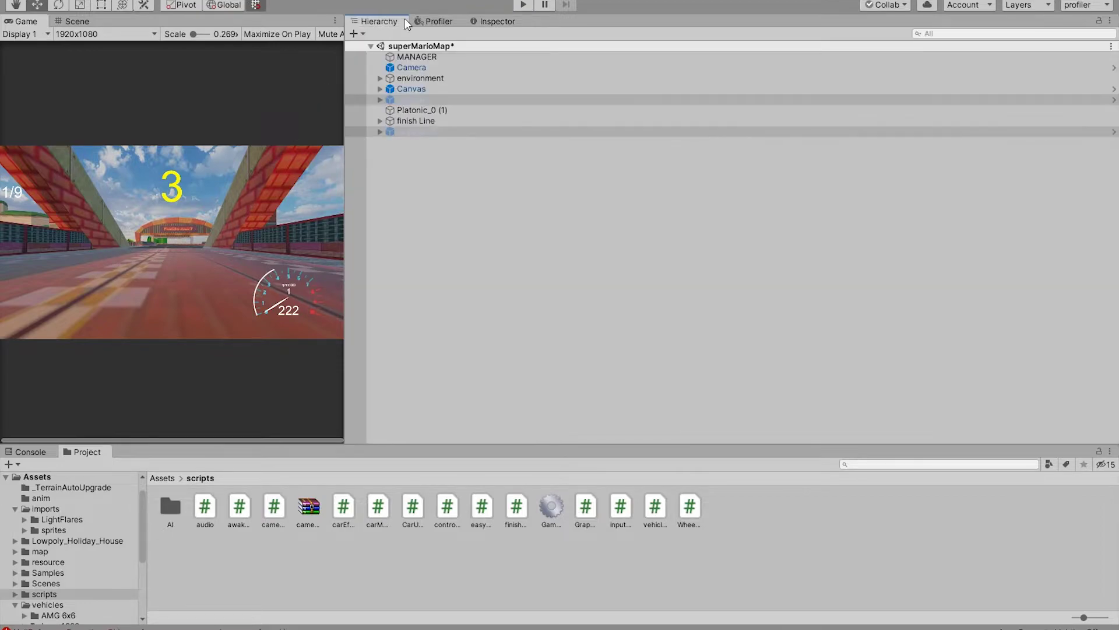
- Widen the Game view beside the Profiler and clear all recorded profiling frames
{"action": "left_click", "coordinate": [436, 21]}
{"action": "left_click_drag", "start_coordinate": [347, 124], "coordinate": [532, 123]}
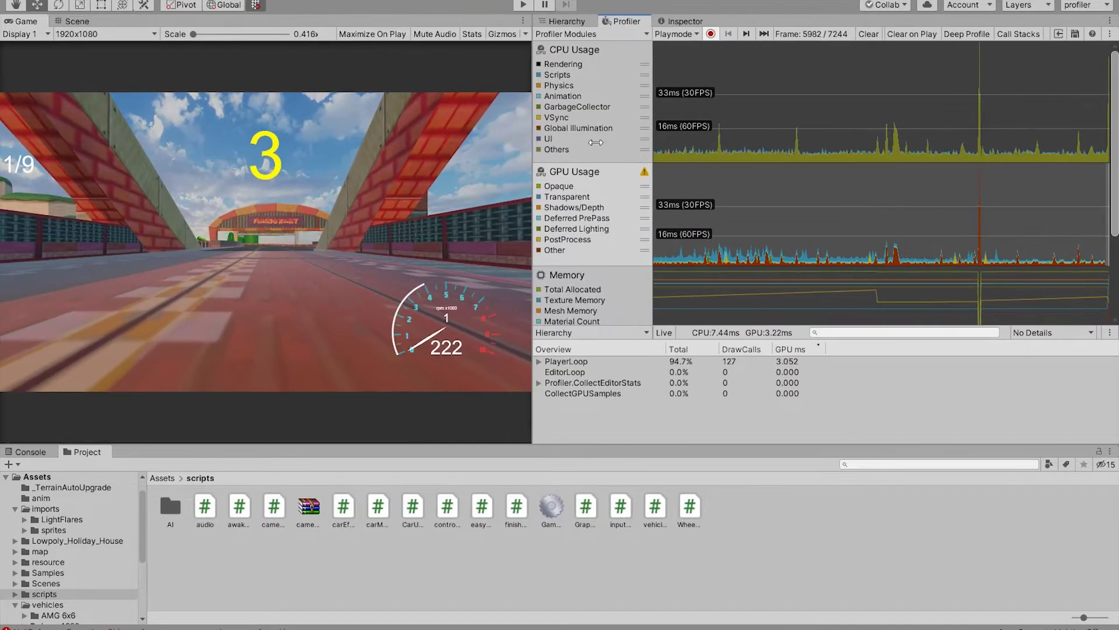
{"action": "left_click", "coordinate": [865, 34]}
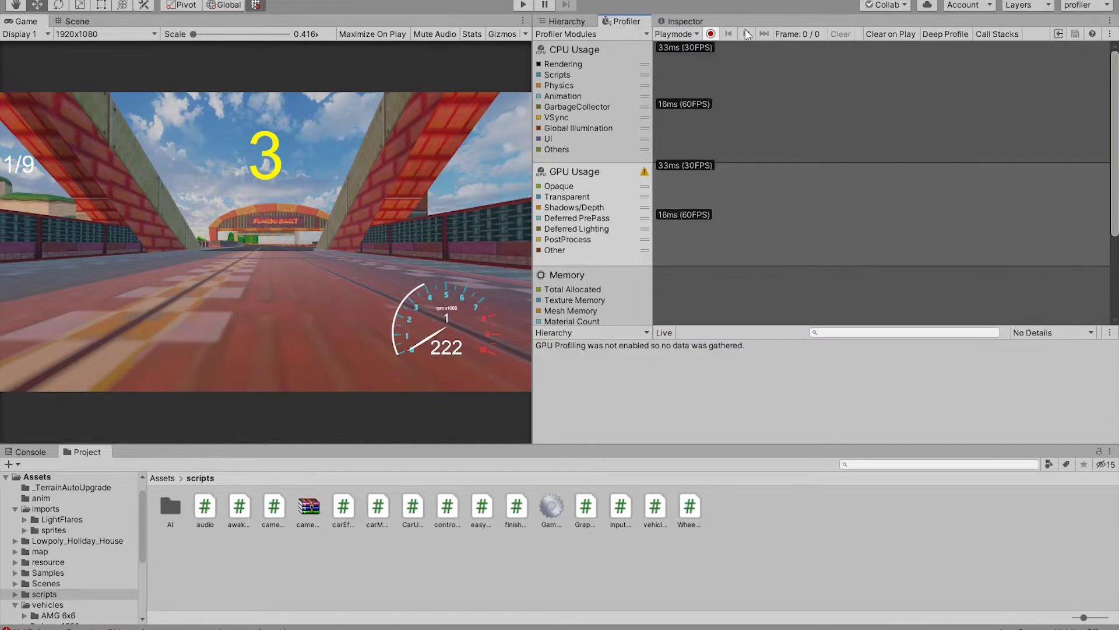
- Play the game with the Profiler recording, and compare the CPU Usage data of frames 670 and 758
{"action": "left_click", "coordinate": [523, 4]}
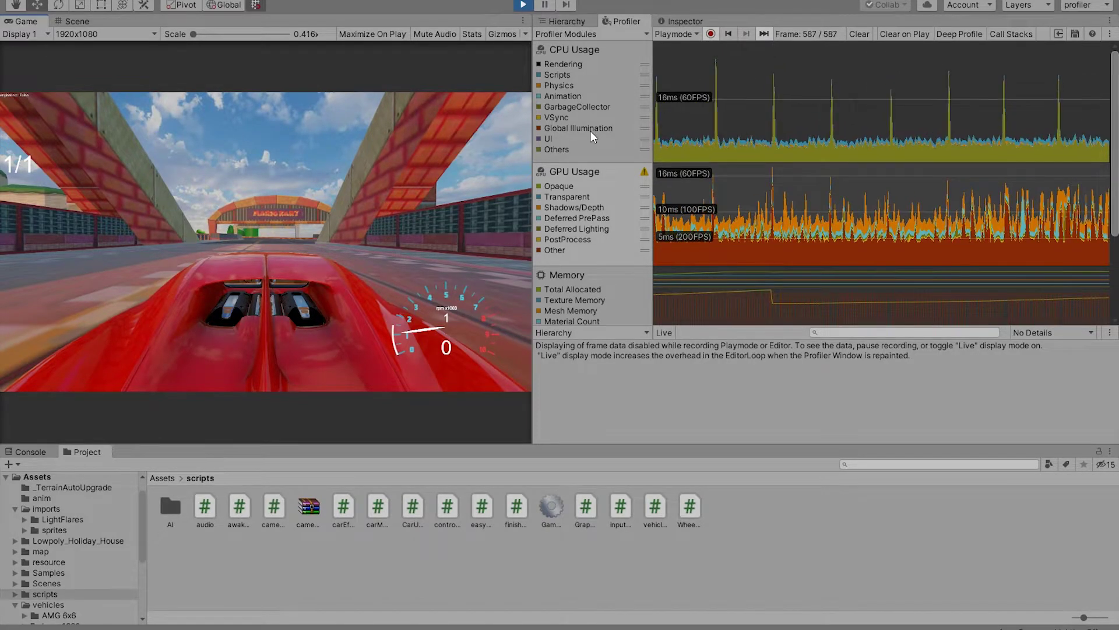
{"action": "left_click", "coordinate": [690, 139]}
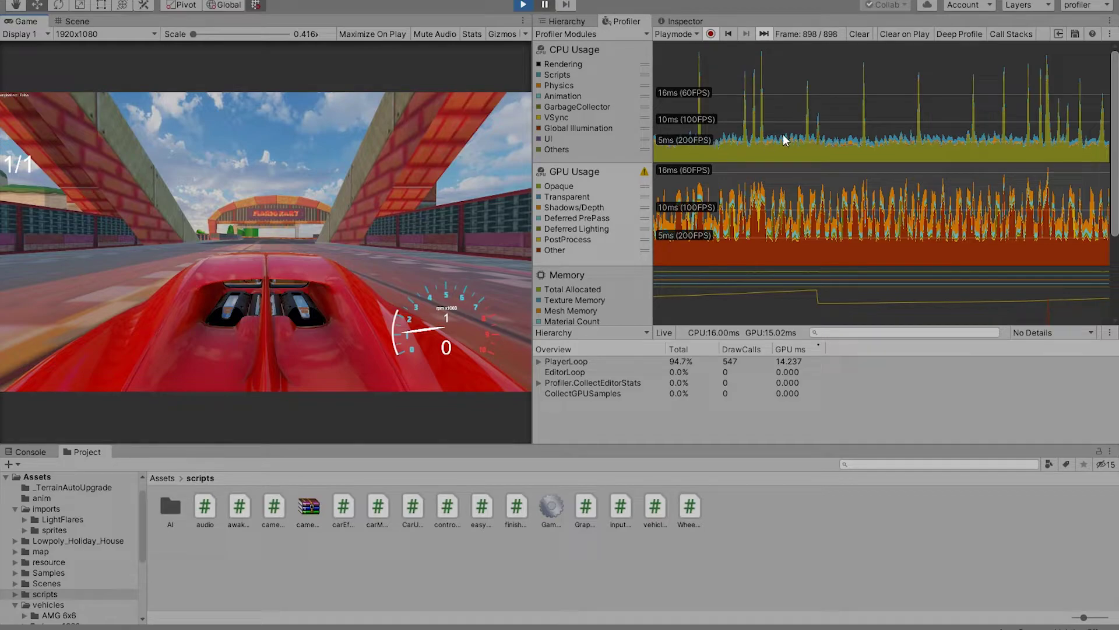
{"action": "left_click_drag", "start_coordinate": [754, 75], "coordinate": [762, 75]}
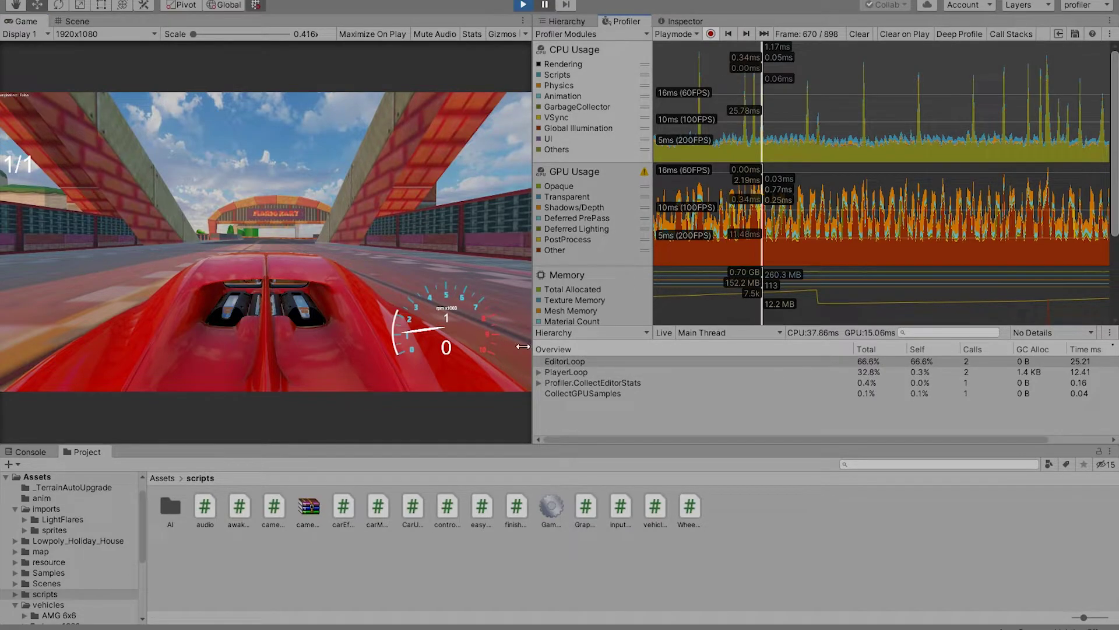
{"action": "left_click_drag", "start_coordinate": [849, 92], "coordinate": [896, 134]}
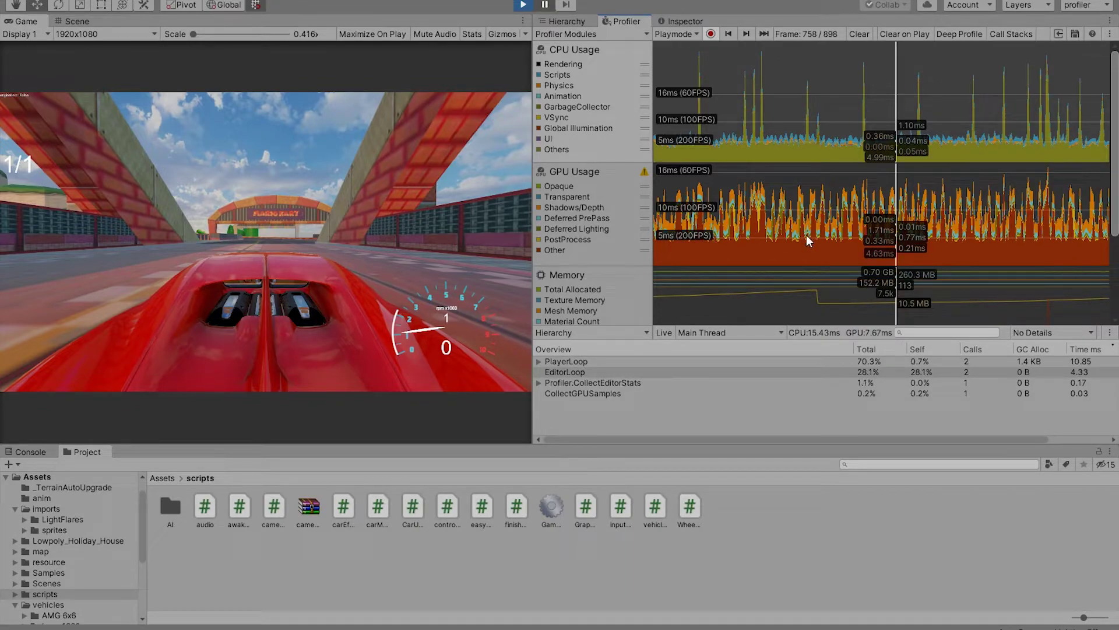
- Check the object listed below cayman (1) in the Inspector, and record more driving in the Profiler before pausing the game
{"action": "left_click", "coordinate": [572, 23]}
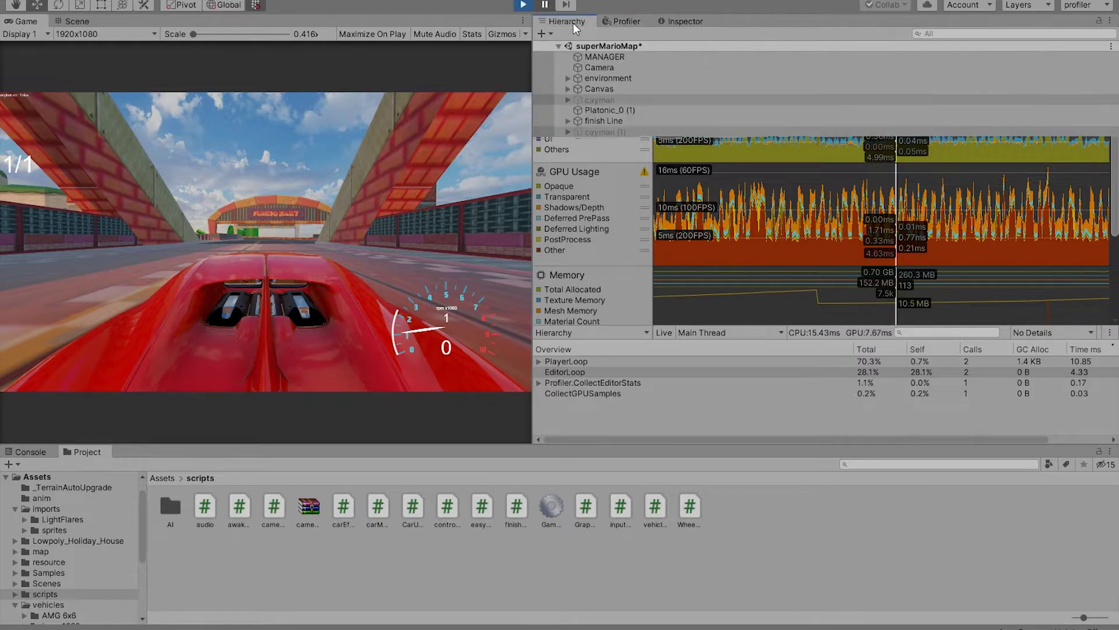
{"action": "left_click", "coordinate": [596, 139]}
{"action": "left_click", "coordinate": [681, 21]}
{"action": "left_click", "coordinate": [618, 21]}
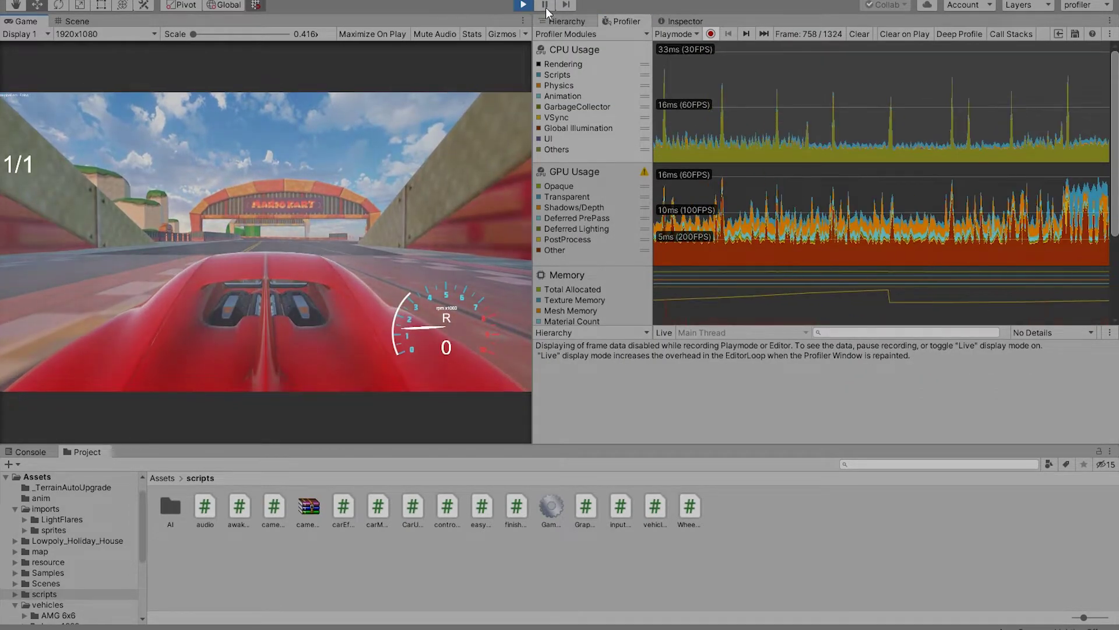
{"action": "left_click", "coordinate": [546, 6]}
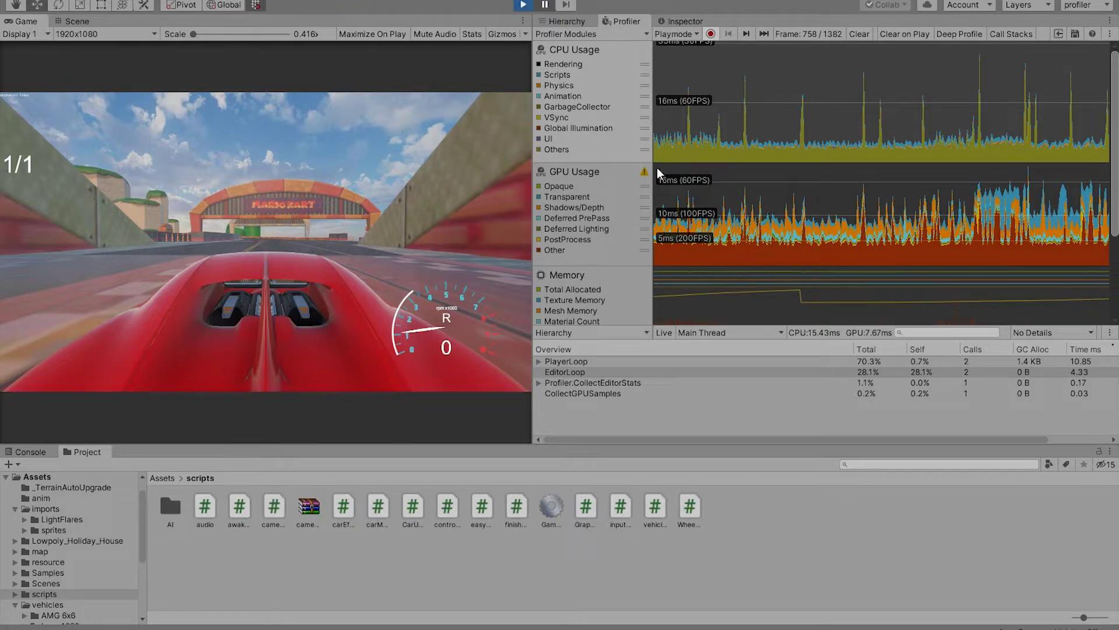
- Open the project's Quality settings and select the Low quality level
{"action": "left_click", "coordinate": [50, 0]}
{"action": "left_click", "coordinate": [75, 366]}
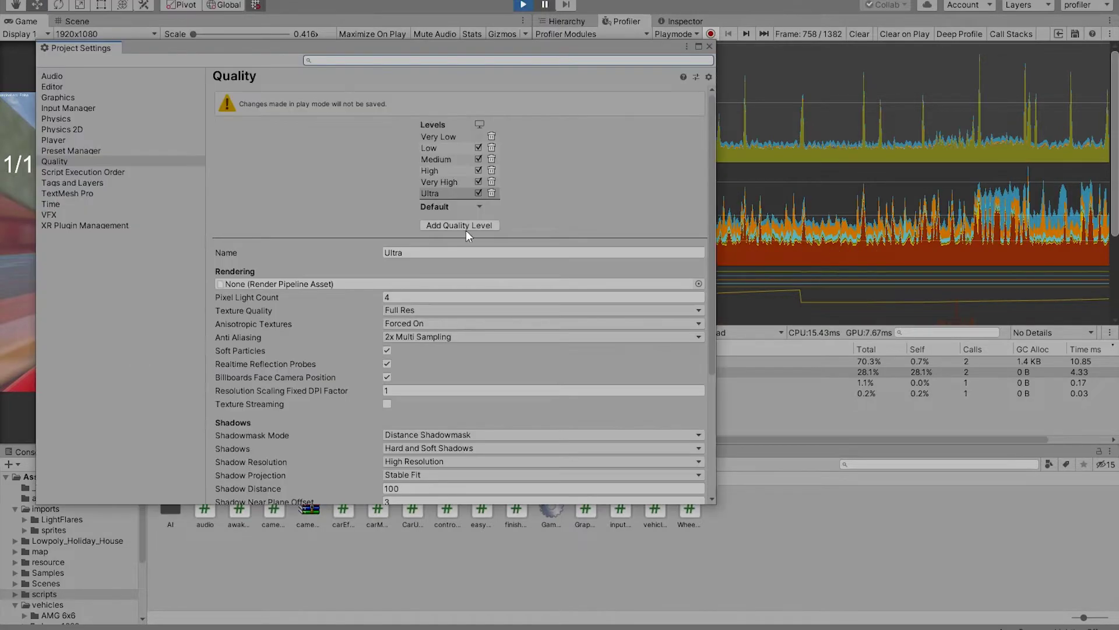
{"action": "left_click", "coordinate": [466, 148]}
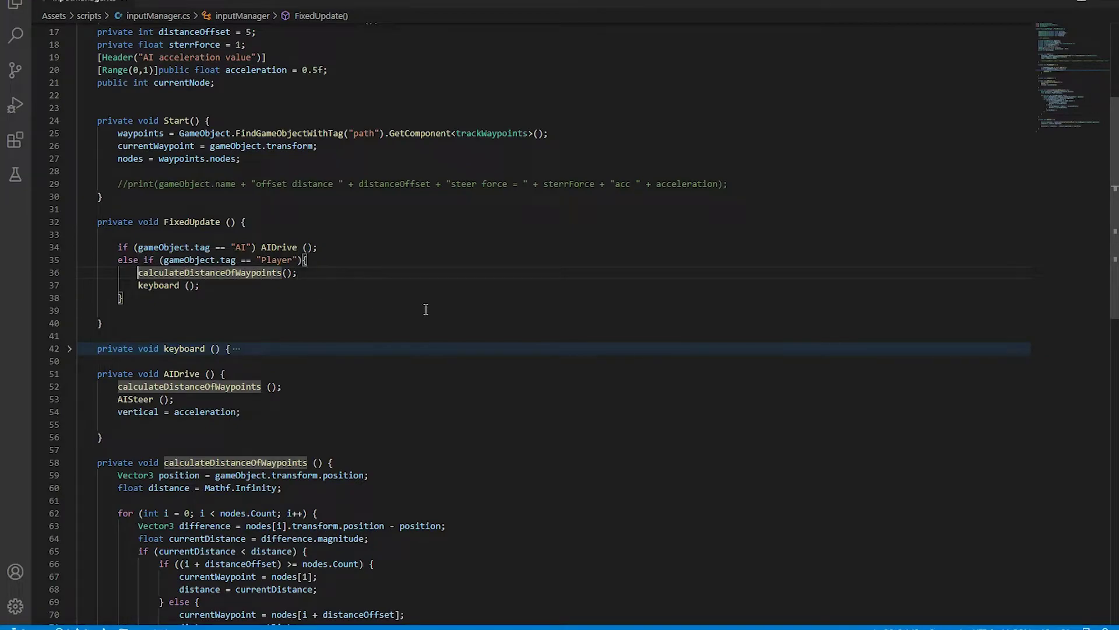
- Comment out the calculateDistanceOfWaypoints() call for the Player in FixedUpdate and save the inputManager script
{"action": "key", "text": "ctrl+slash"}
{"action": "left_click", "coordinate": [219, 285]}
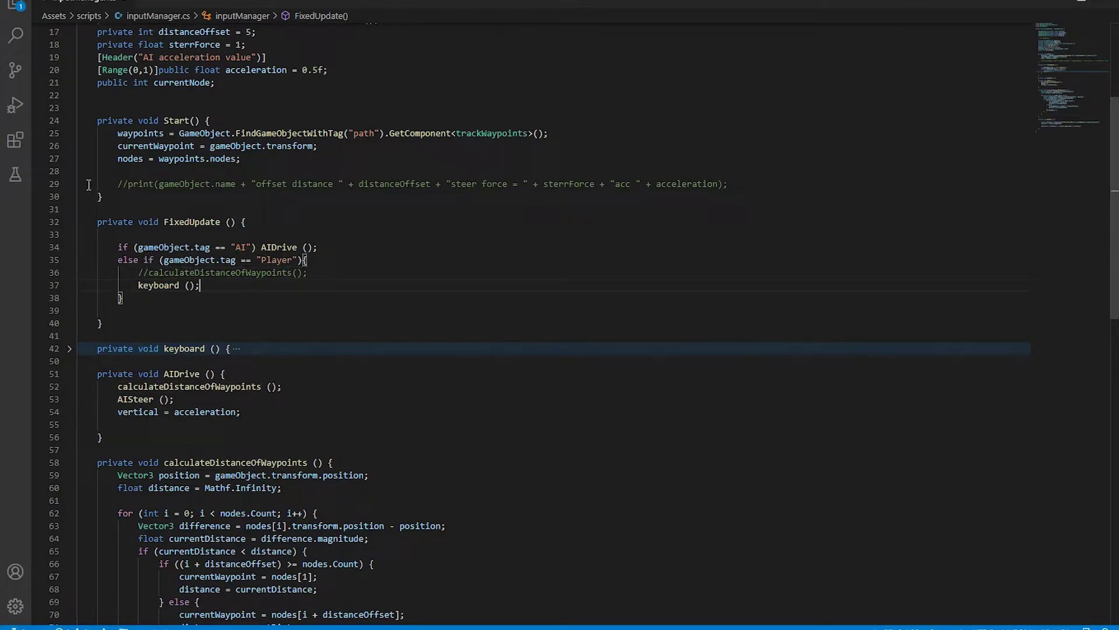
{"action": "key", "text": "ctrl+s"}
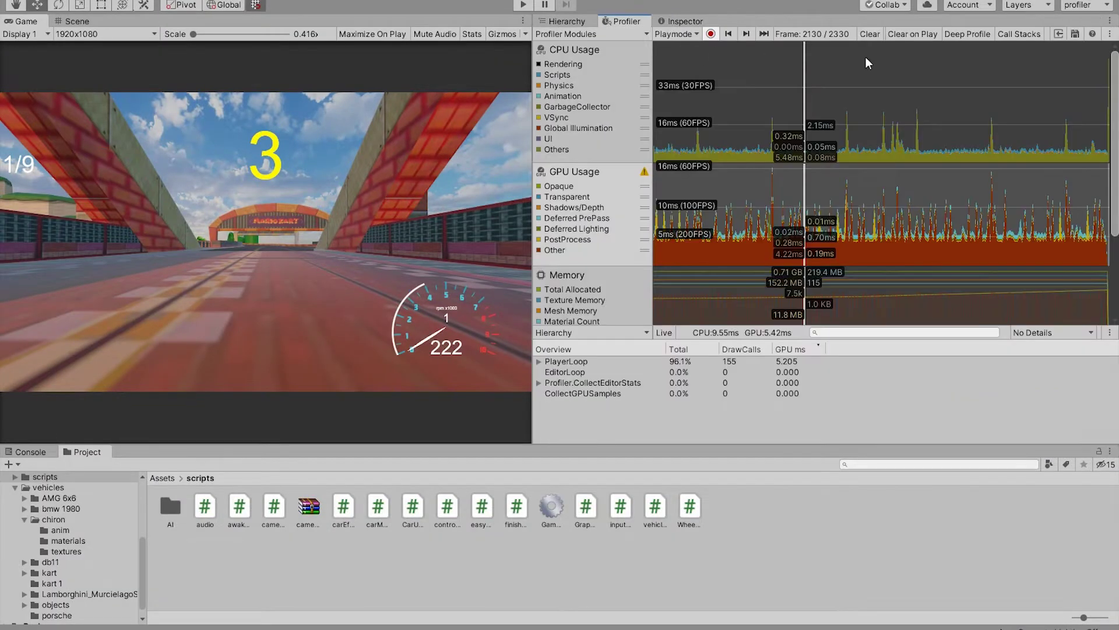
- Clear the recorded profiling frames, then play the game to profile the script change and stop it
{"action": "left_click", "coordinate": [868, 34]}
{"action": "key", "text": "ctrl+p"}
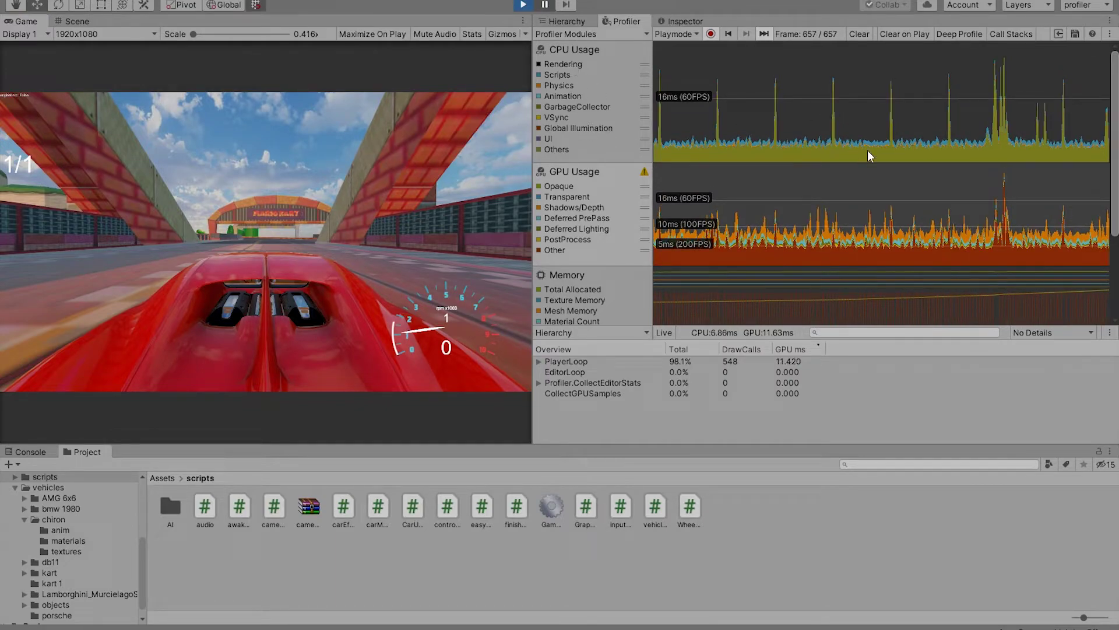
{"action": "left_click", "coordinate": [523, 5]}
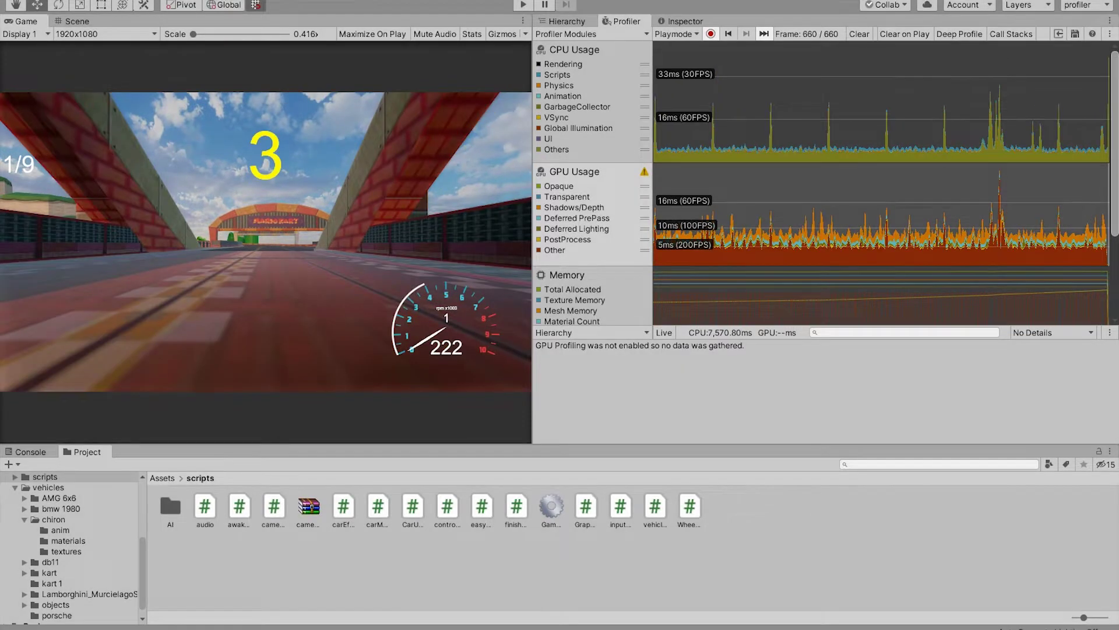
- Mark the environment object as static and bake the scene's occlusion culling data
{"action": "left_click", "coordinate": [625, 83]}
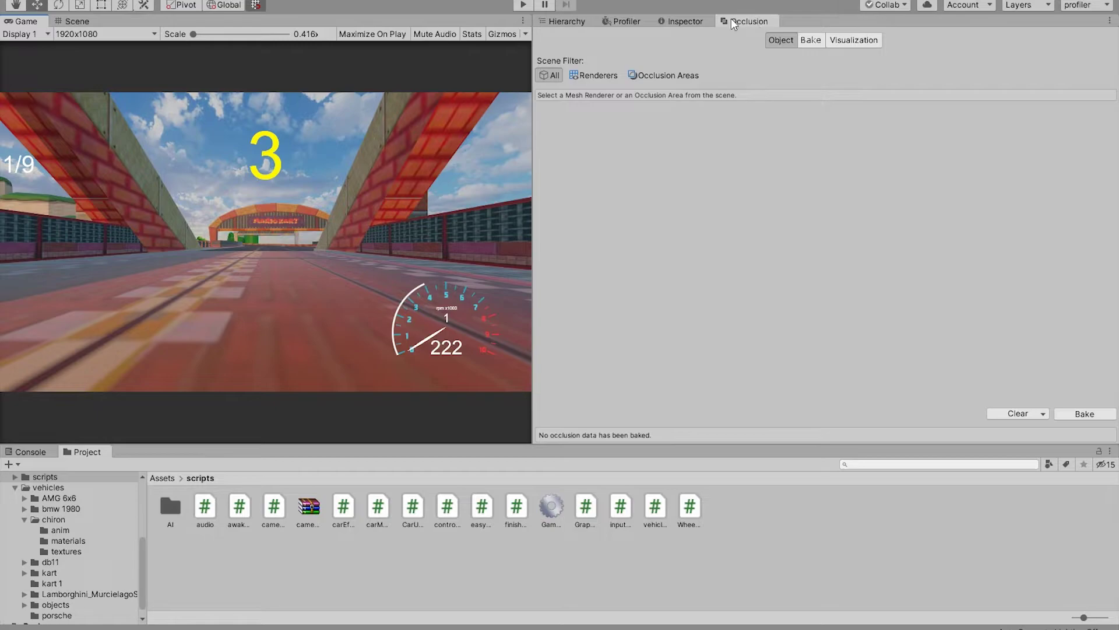
{"action": "left_click", "coordinate": [573, 21]}
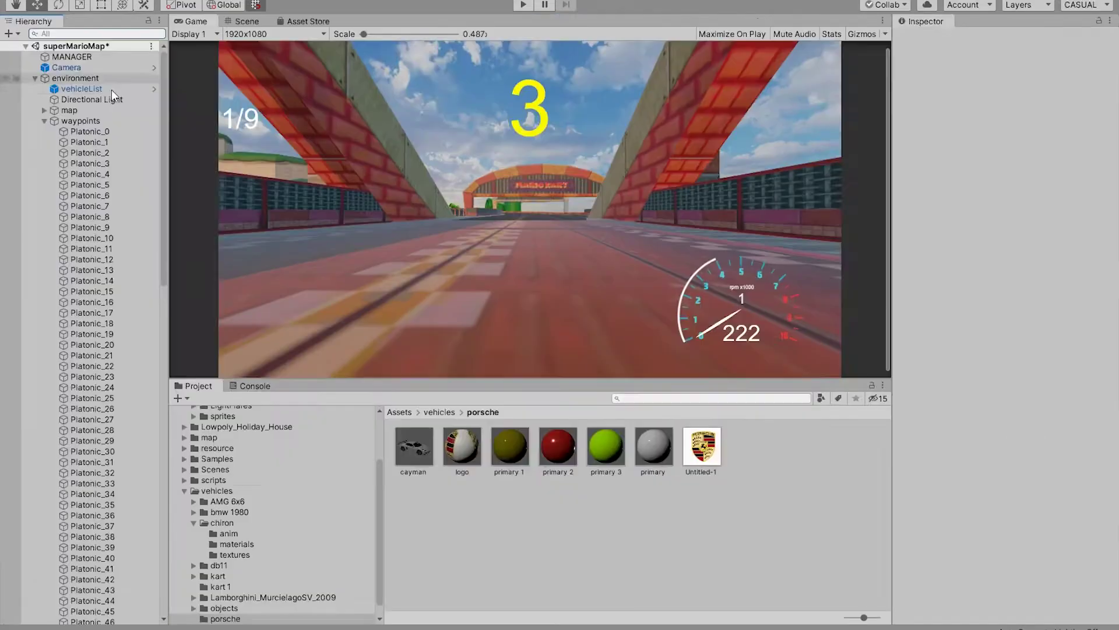
{"action": "left_click", "coordinate": [76, 78]}
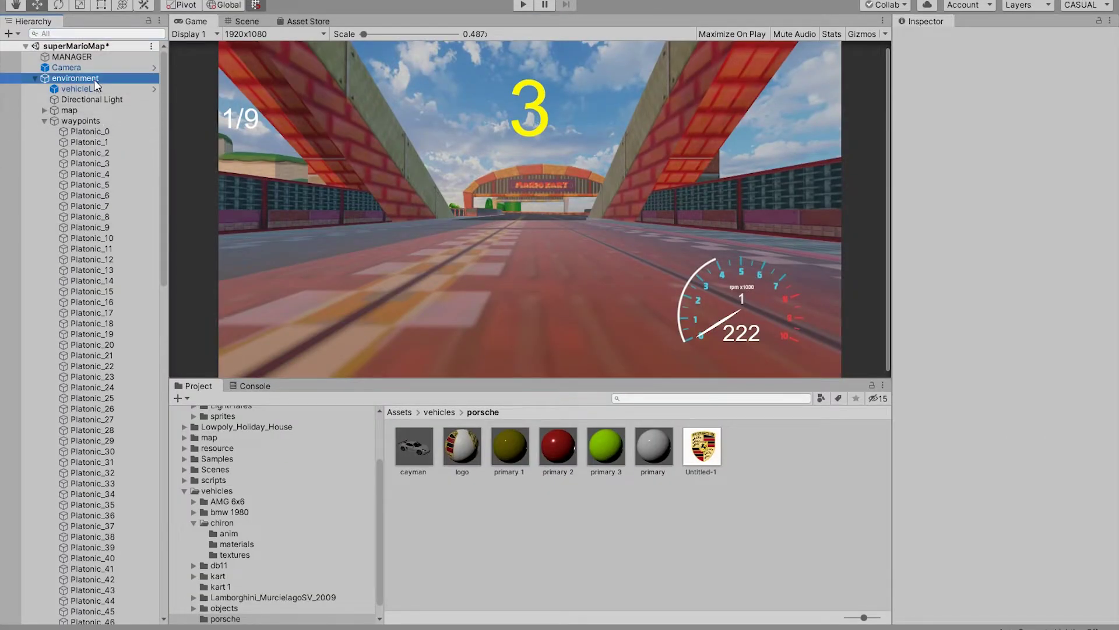
{"action": "left_click", "coordinate": [1079, 39]}
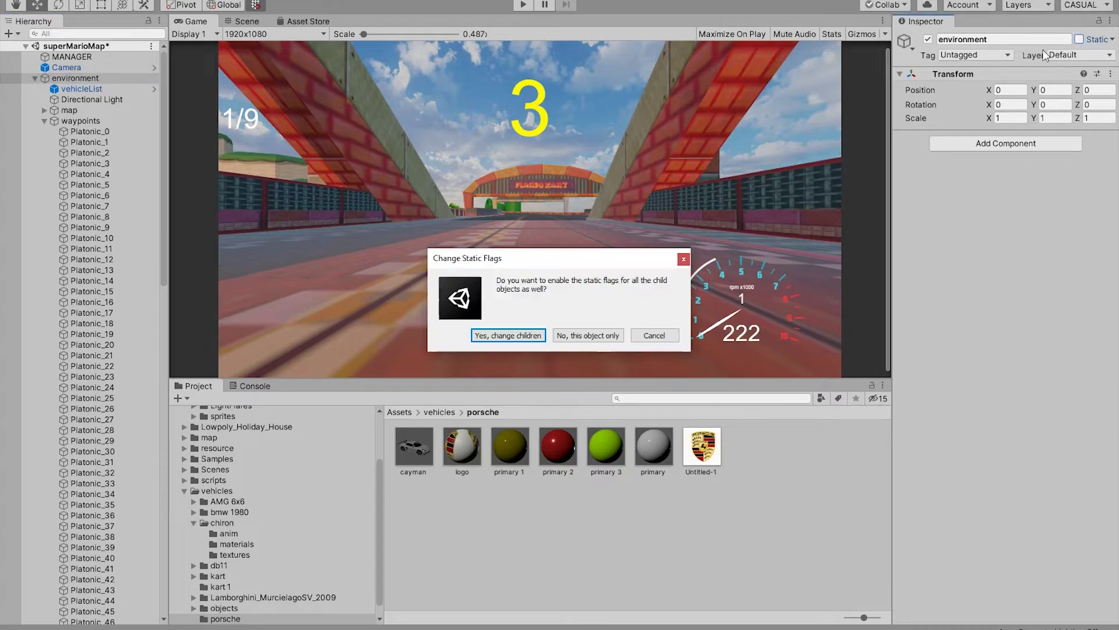
{"action": "left_click", "coordinate": [559, 340]}
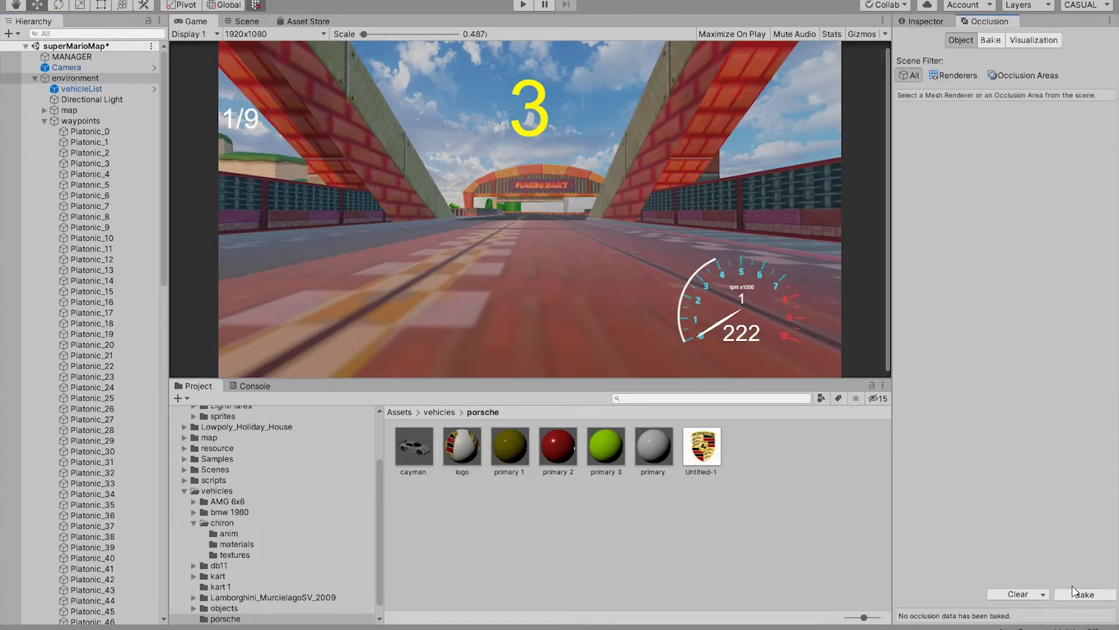
{"action": "left_click", "coordinate": [1070, 595]}
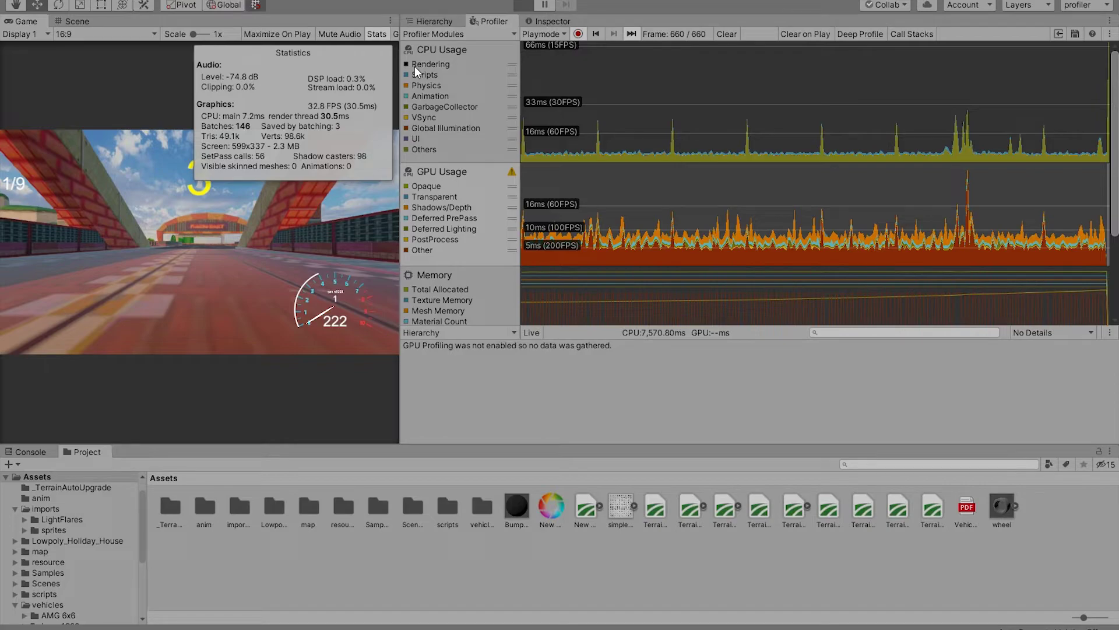
- Play the racing game with the Statistics overlay shown and pause it to inspect the recorded CPU and GPU usage
{"action": "key", "text": "ctrl+p"}
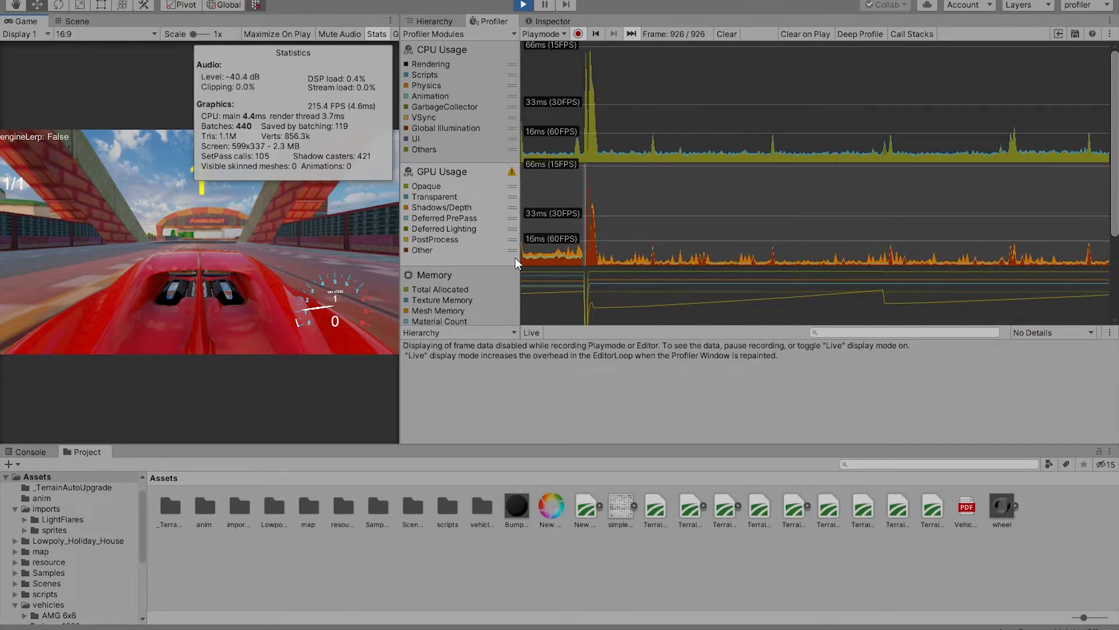
{"action": "left_click", "coordinate": [545, 5]}
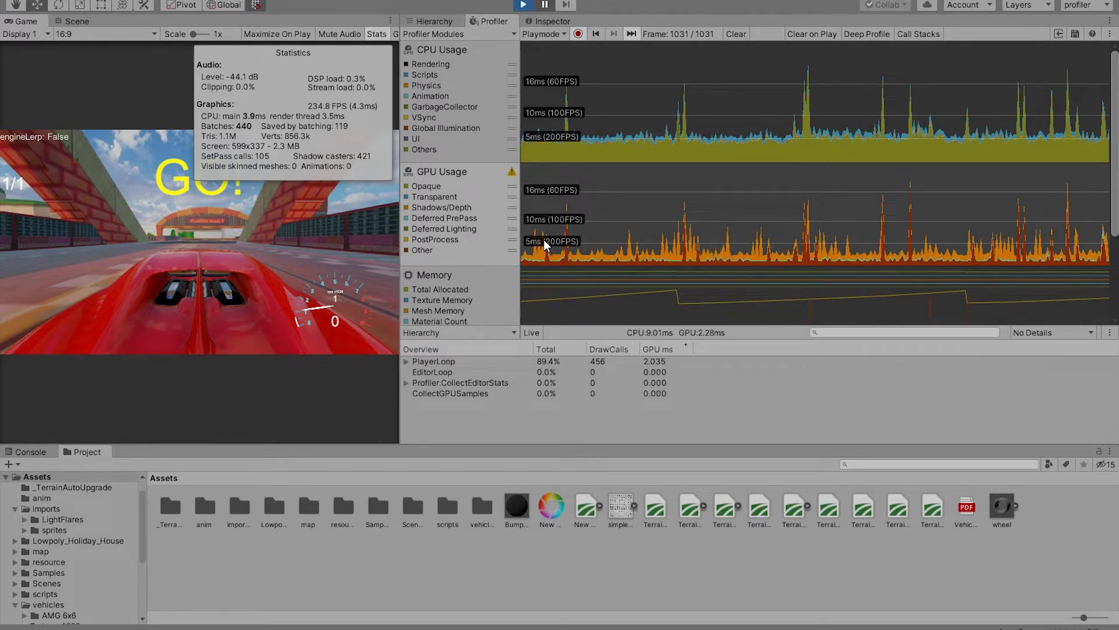
{"action": "key", "text": "ctrl+alt+p"}
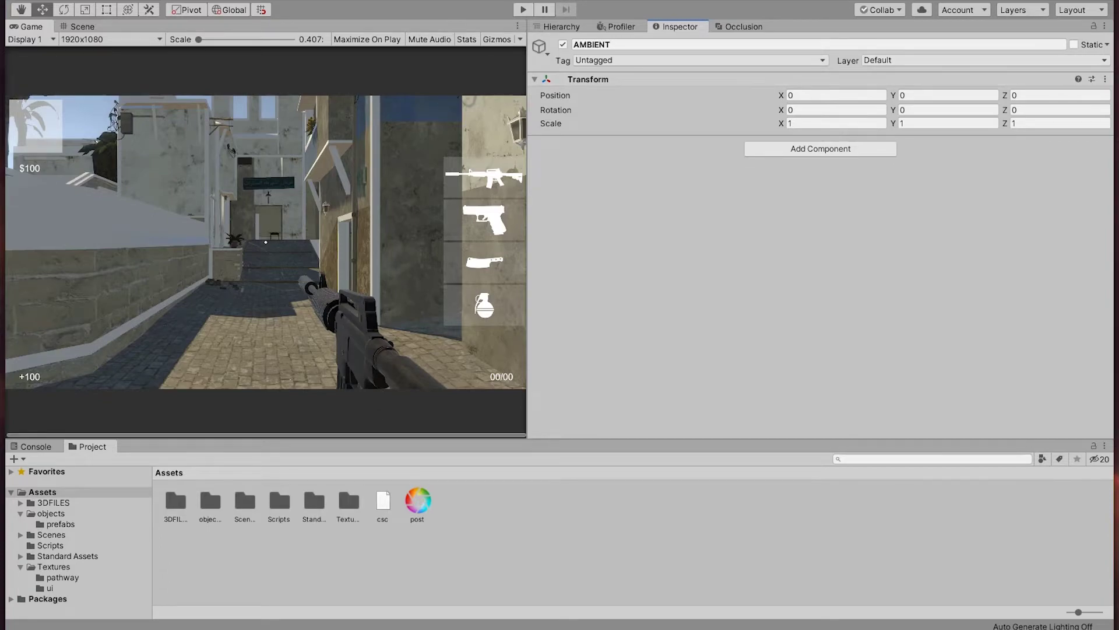
- Examine the shooter project's map from above in the Scene view, selecting individual pieces of its geometry
{"action": "left_click", "coordinate": [76, 21]}
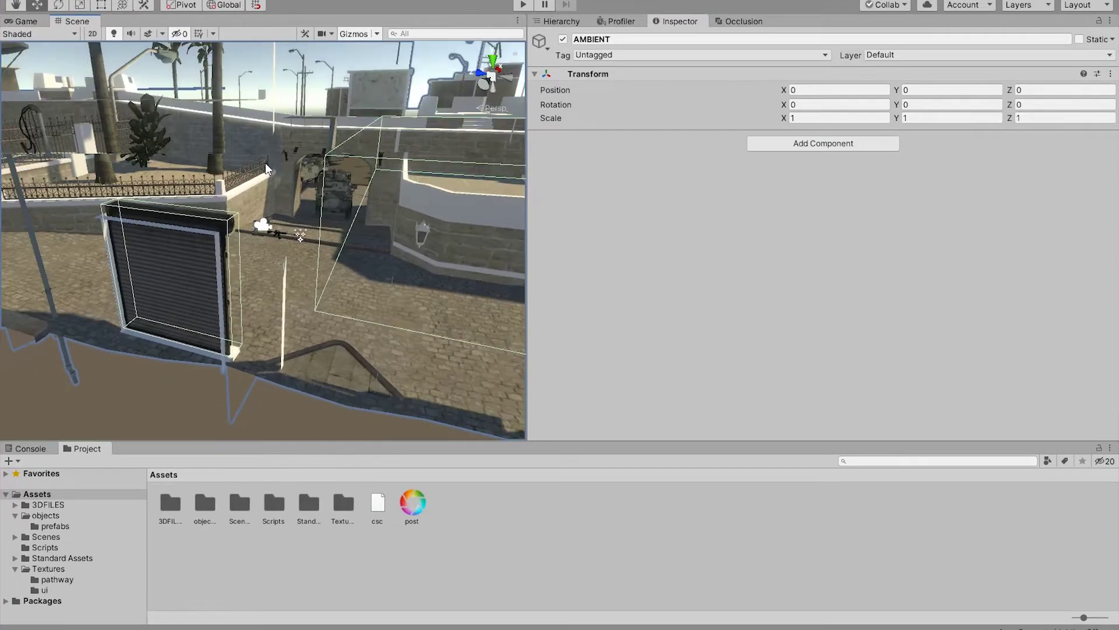
{"action": "scroll", "coordinate": [264, 163], "scroll_direction": "down", "scroll_amount": 10}
{"action": "left_click", "coordinate": [743, 21]}
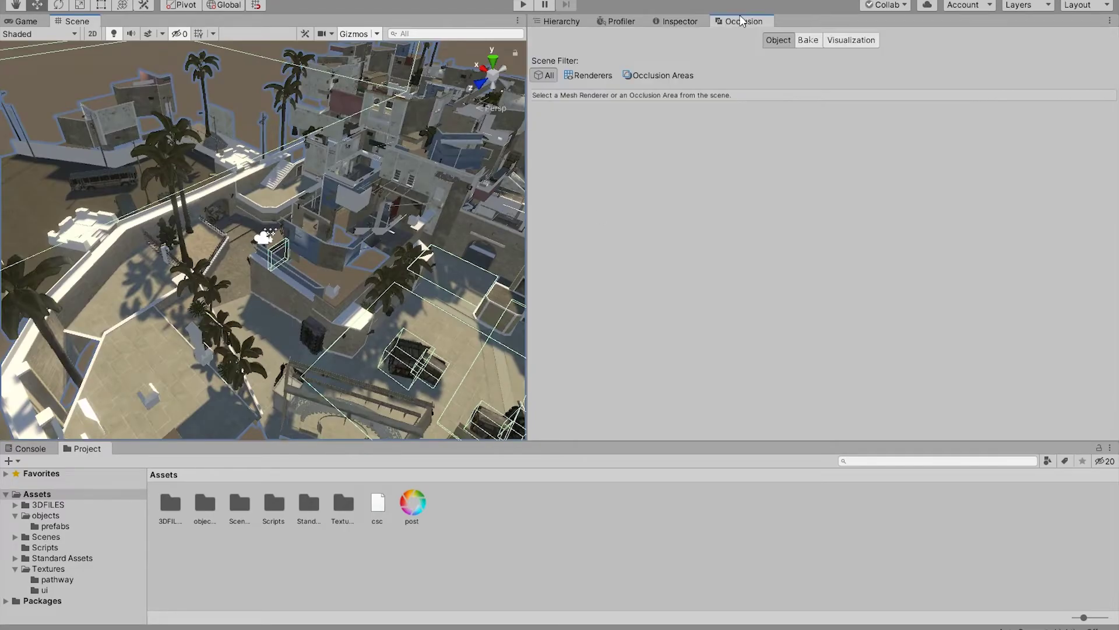
{"action": "left_click_drag", "start_coordinate": [288, 258], "coordinate": [382, 164], "text": "alt"}
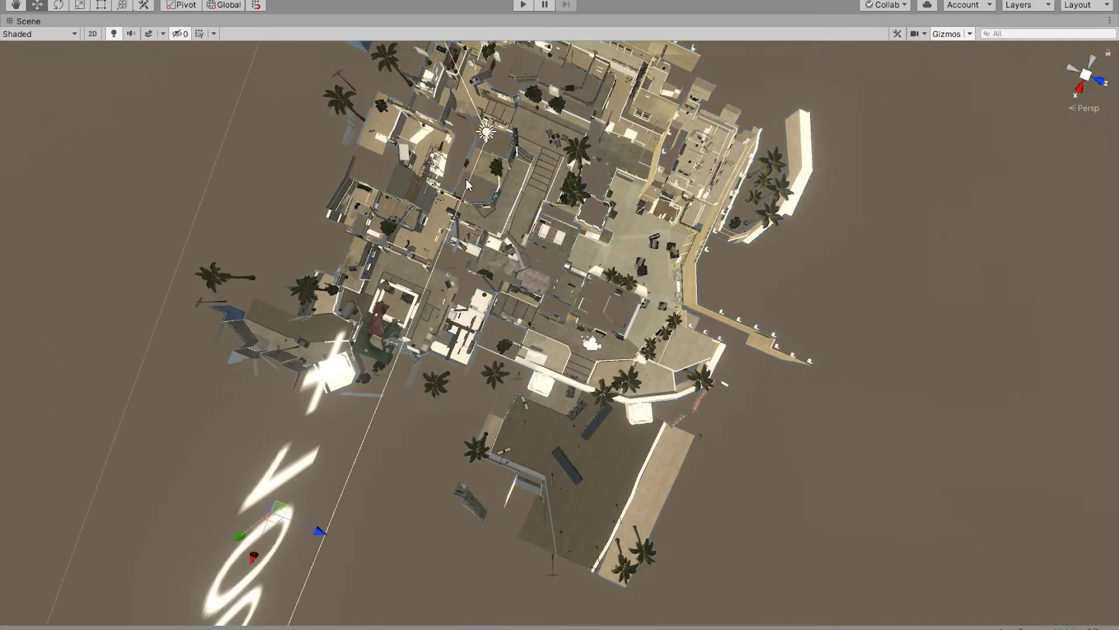
{"action": "left_click", "coordinate": [495, 168]}
{"action": "middle_click_drag", "start_coordinate": [675, 136], "coordinate": [608, 183]}
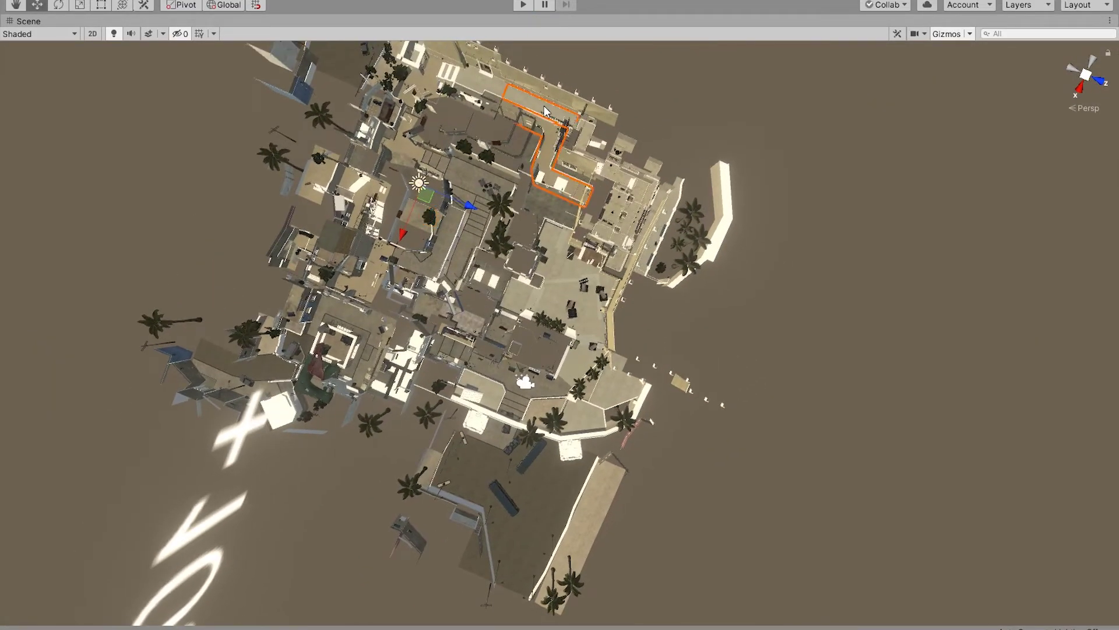
{"action": "left_click", "coordinate": [607, 183]}
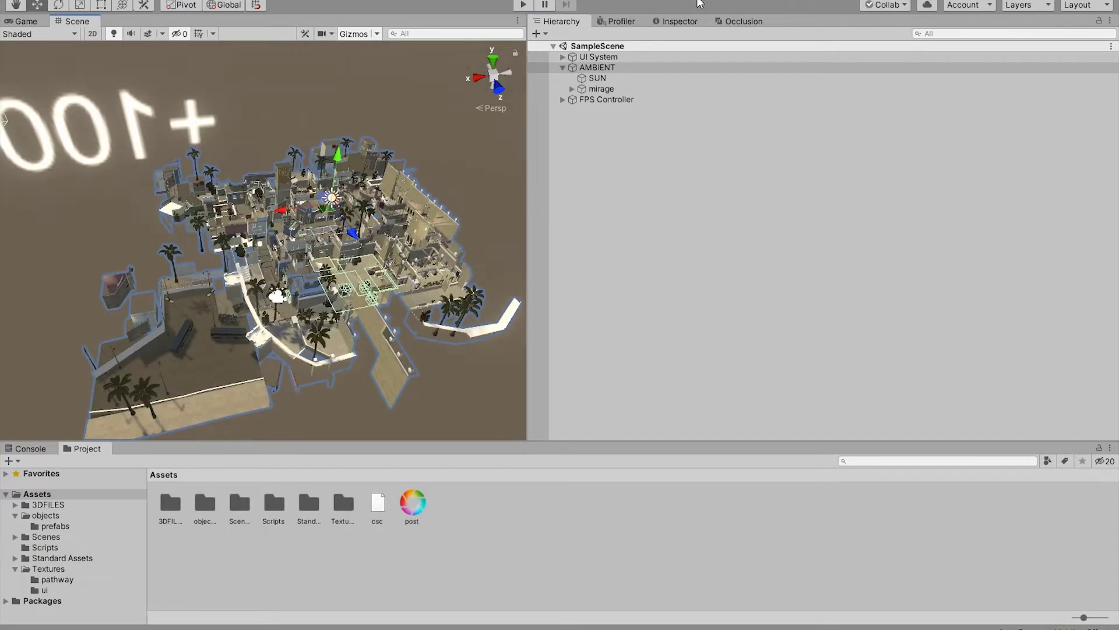
- Mark the AMBIENT object and all its children as static, and bring up the occlusion culling settings
{"action": "left_click", "coordinate": [678, 21]}
{"action": "left_click", "coordinate": [1079, 39]}
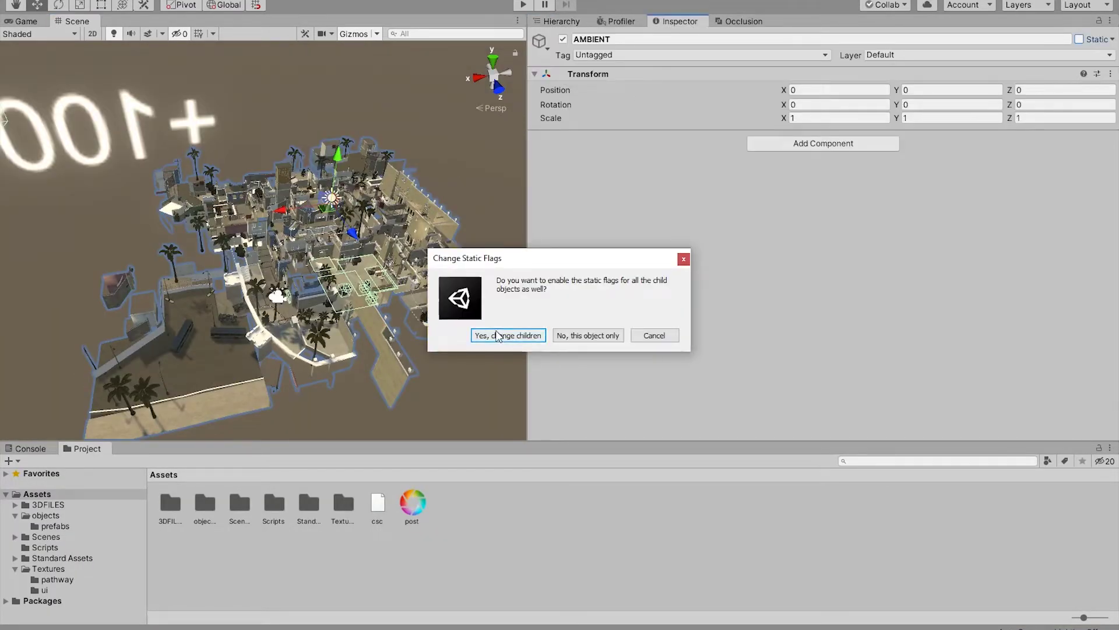
{"action": "left_click", "coordinate": [517, 334]}
{"action": "left_click", "coordinate": [723, 22]}
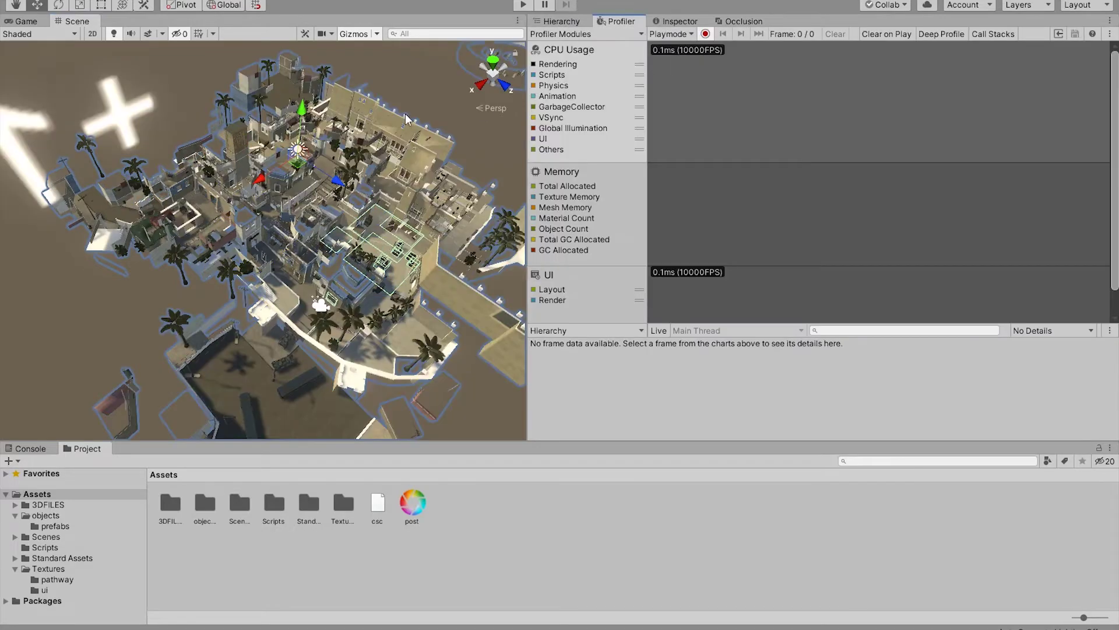
- Play the shooter with the Profiler recording, pause it, and add the GPU Usage module to the Profiler
{"action": "left_click", "coordinate": [523, 4]}
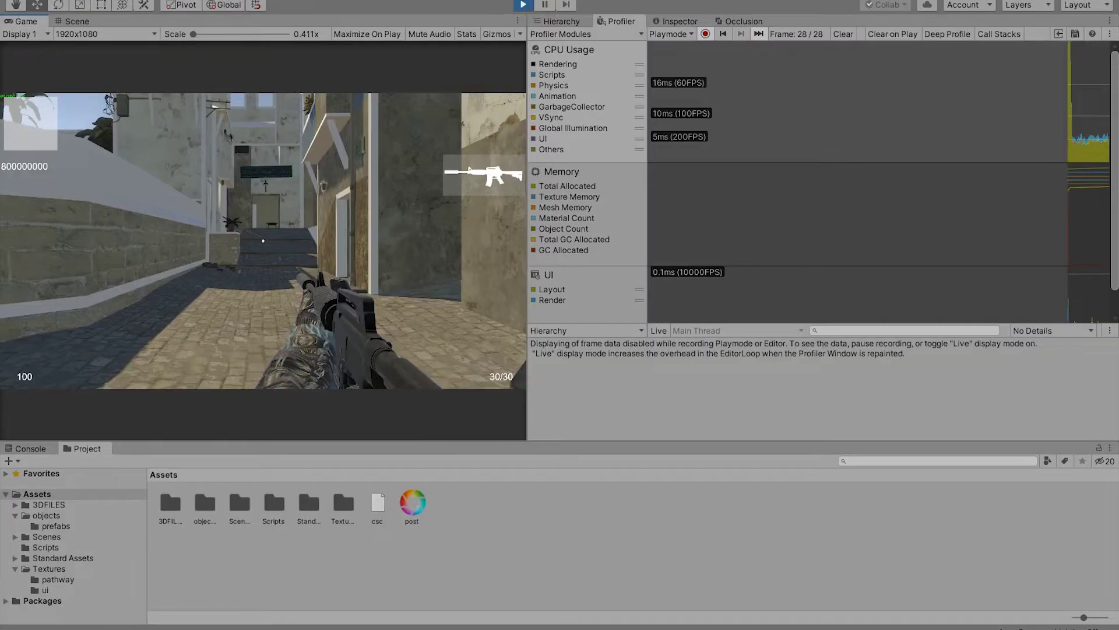
{"action": "left_click", "coordinate": [544, 5]}
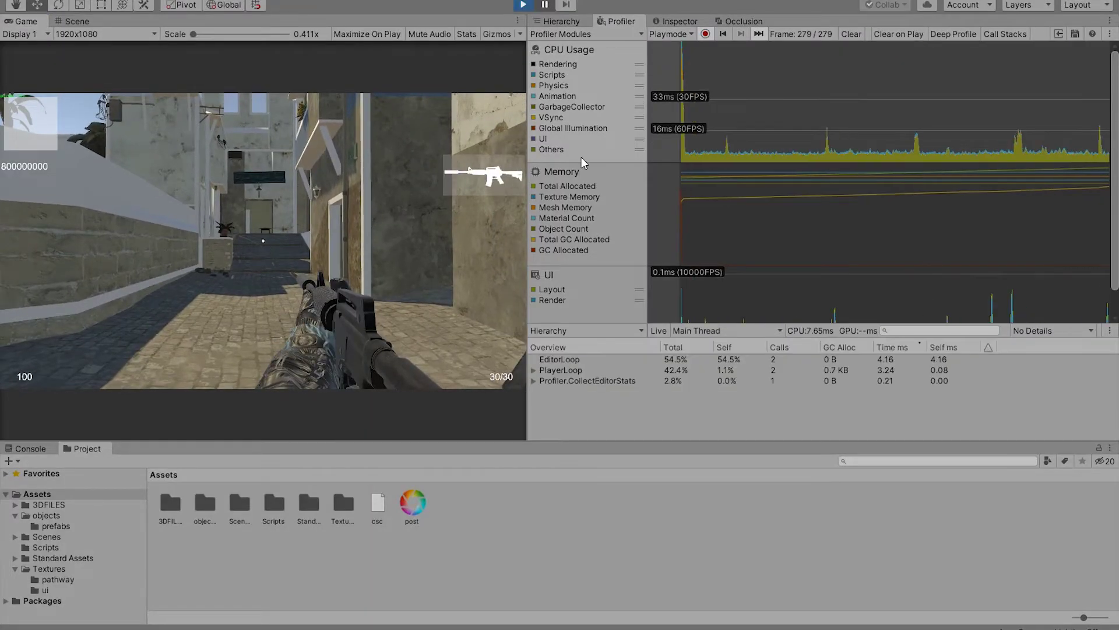
{"action": "left_click", "coordinate": [612, 34]}
{"action": "left_click", "coordinate": [596, 61]}
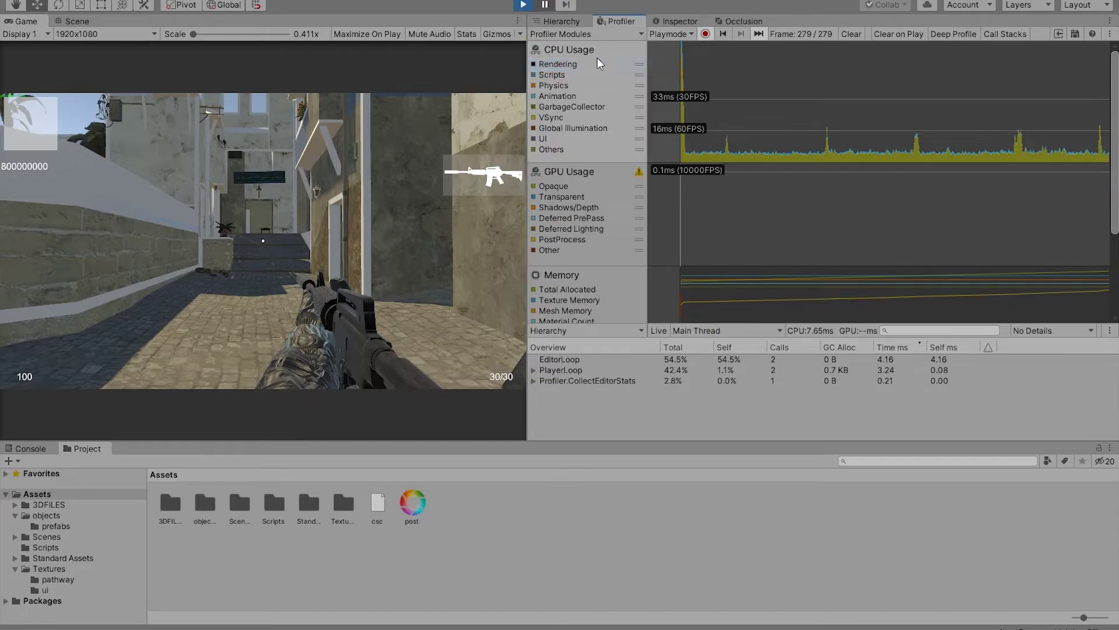
- Resume the game and fire the rifle repeatedly while the Profiler records CPU and GPU usage
{"action": "left_click", "coordinate": [543, 5]}
{"action": "left_click", "coordinate": [285, 235]}
{"action": "left_click", "coordinate": [285, 235]}
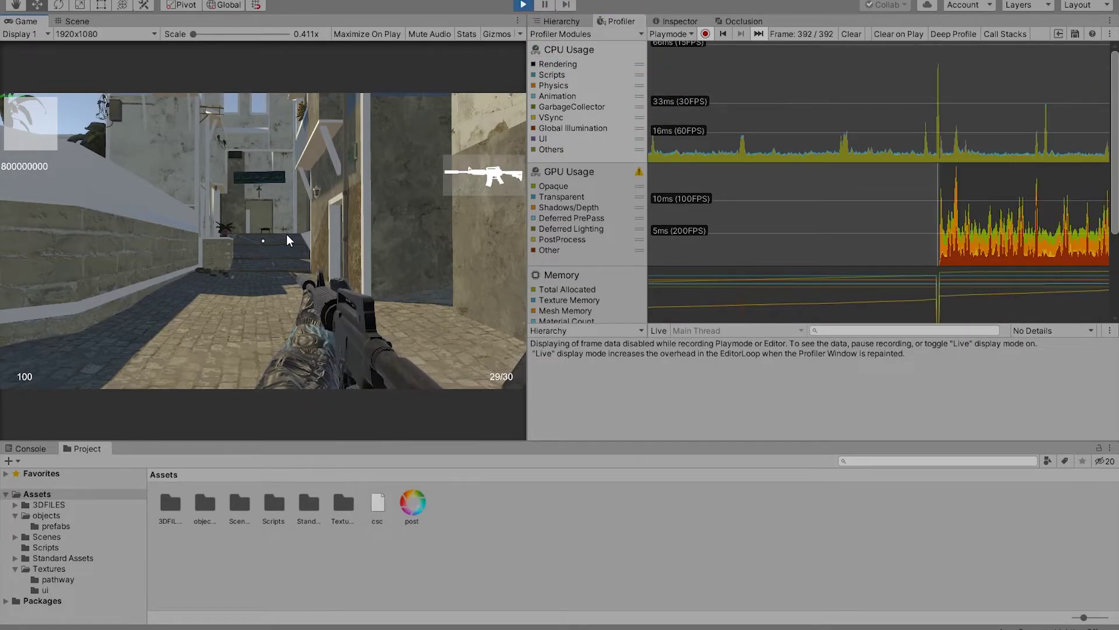
{"action": "left_click", "coordinate": [285, 234]}
{"action": "left_click", "coordinate": [292, 235]}
{"action": "left_click", "coordinate": [307, 236]}
{"action": "left_click", "coordinate": [308, 236]}
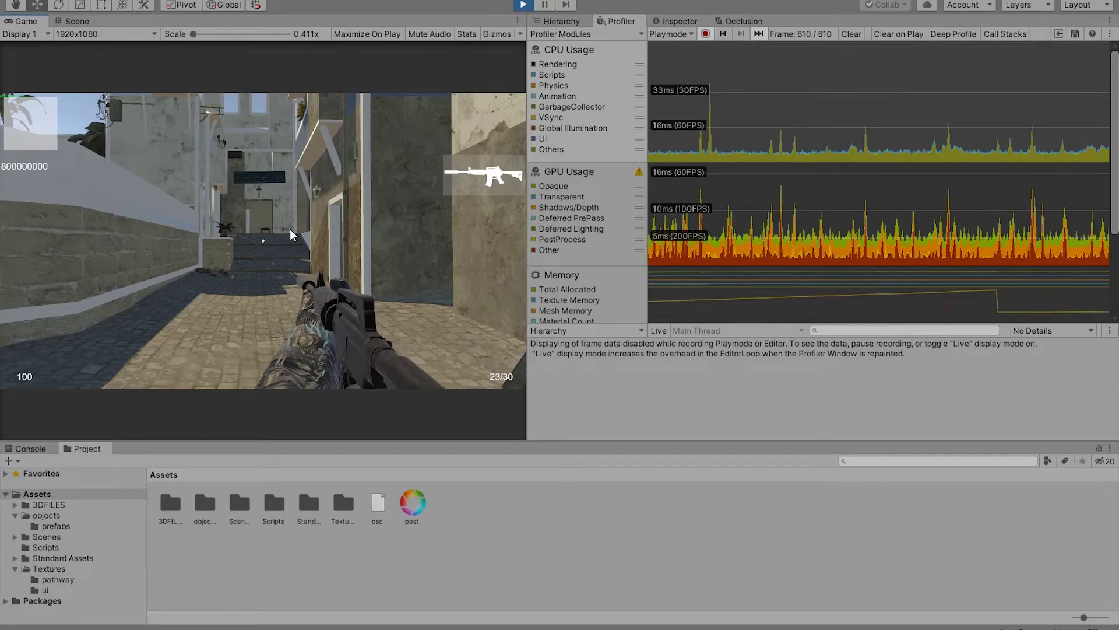
{"action": "left_click", "coordinate": [308, 235]}
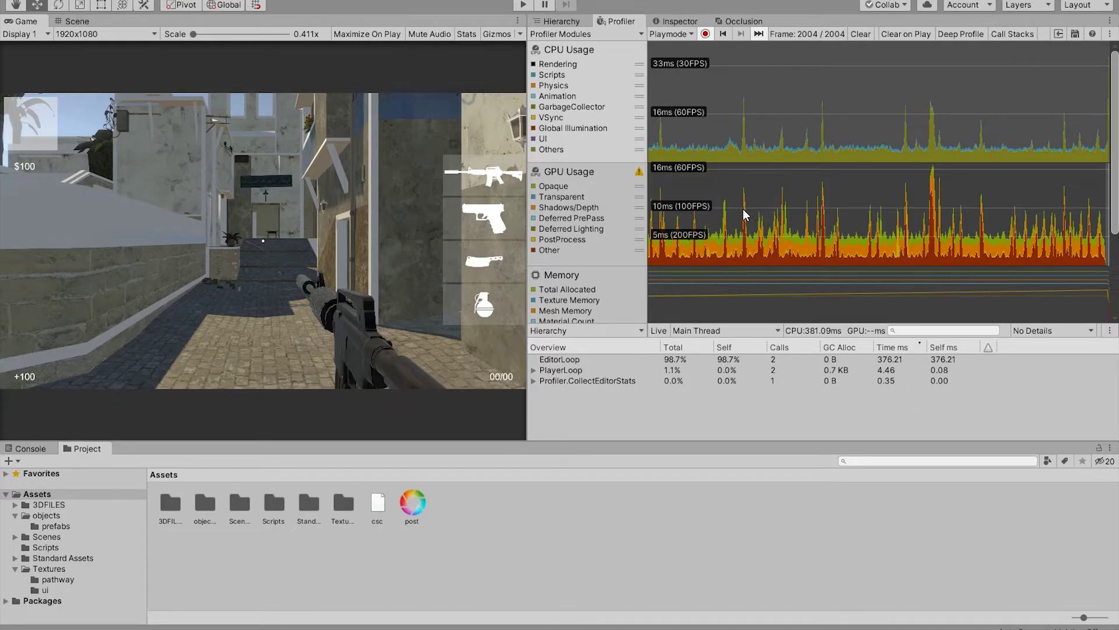
- Clear the scene's baked occlusion data and return to the Object options of the occlusion settings
{"action": "left_click", "coordinate": [741, 21]}
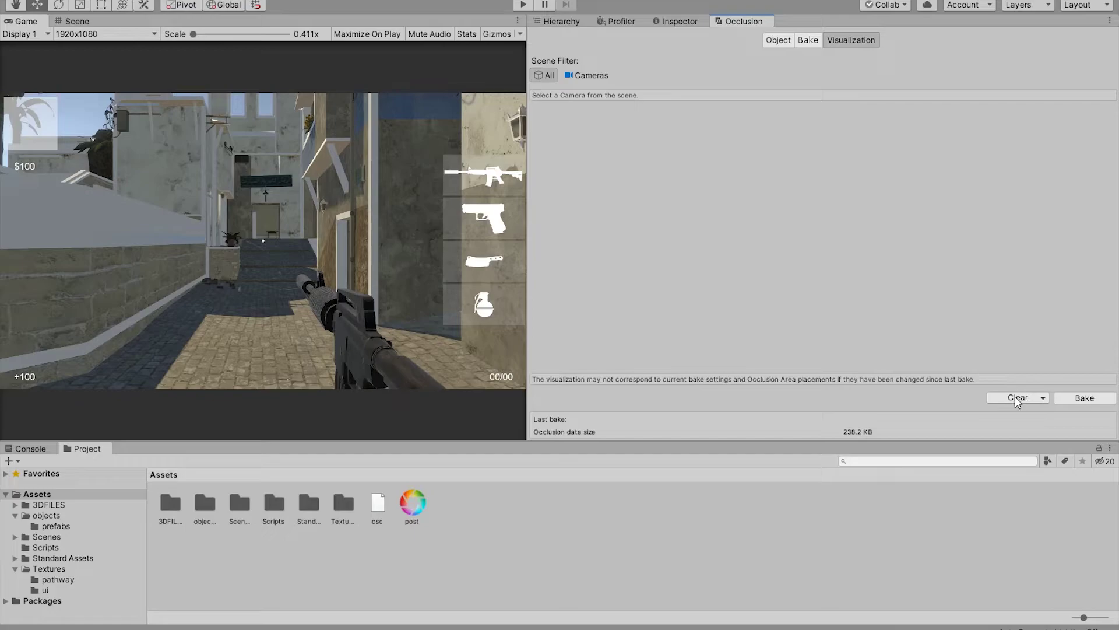
{"action": "left_click", "coordinate": [1017, 398]}
{"action": "left_click", "coordinate": [778, 39]}
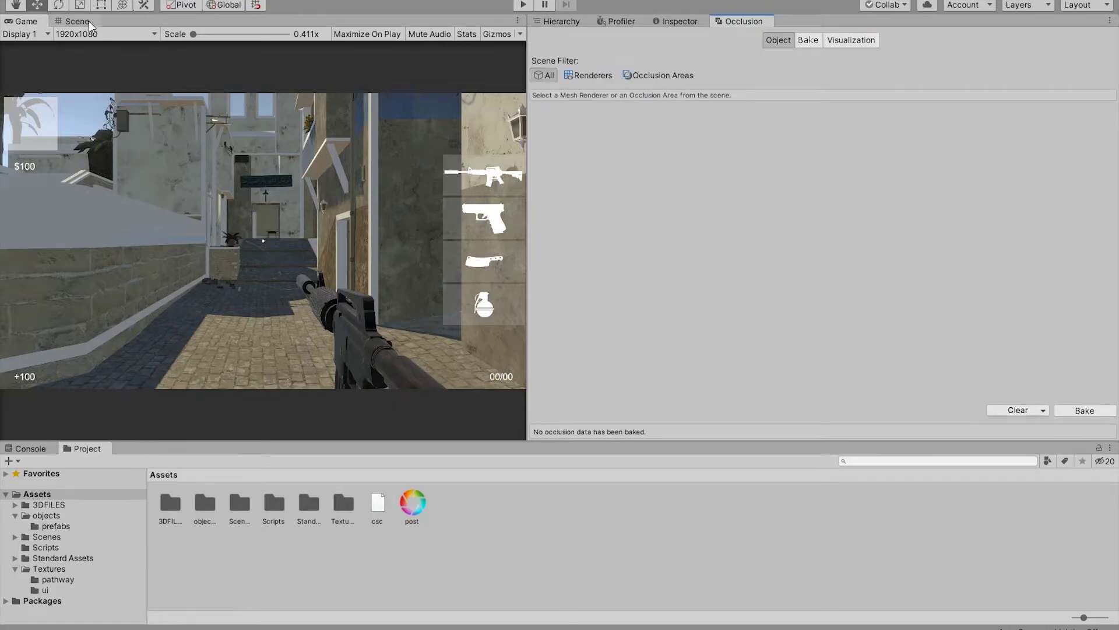
- Play the game without occlusion data beside the Scene view, and scrub the GPU Usage chart to frame 2100
{"action": "left_click", "coordinate": [76, 21]}
{"action": "left_click", "coordinate": [616, 21]}
{"action": "left_click", "coordinate": [523, 4]}
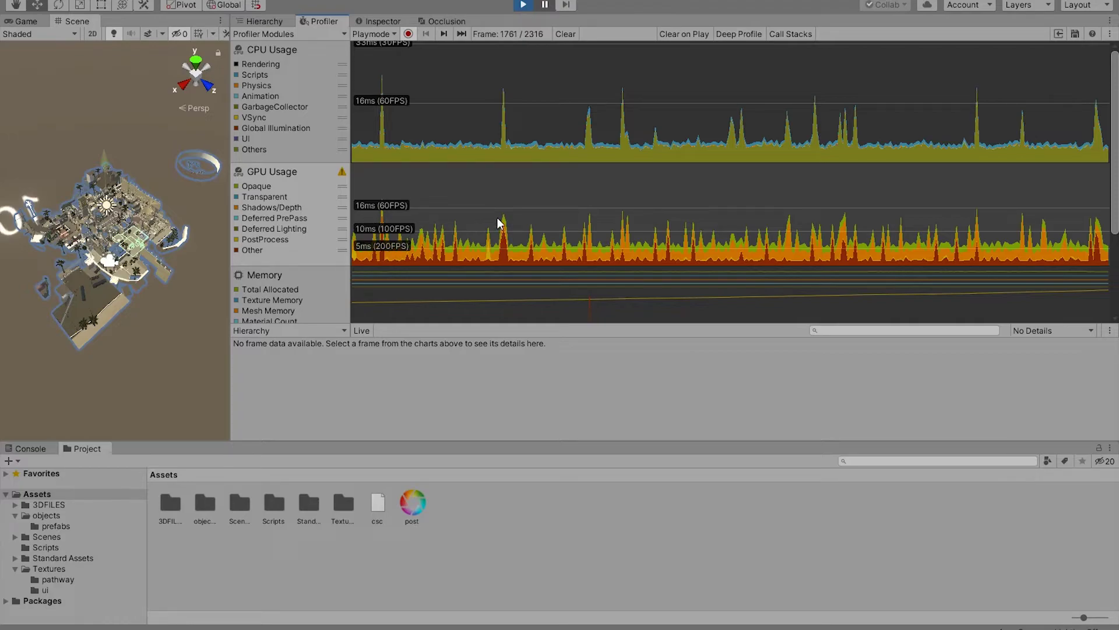
{"action": "left_click_drag", "start_coordinate": [502, 225], "coordinate": [562, 228]}
- Inspect the unculled map up close in the Scene view with the occlusion settings open, and widen the Scene view beside the Profiler
{"action": "left_click", "coordinate": [443, 21]}
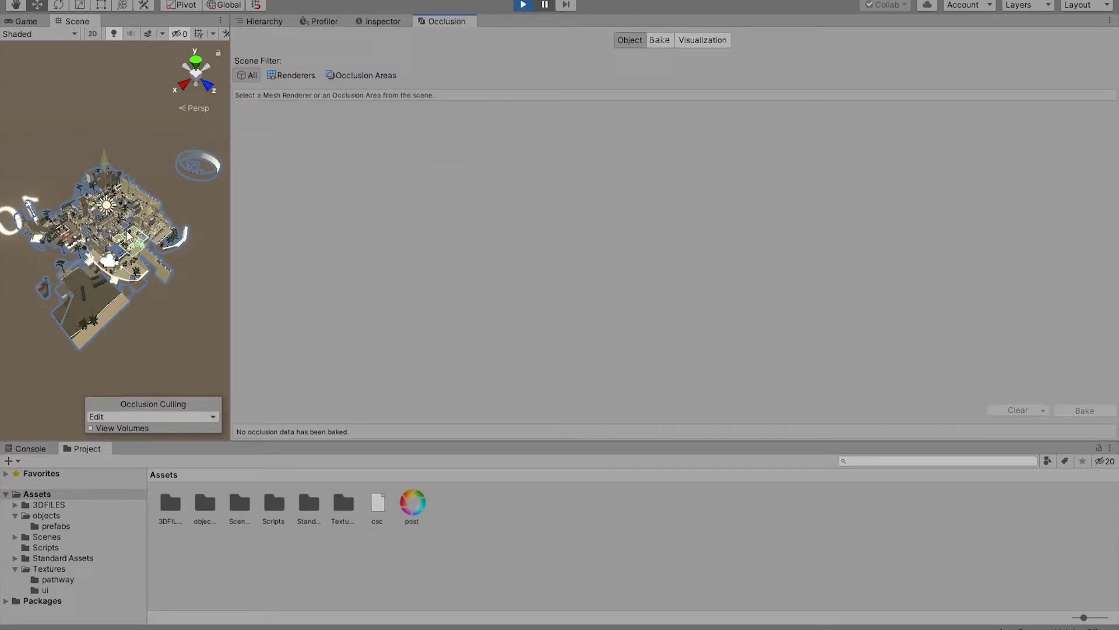
{"action": "scroll", "coordinate": [129, 234], "scroll_direction": "up", "scroll_amount": 3}
{"action": "scroll", "coordinate": [169, 224], "scroll_direction": "up", "scroll_amount": 3}
{"action": "mouse_move", "coordinate": [168, 222]}
{"action": "left_mouse_down", "text": "alt"}
{"action": "mouse_move", "coordinate": [88, 198]}
{"action": "mouse_move", "coordinate": [175, 204]}
{"action": "left_mouse_up", "text": "alt"}
{"action": "key", "text": "ctrl+7"}
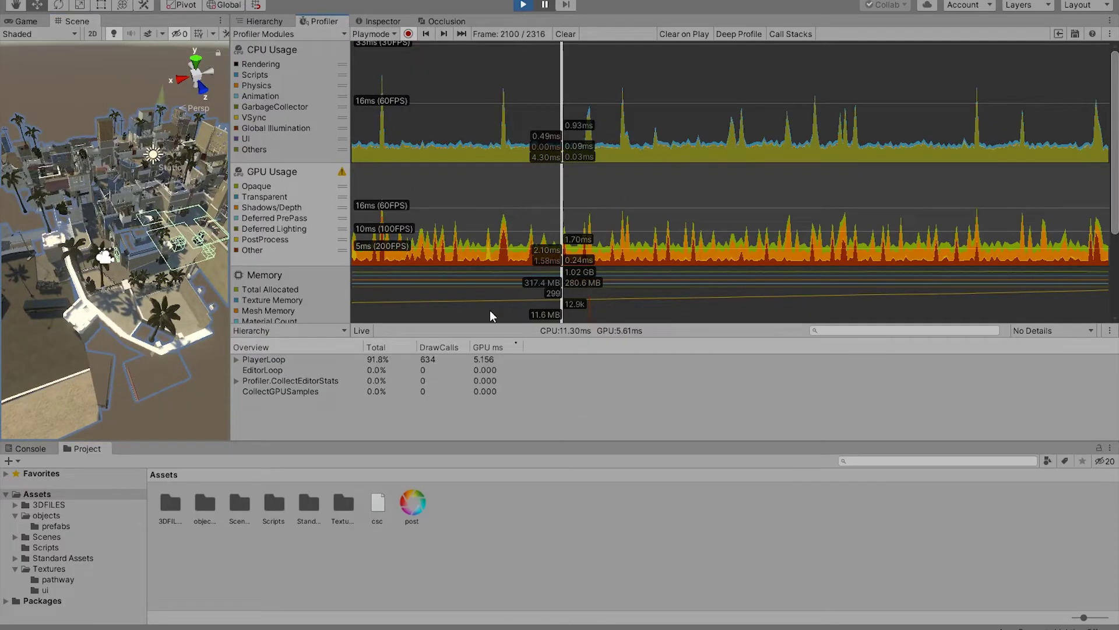
{"action": "left_click_drag", "start_coordinate": [231, 252], "coordinate": [531, 252]}
- Stop the game and review the Controller.cs script from its first line
{"action": "key", "text": "ctrl+p"}
{"action": "key", "text": "ctrl+4"}
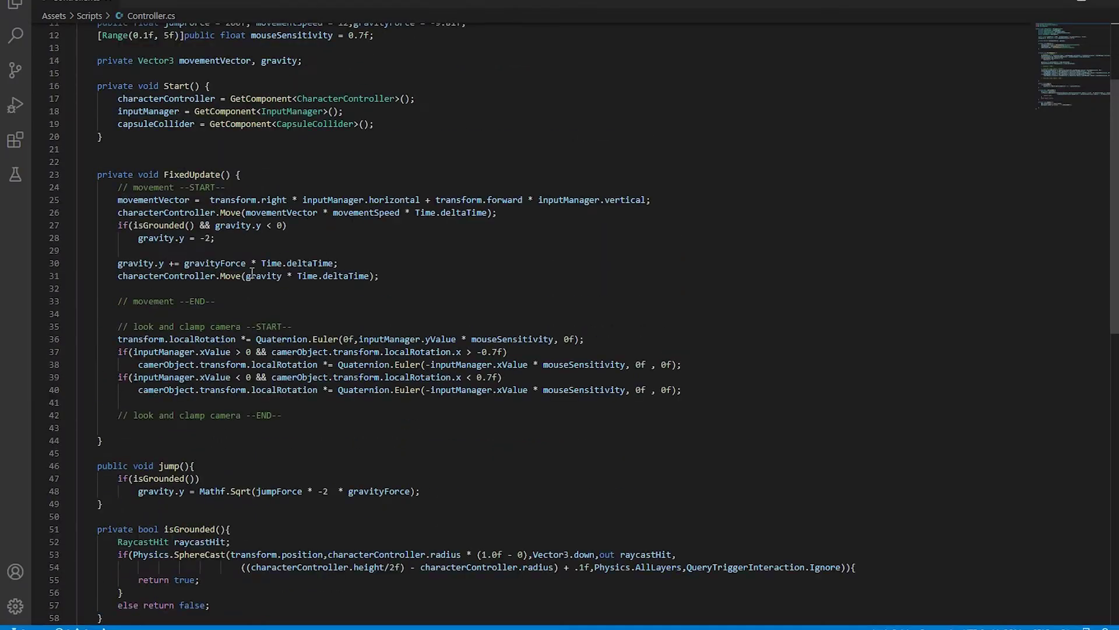
{"action": "scroll", "coordinate": [66, 234], "scroll_direction": "up", "scroll_amount": 4}
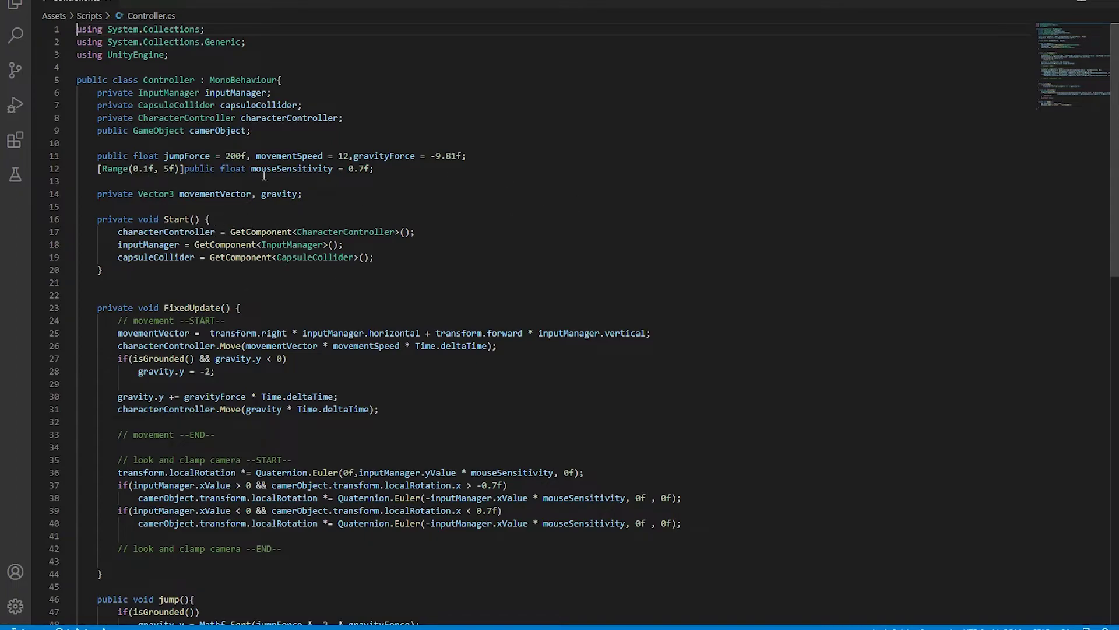
- Review the movement and camera code in Controller.cs along with the public float fields such as jumpForce and mouseSensitivity
{"action": "scroll", "coordinate": [293, 222], "scroll_direction": "down", "scroll_amount": 3}
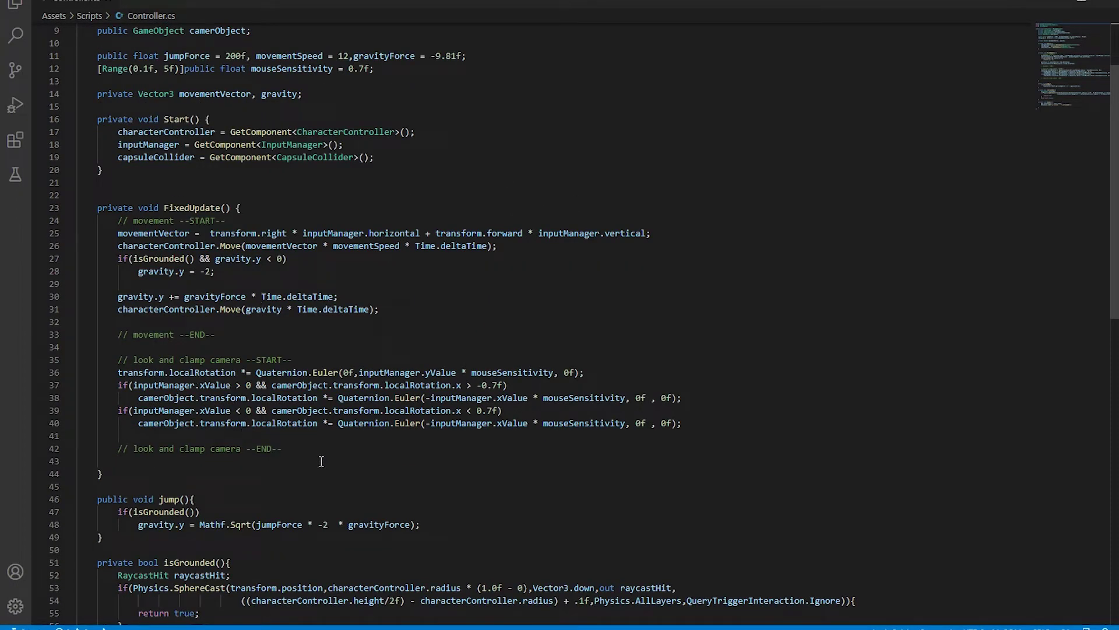
{"action": "left_click_drag", "start_coordinate": [320, 457], "coordinate": [47, 293]}
{"action": "left_click", "coordinate": [84, 233]}
{"action": "scroll", "coordinate": [84, 234], "scroll_direction": "down", "scroll_amount": 5}
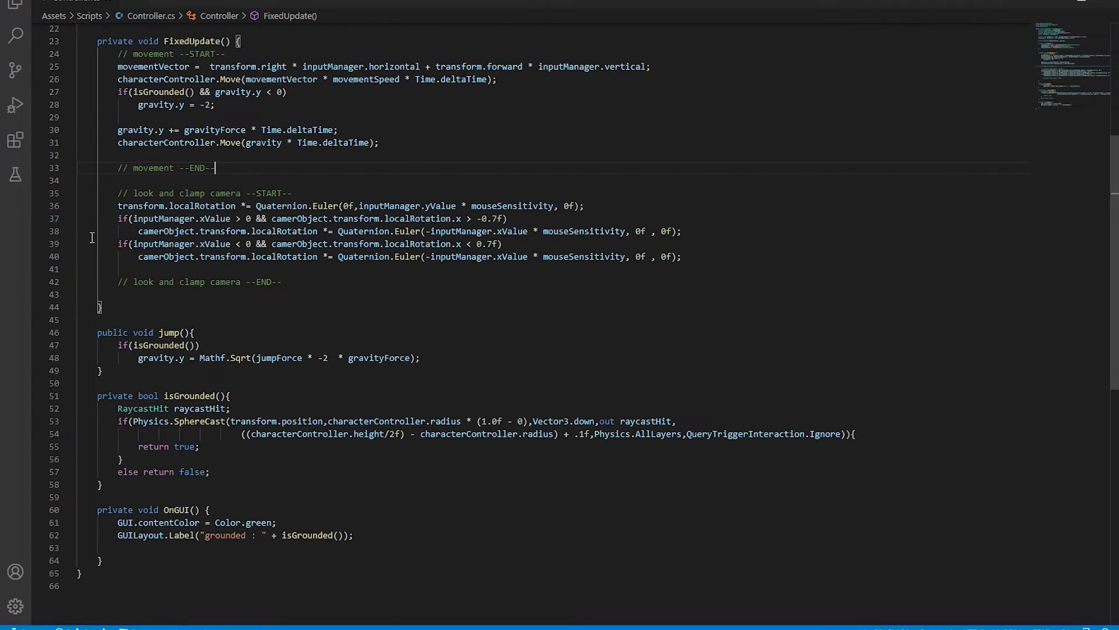
{"action": "scroll", "coordinate": [129, 200], "scroll_direction": "up", "scroll_amount": 5}
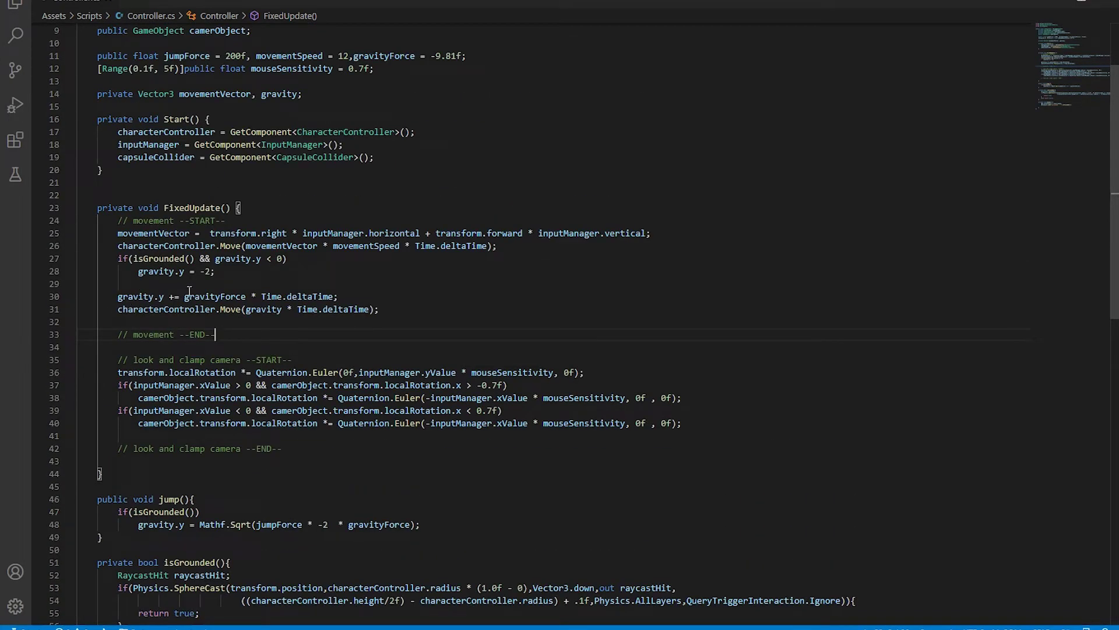
{"action": "left_click_drag", "start_coordinate": [374, 68], "coordinate": [65, 63]}
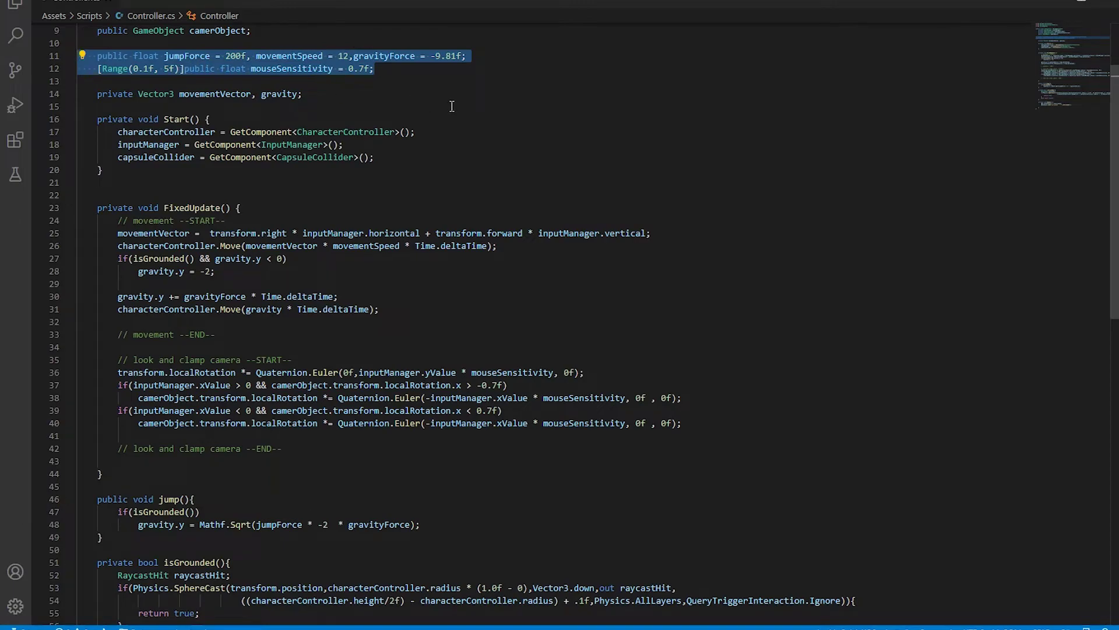
{"action": "left_click", "coordinate": [165, 55]}
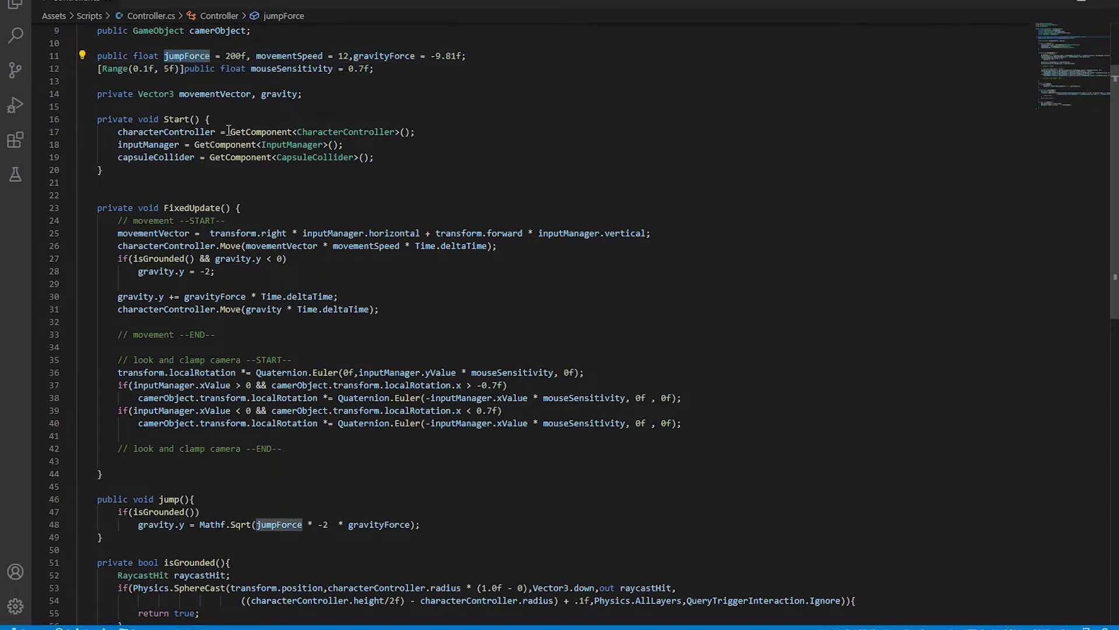
- Declare "int temporaryVariable = 3;" at the start of FixedUpdate, set apart by blank lines
{"action": "left_click", "coordinate": [275, 209]}
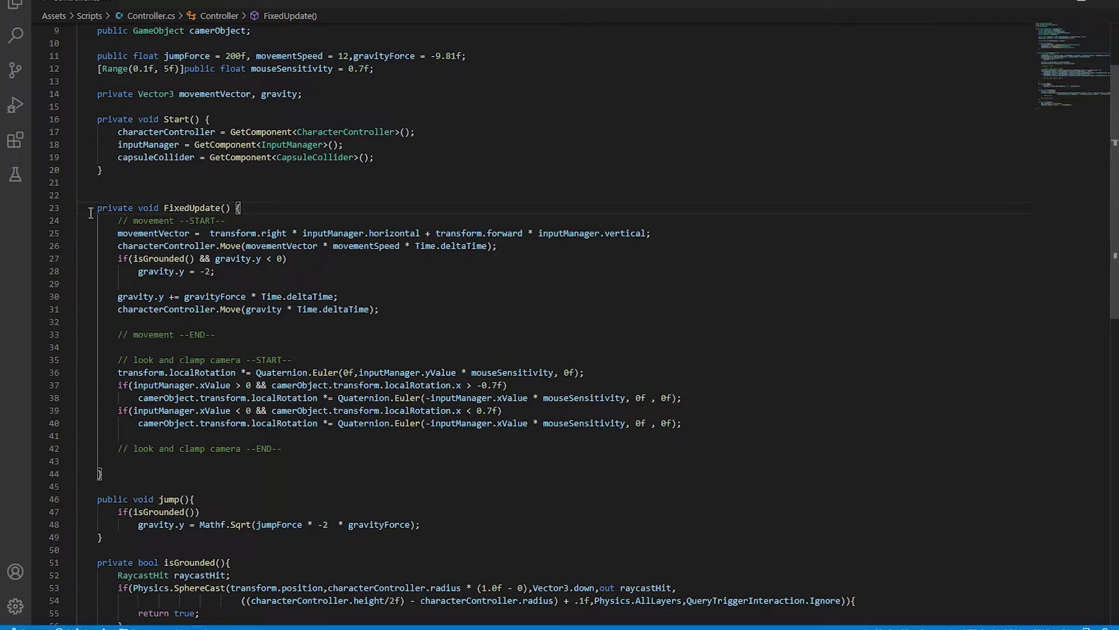
{"action": "key", "text": "Return"}
{"action": "key", "text": "Return"}
{"action": "key", "text": "Return"}
{"action": "key", "text": "Up"}
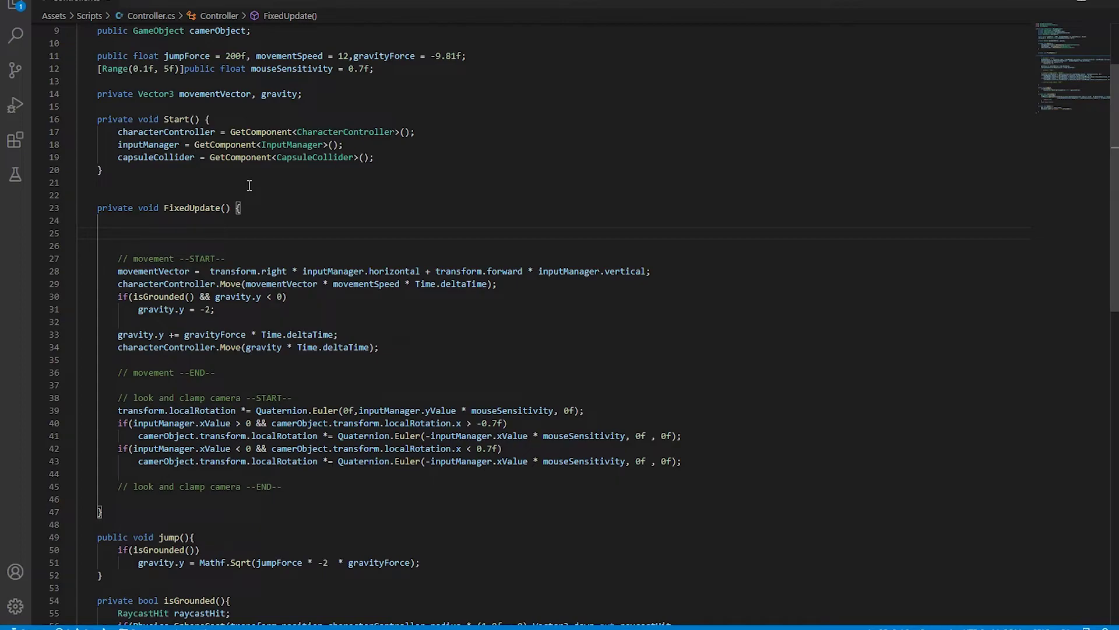
{"action": "type", "text": "int t"}
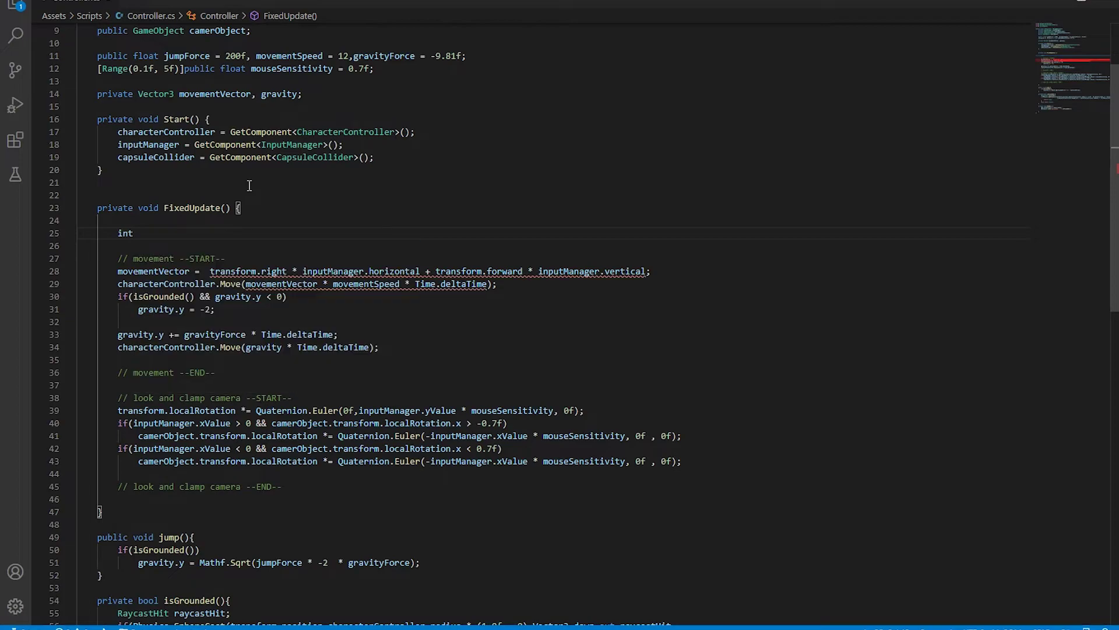
{"action": "type", "text": " tempora"}
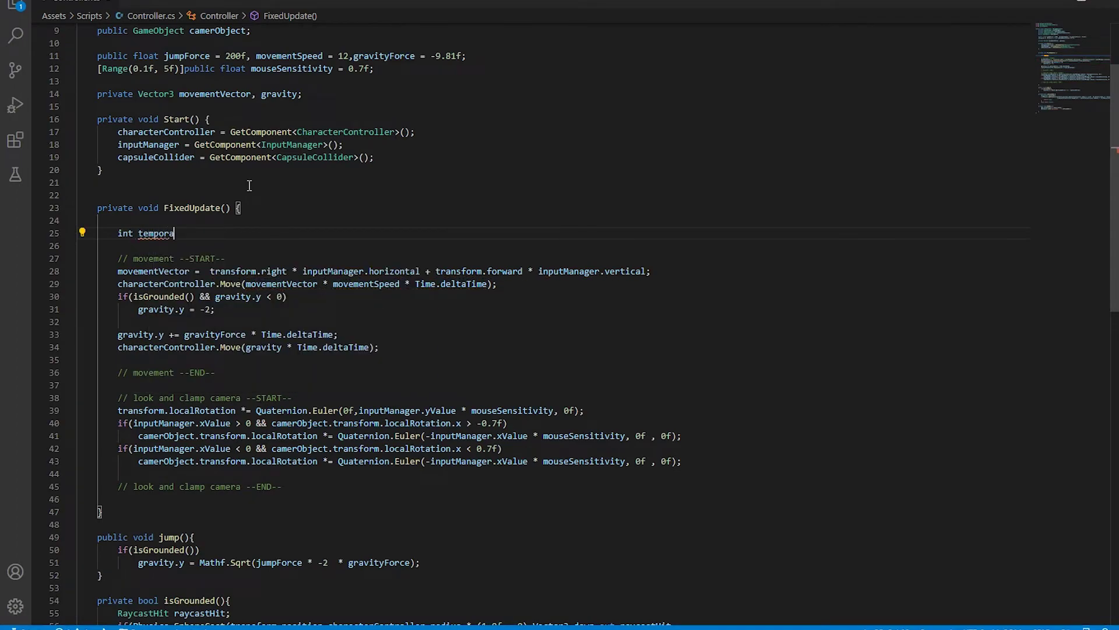
{"action": "type", "text": "ryVariable = 3;"}
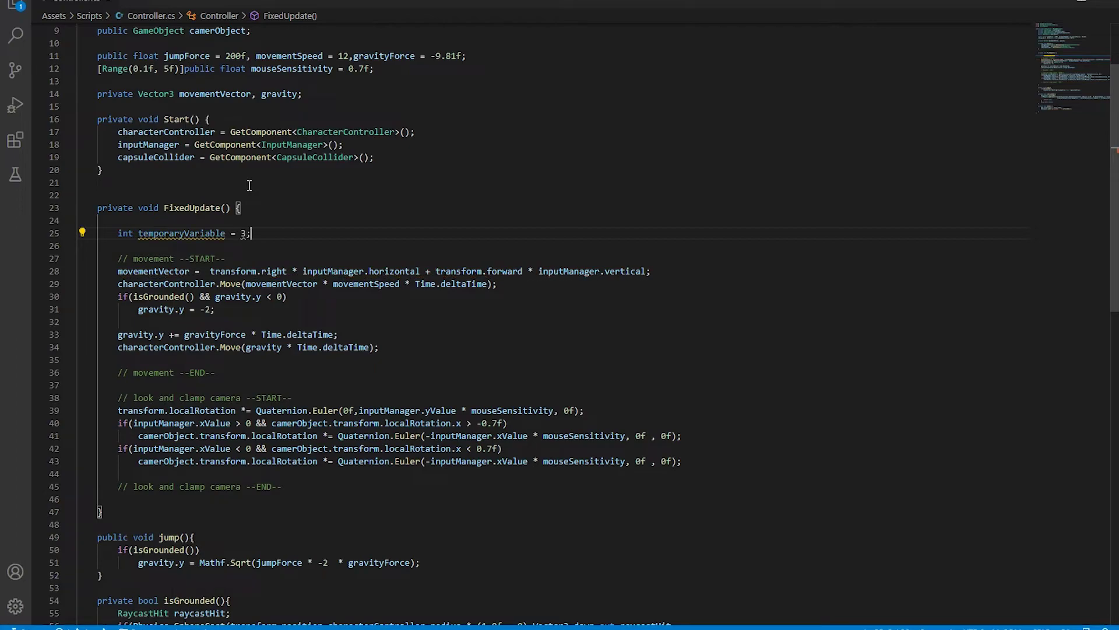
{"action": "key", "text": "Down"}
- Examine the temporaryVariable declaration inside FixedUpdate and check the Stack Overflow answer on how much memory an integer uses
{"action": "left_click_drag", "start_coordinate": [118, 232], "coordinate": [251, 233]}
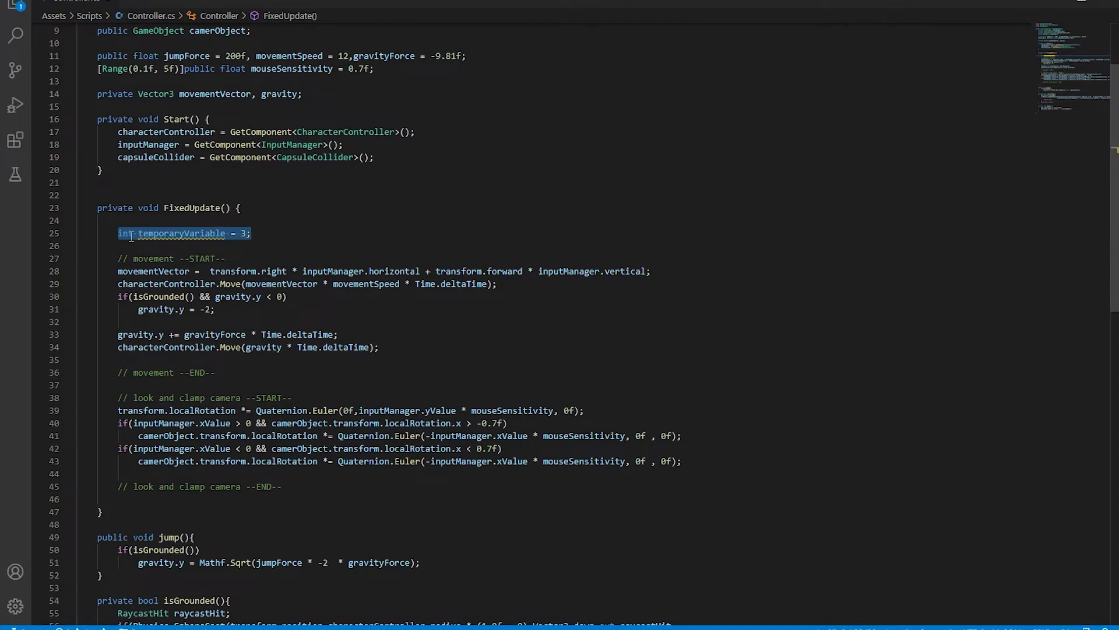
{"action": "left_click", "coordinate": [119, 233]}
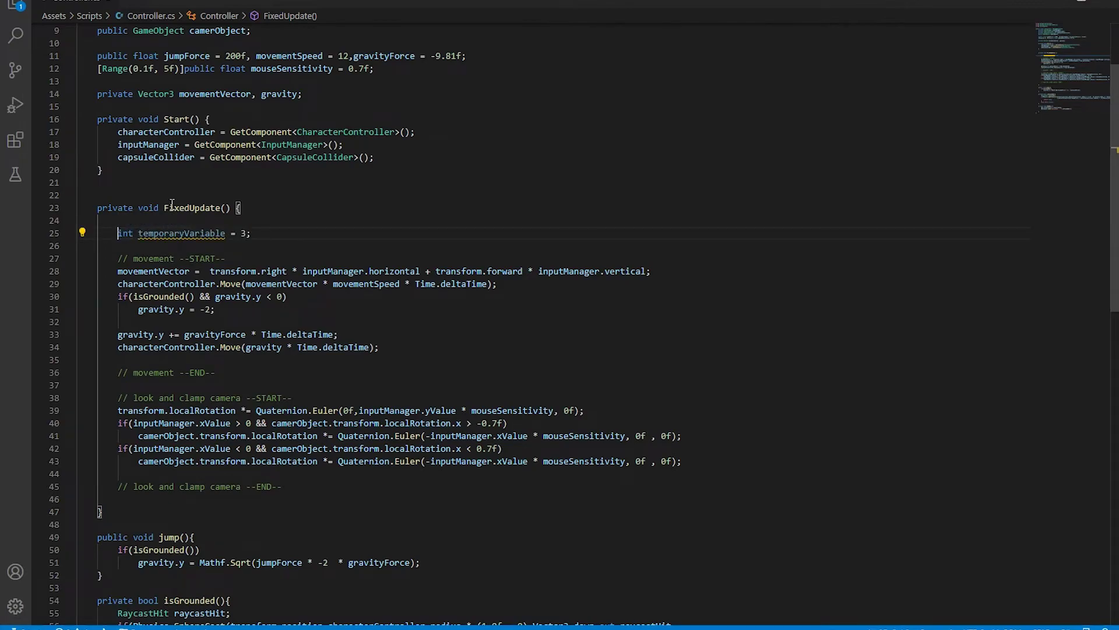
{"action": "left_click_drag", "start_coordinate": [165, 207], "coordinate": [240, 208]}
{"action": "double_click", "coordinate": [178, 234]}
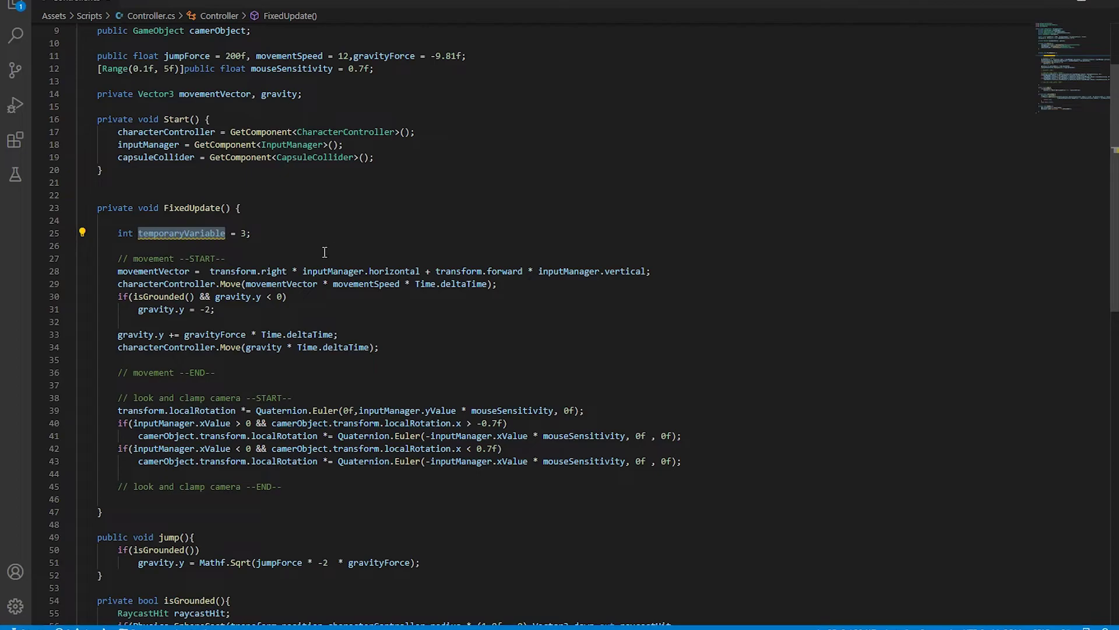
{"action": "double_click", "coordinate": [125, 233]}
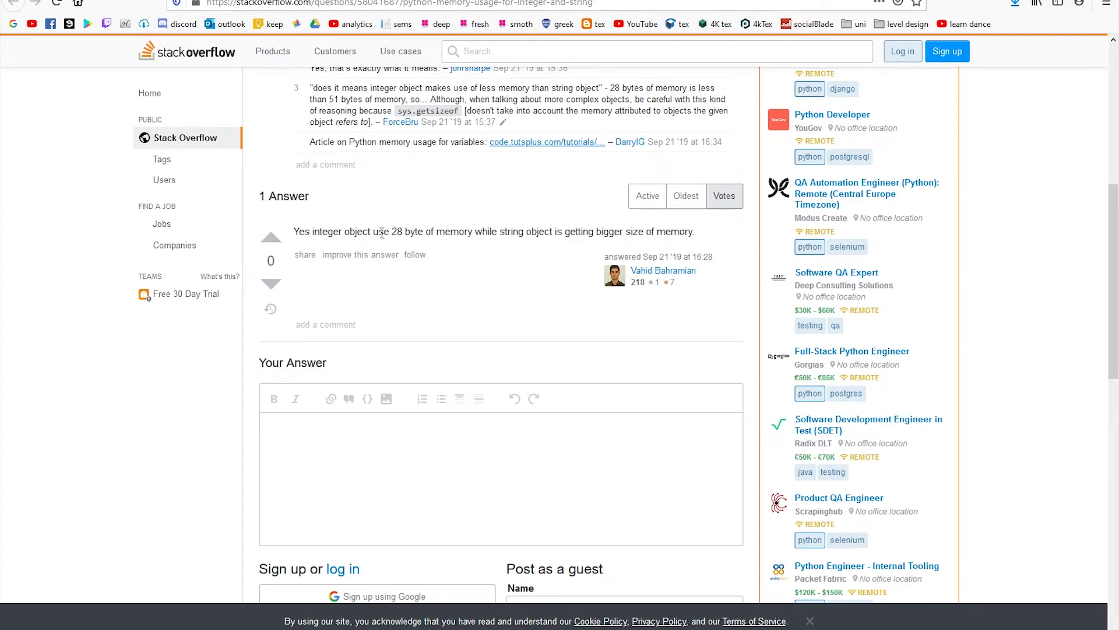
{"action": "left_click_drag", "start_coordinate": [405, 232], "coordinate": [524, 237]}
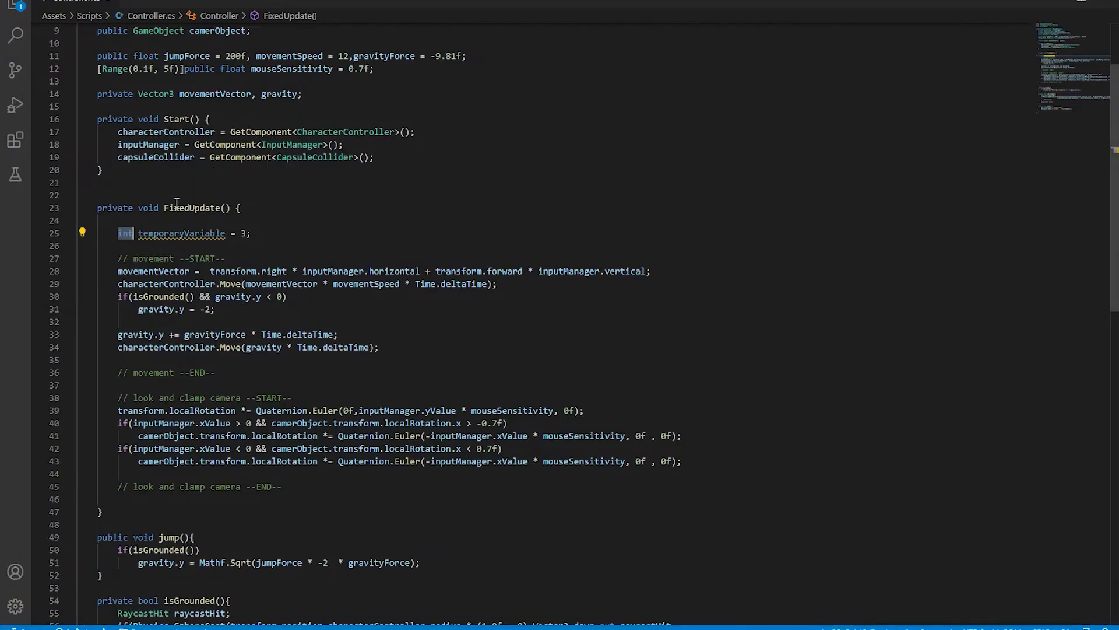
{"action": "left_click", "coordinate": [177, 205]}
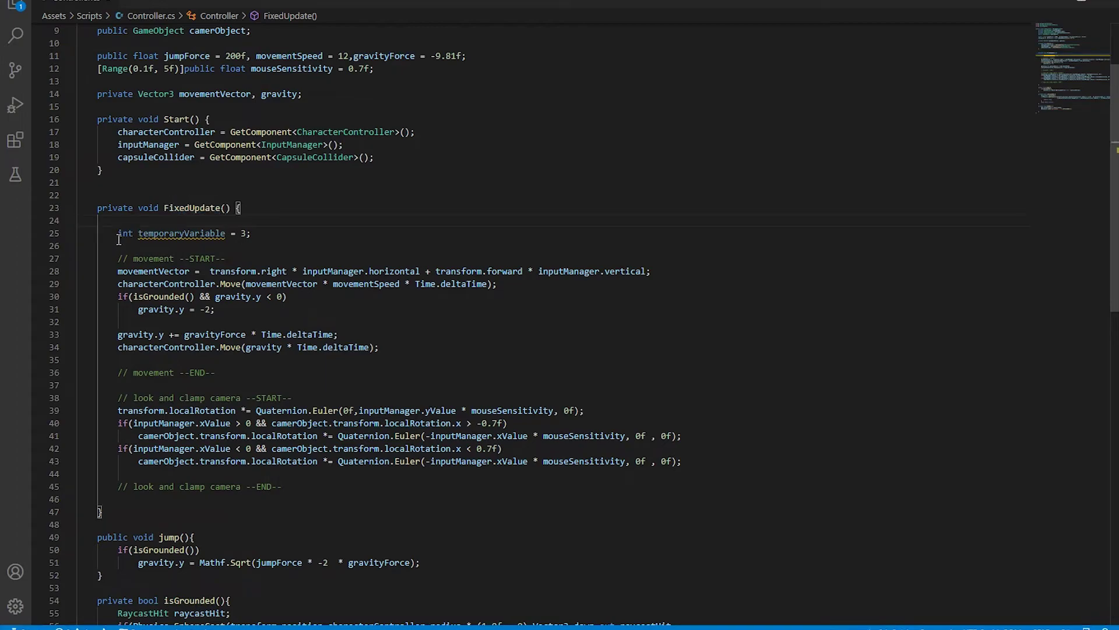
{"action": "left_click_drag", "start_coordinate": [117, 234], "coordinate": [225, 235]}
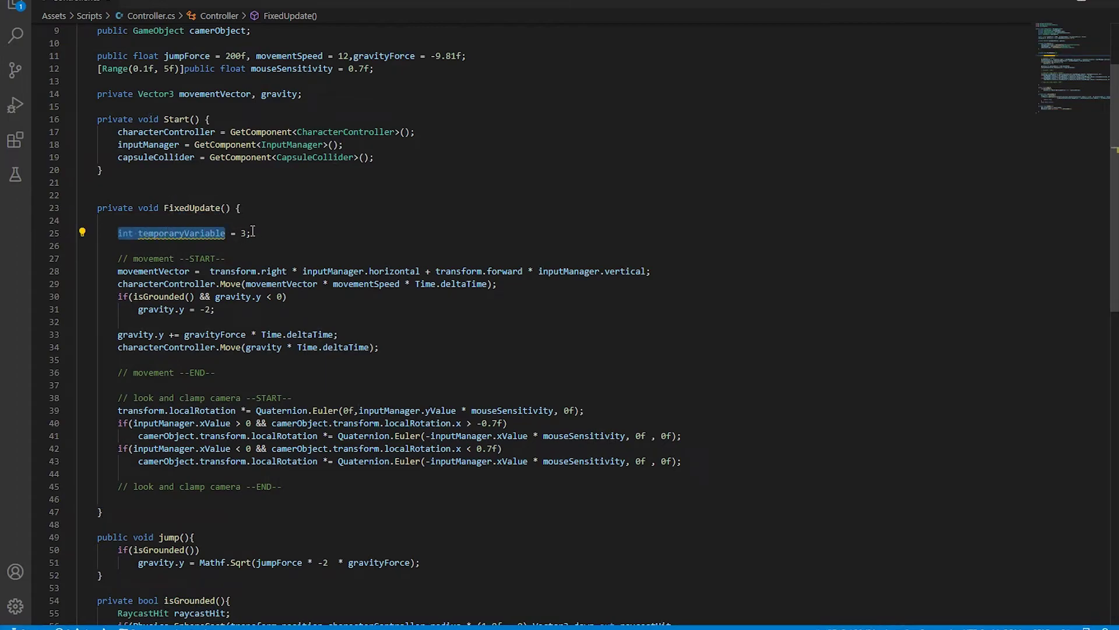
{"action": "left_click", "coordinate": [252, 234]}
{"action": "left_click_drag", "start_coordinate": [158, 207], "coordinate": [223, 207]}
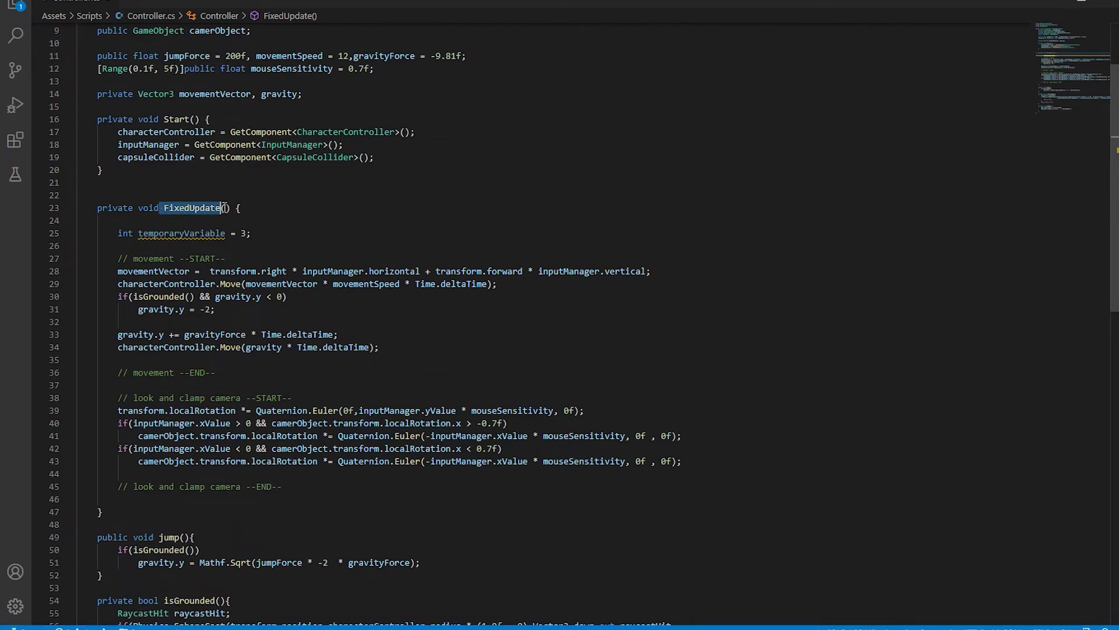
- Open Calculator and multiply the integer's 28 bytes by 60
{"action": "key", "text": "super"}
{"action": "scroll", "coordinate": [89, 492], "scroll_direction": "down", "scroll_amount": 3}
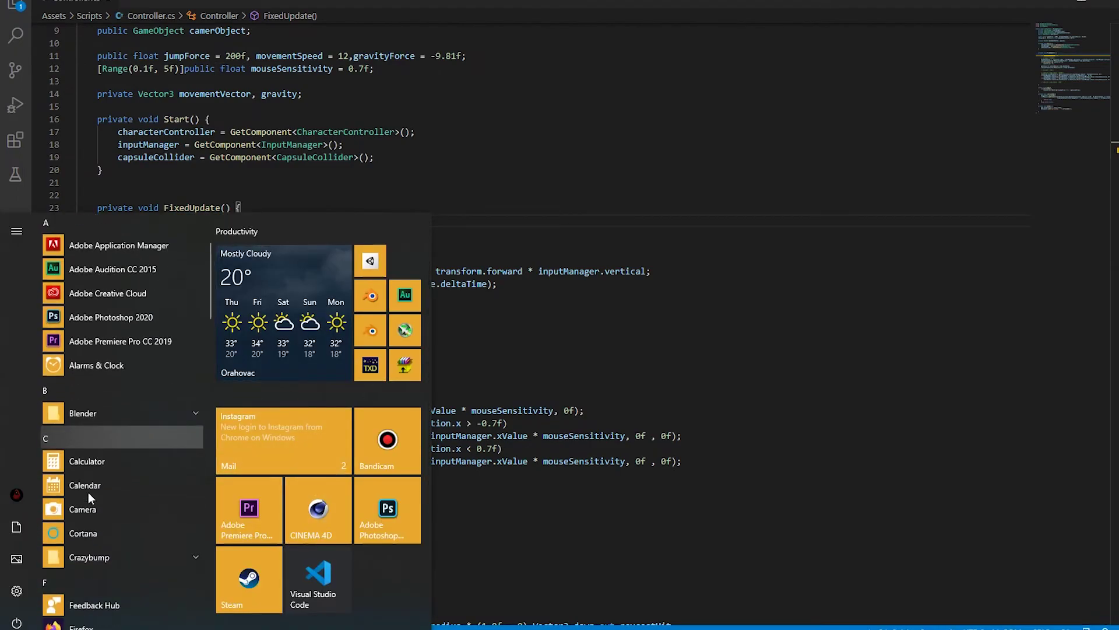
{"action": "left_click", "coordinate": [100, 464]}
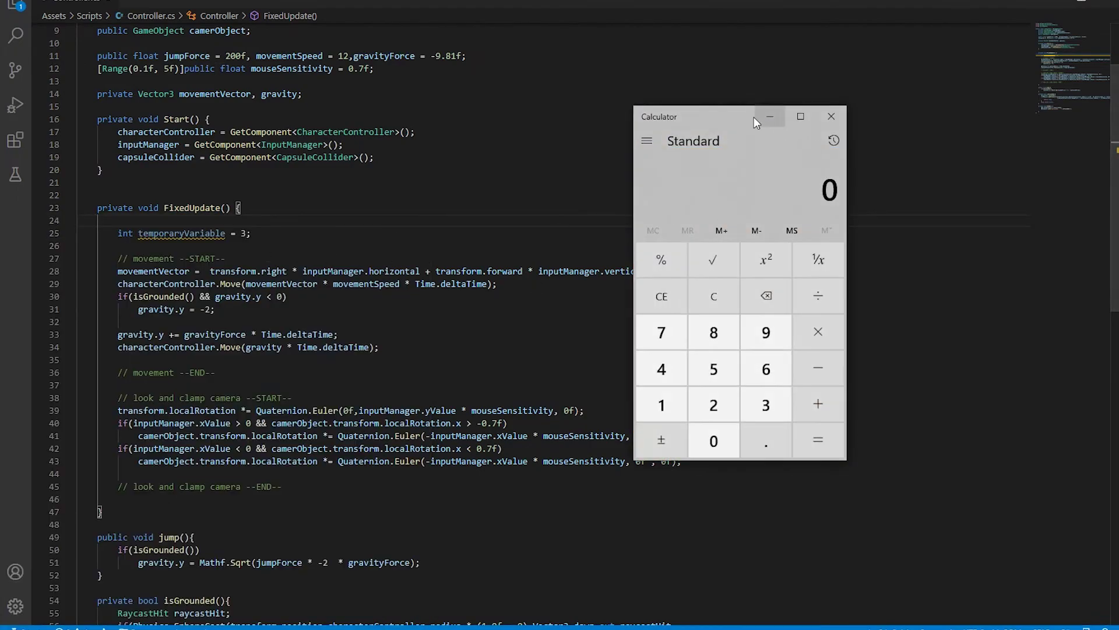
{"action": "left_click", "coordinate": [721, 352]}
{"action": "left_click", "coordinate": [721, 280]}
{"action": "left_click", "coordinate": [826, 278]}
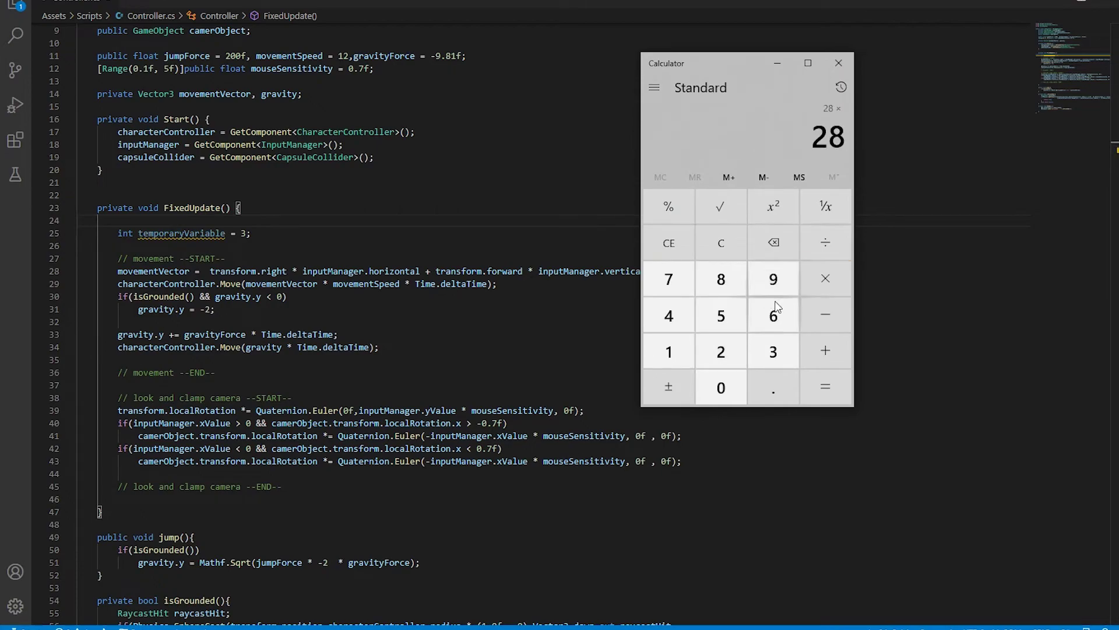
{"action": "left_click", "coordinate": [773, 315]}
{"action": "left_click", "coordinate": [721, 387]}
{"action": "left_click", "coordinate": [826, 387]}
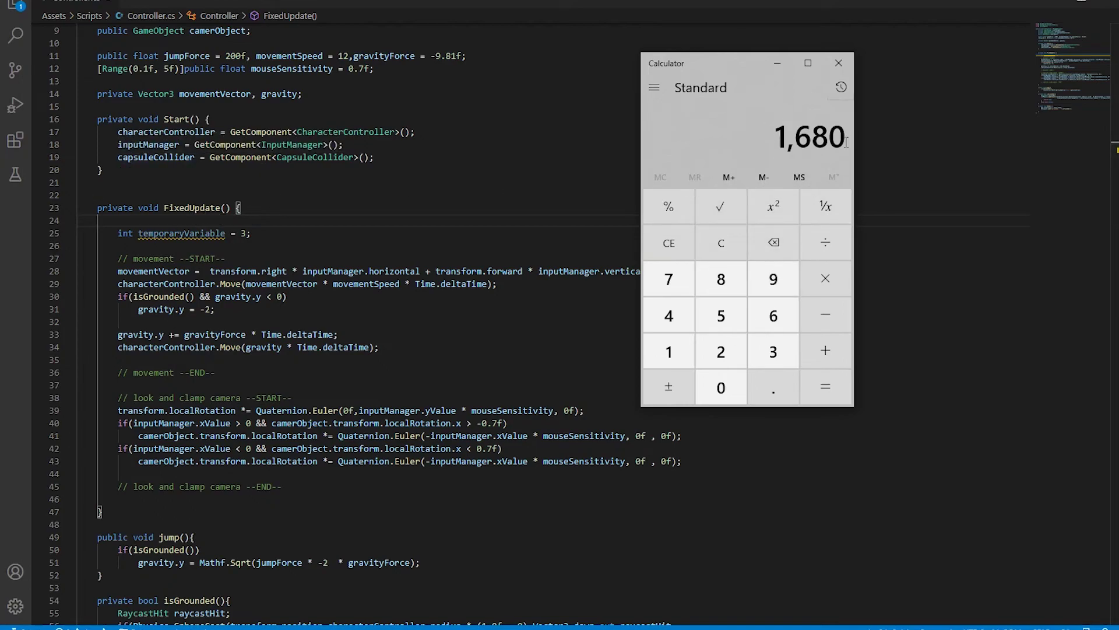
- Multiply the calculated product by another 60, examine the total and close Calculator
{"action": "left_click", "coordinate": [825, 279]}
{"action": "left_click", "coordinate": [774, 315]}
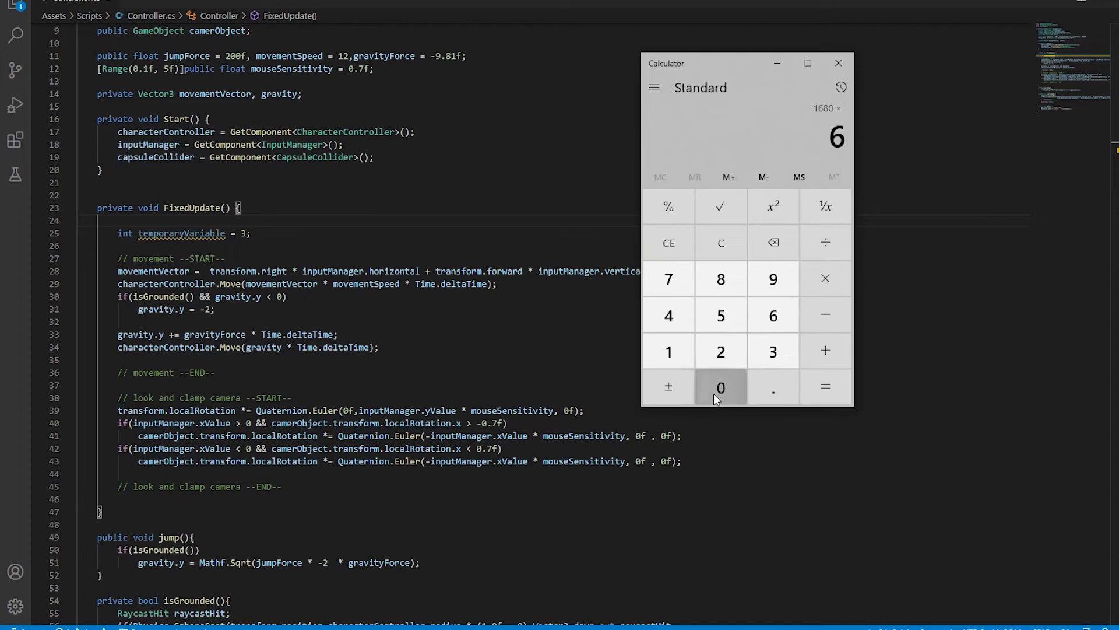
{"action": "left_click", "coordinate": [721, 387]}
{"action": "key", "text": "Return"}
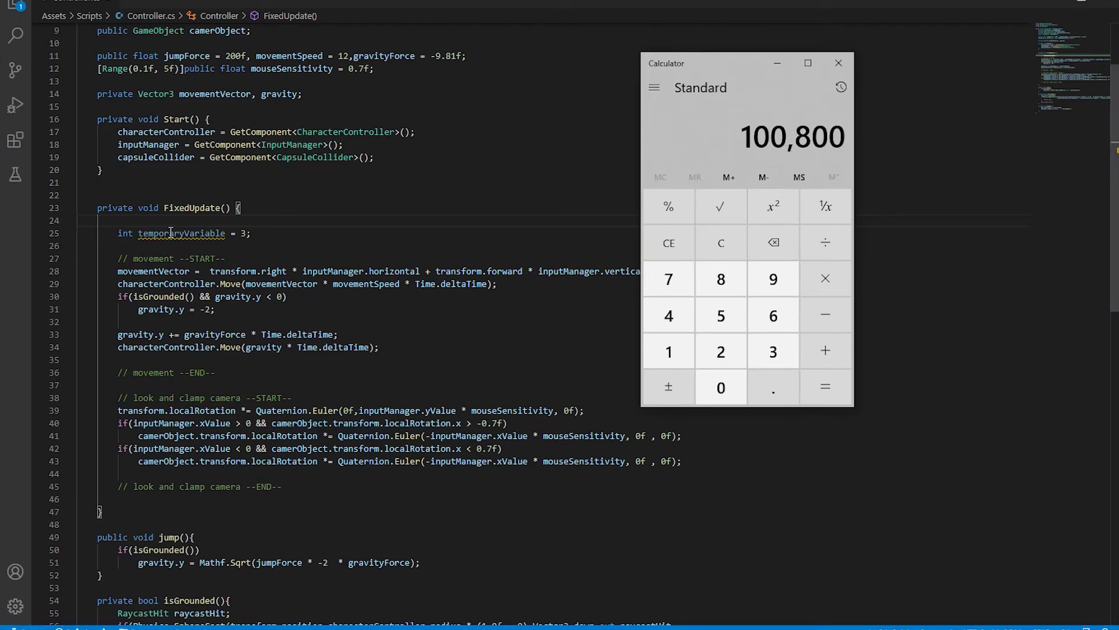
{"action": "left_click_drag", "start_coordinate": [739, 136], "coordinate": [788, 135]}
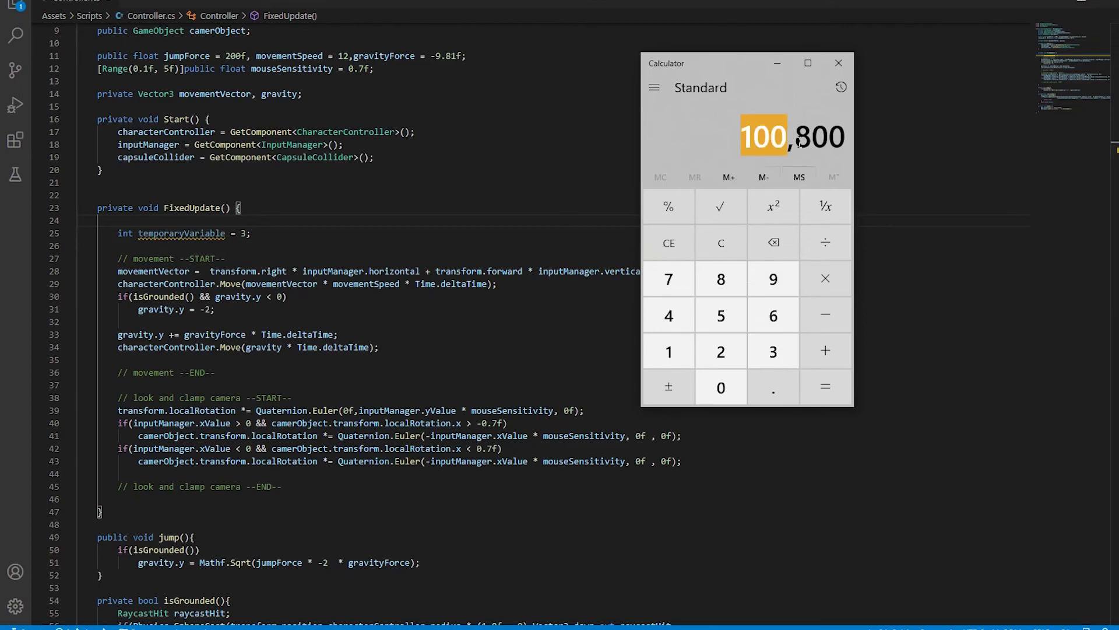
{"action": "left_click", "coordinate": [800, 140]}
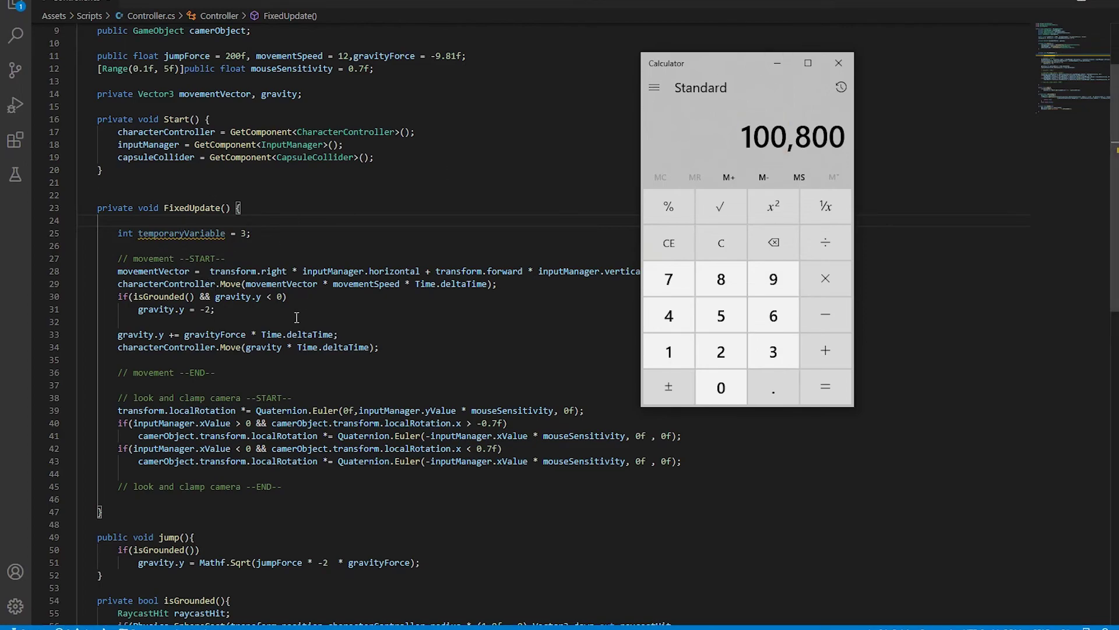
{"action": "left_click", "coordinate": [839, 63]}
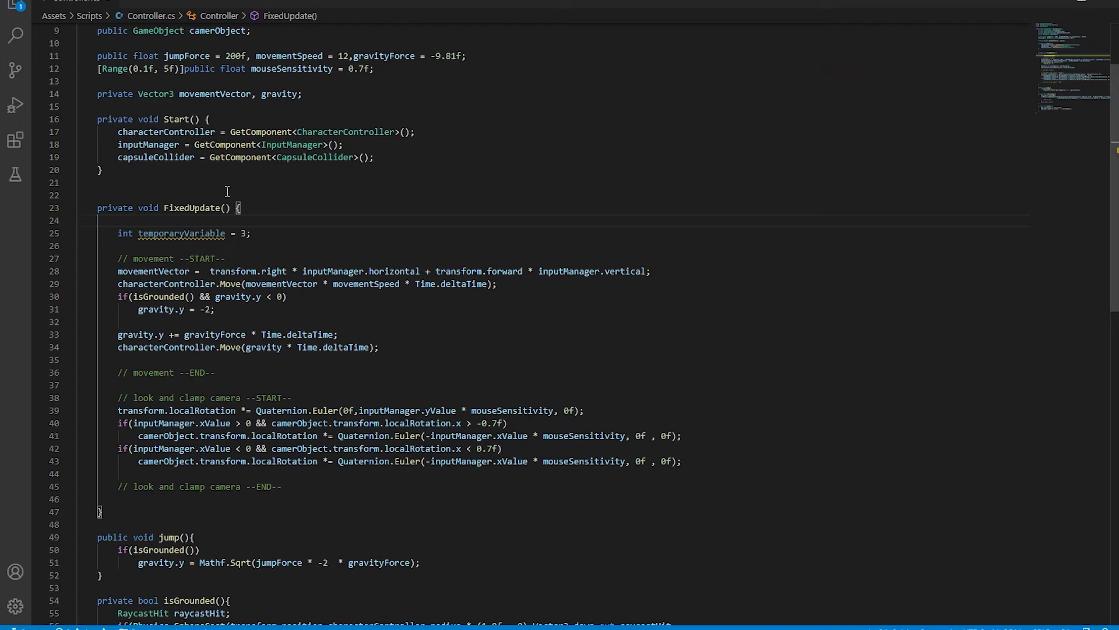
- Compare the local temporaryVariable declaration in FixedUpdate with the class-level private Vector3 declaration in Controller.cs
{"action": "key", "text": "alt+Tab"}
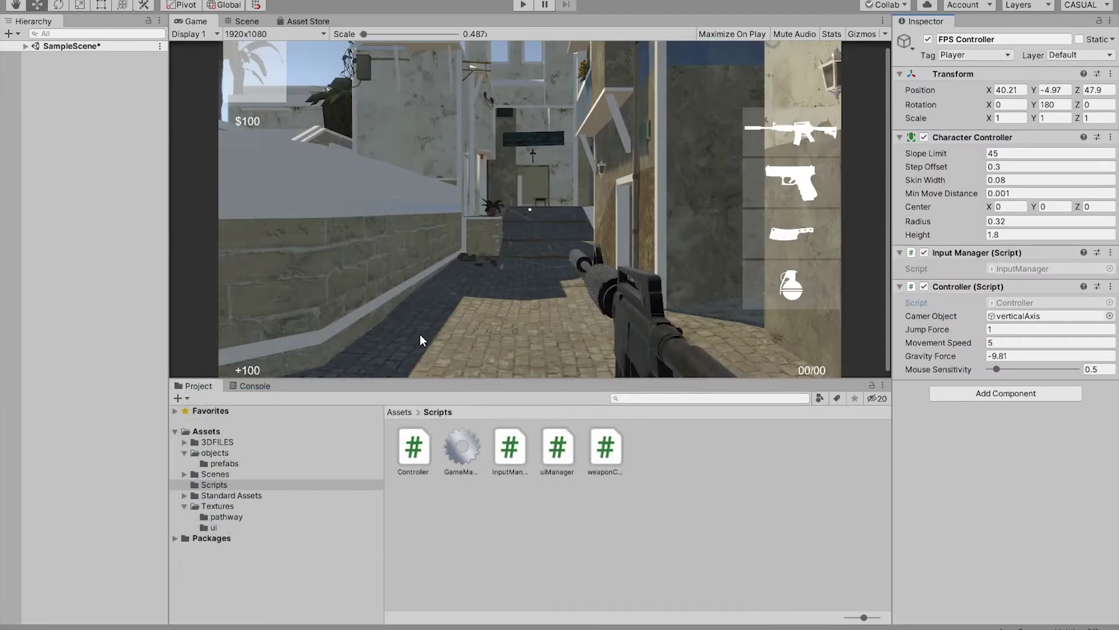
{"action": "key", "text": "alt+Tab"}
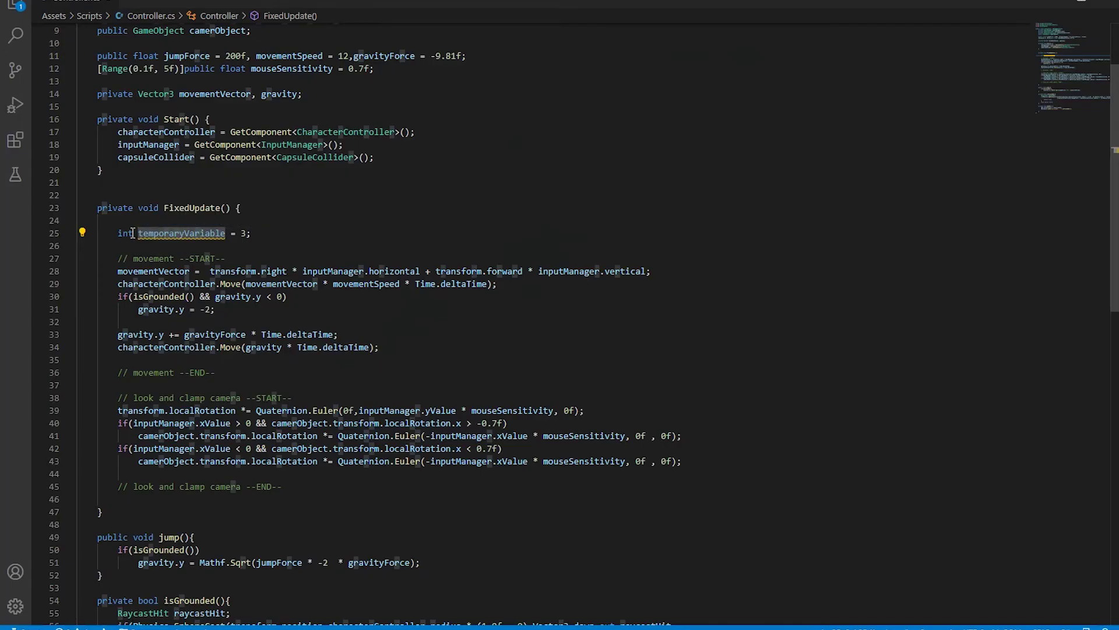
{"action": "left_click_drag", "start_coordinate": [118, 232], "coordinate": [216, 233]}
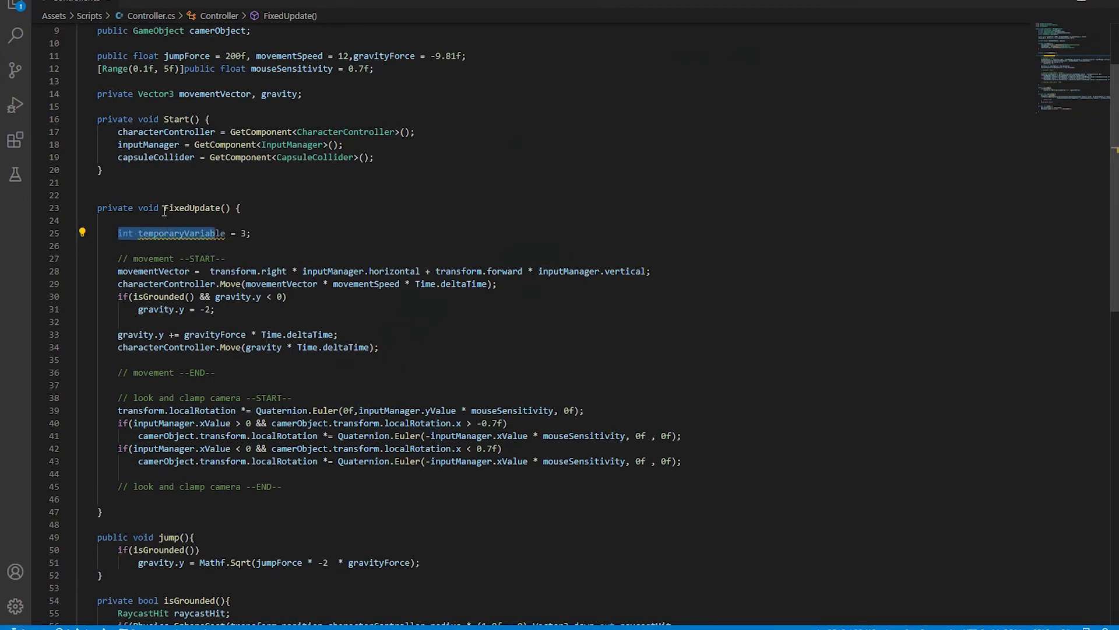
{"action": "scroll", "coordinate": [265, 216], "scroll_direction": "up", "scroll_amount": 2}
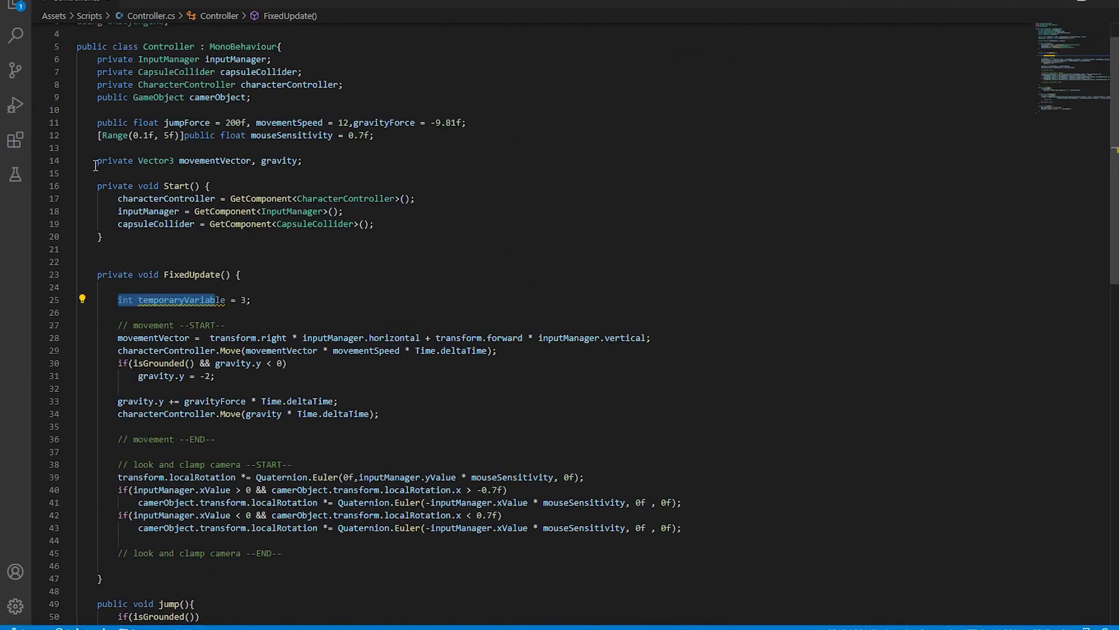
{"action": "left_click", "coordinate": [100, 160]}
{"action": "left_click_drag", "start_coordinate": [100, 161], "coordinate": [158, 160]}
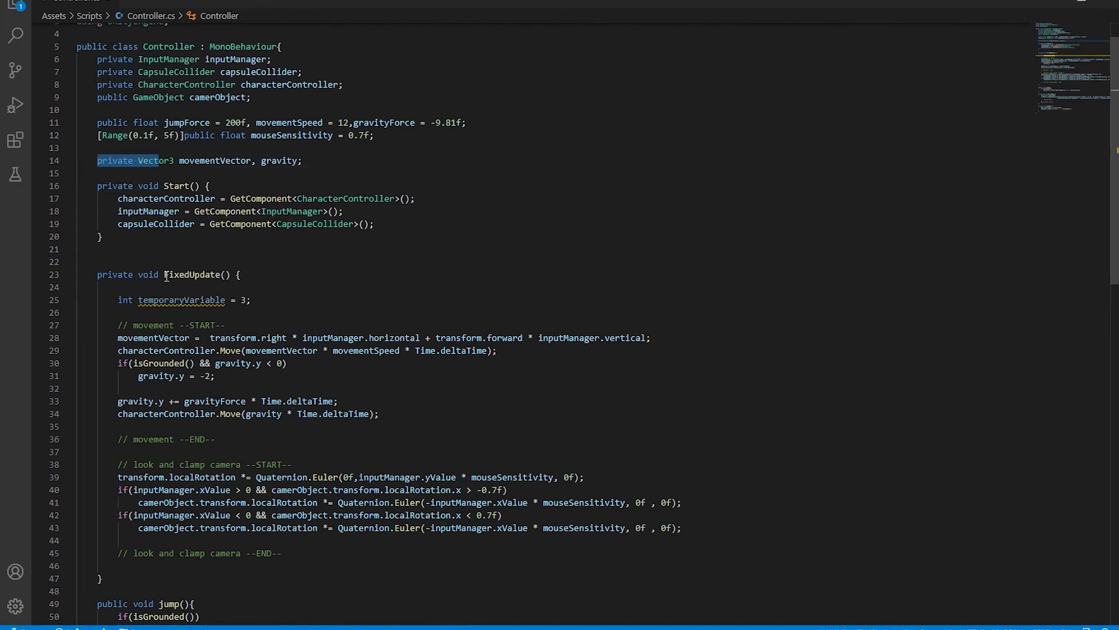
{"action": "left_click_drag", "start_coordinate": [165, 274], "coordinate": [240, 274]}
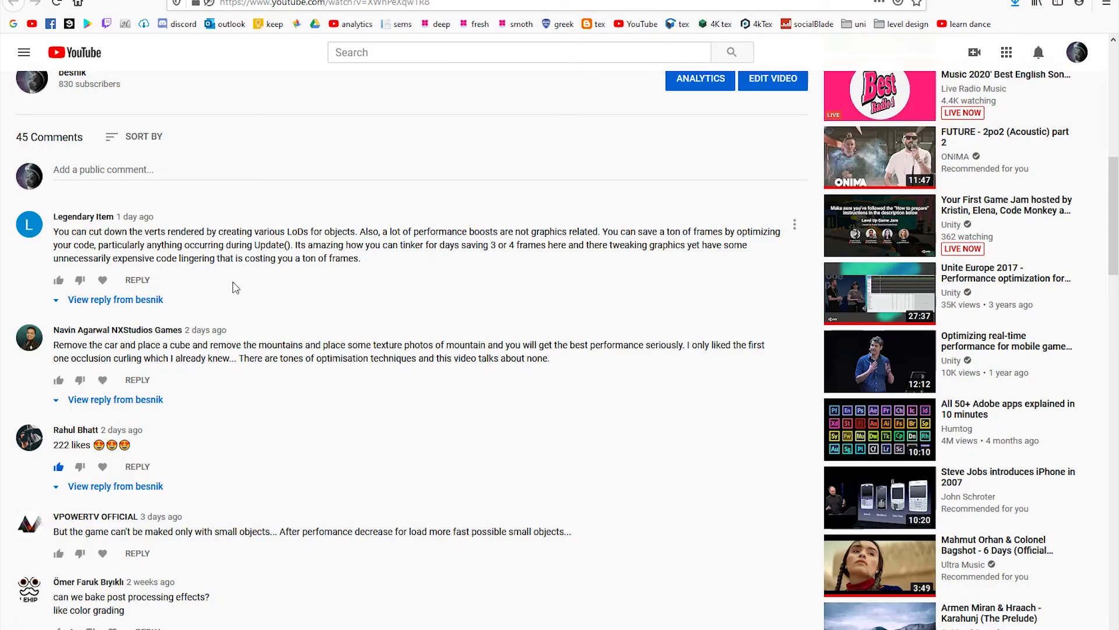
- Look through the viewer comments under the "Unity Game Optimization Tutorial" video on YouTube
{"action": "scroll", "coordinate": [233, 280], "scroll_direction": "up", "scroll_amount": 10}
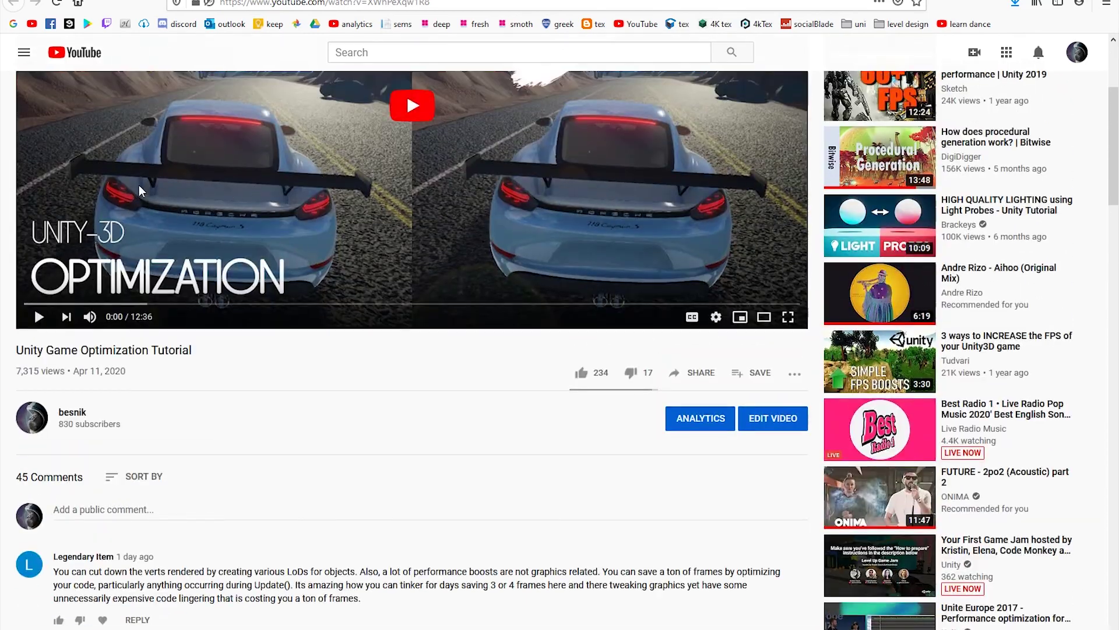
{"action": "scroll", "coordinate": [242, 330], "scroll_direction": "down", "scroll_amount": 20}
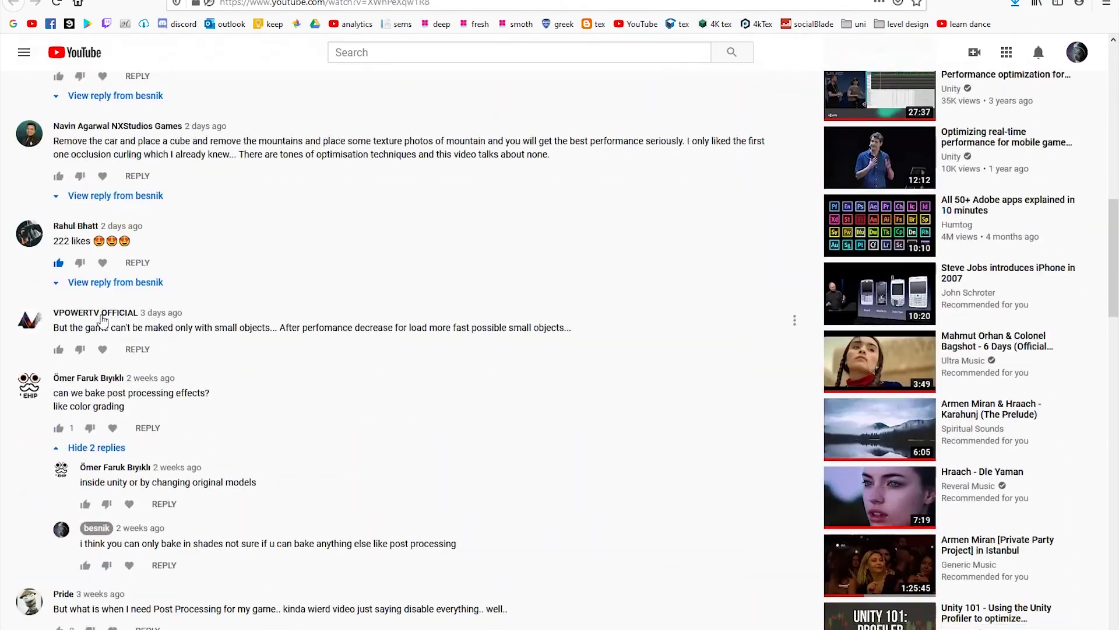
{"action": "scroll", "coordinate": [25, 221], "scroll_direction": "up", "scroll_amount": 9}
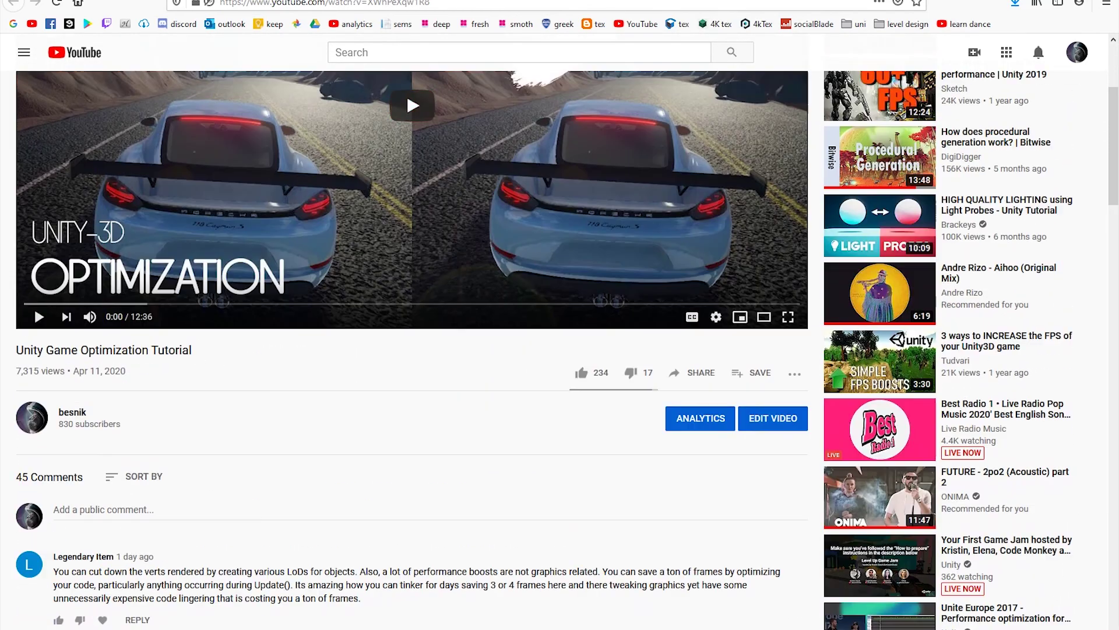